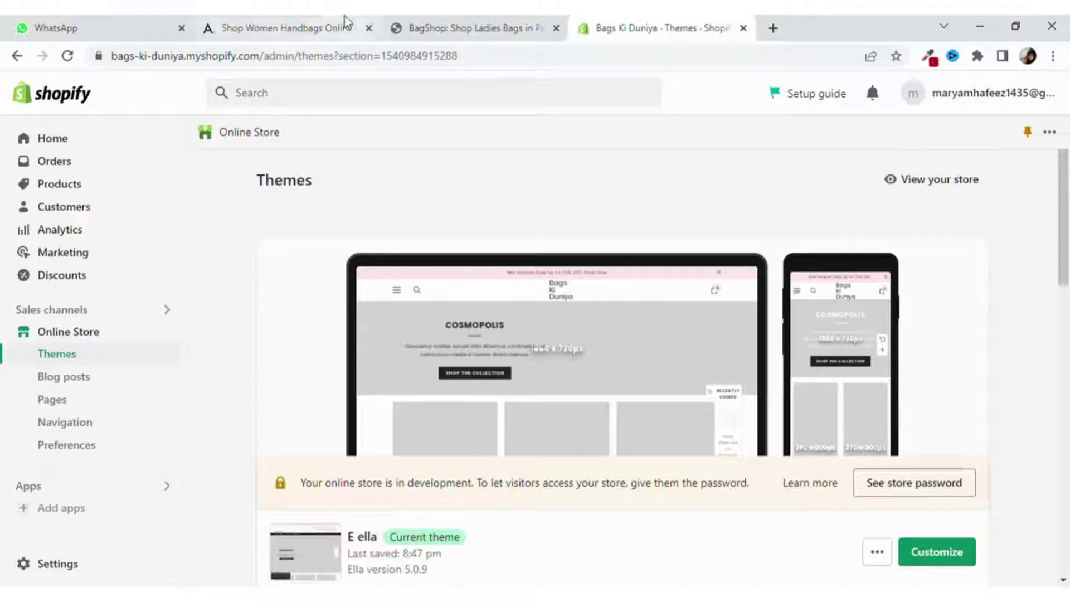
View the Bags Ki Duniya storefront and follow its footer Privacy Policy link.
click(167, 334)
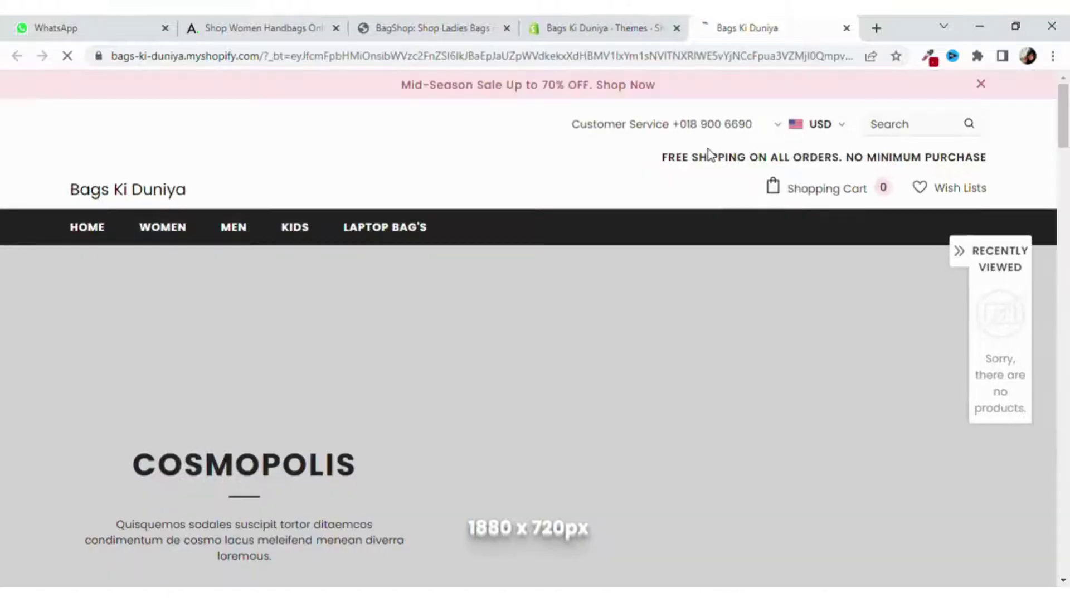
scroll(1027, 177, down, 1)
drag(1063, 127, 1065, 560)
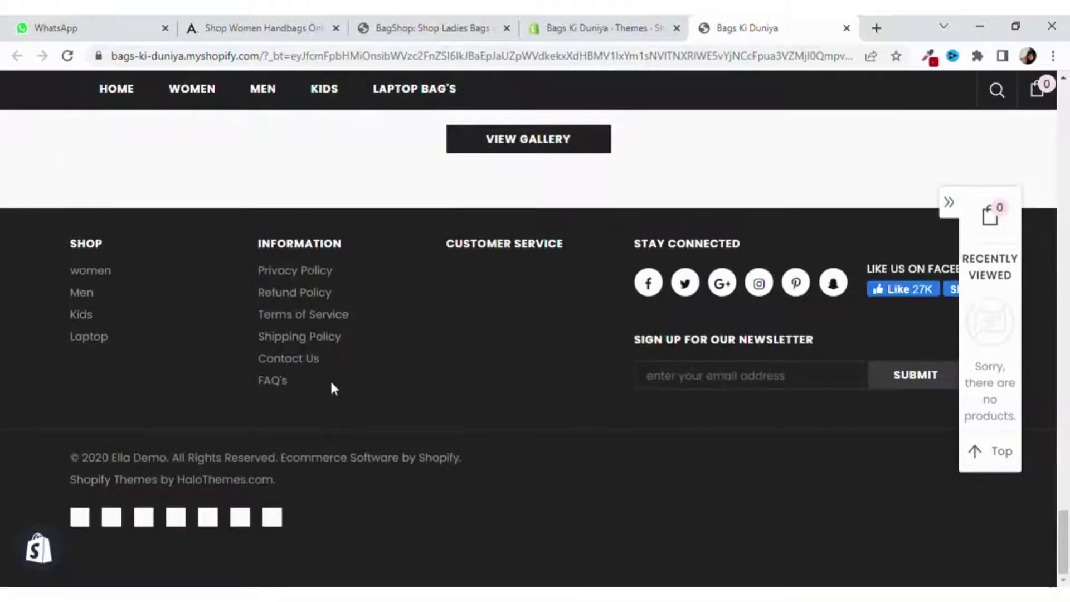
click(312, 273)
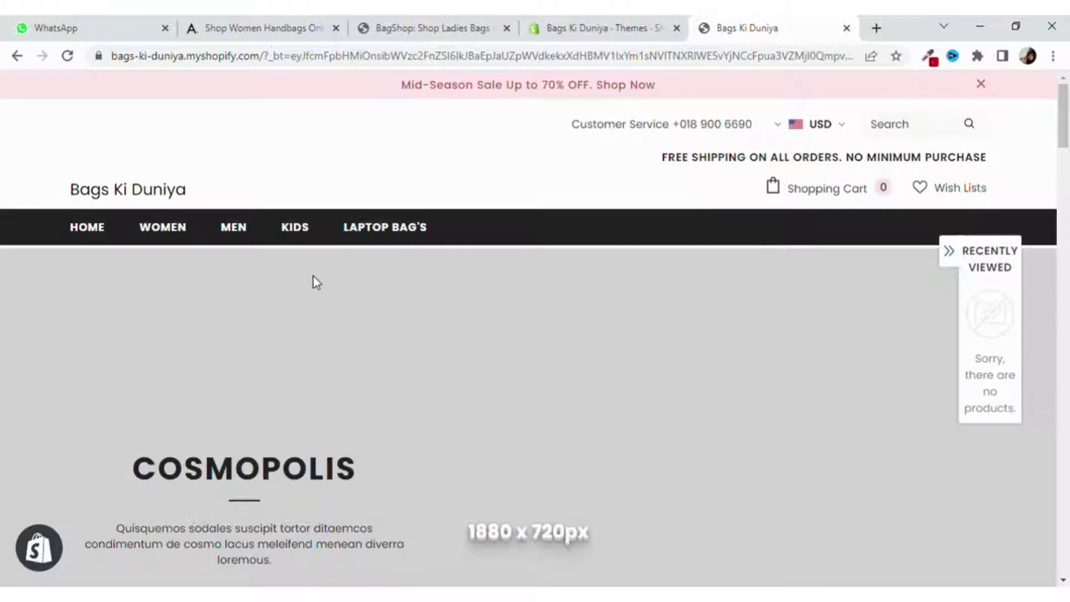
drag(1063, 128, 1067, 574)
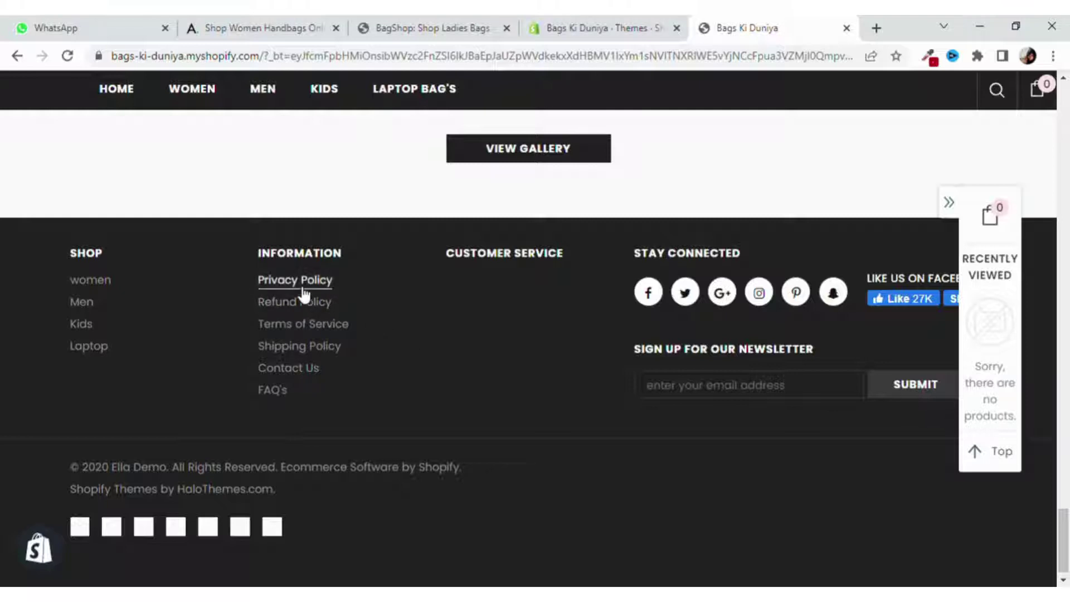
Read BagShop.pk's privacy policy page, reached from its footer link.
click(428, 28)
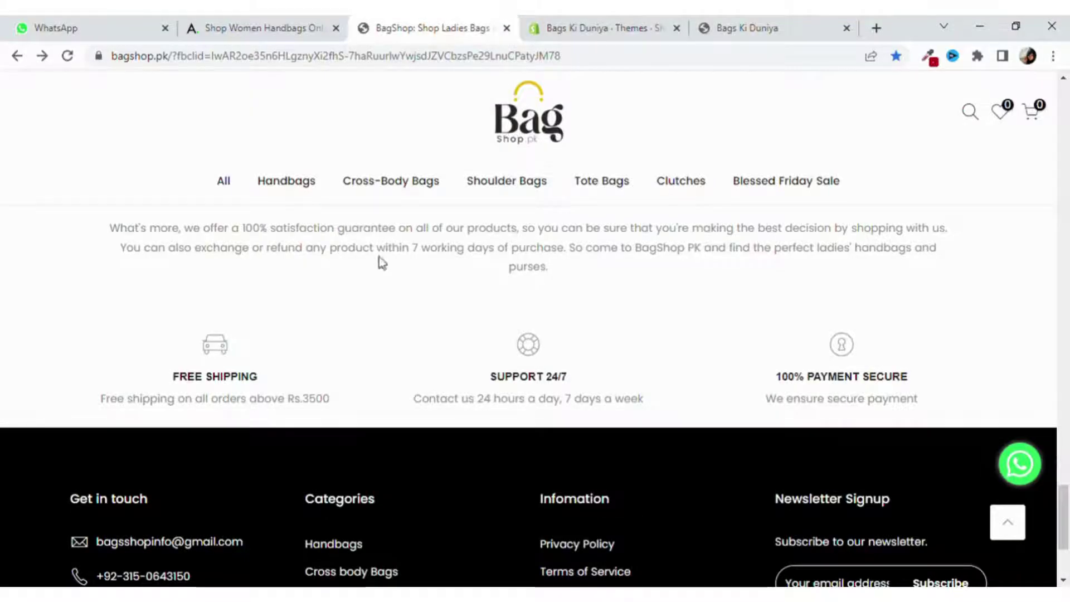
scroll(379, 260, down, 3)
scroll(379, 259, up, 8)
scroll(380, 268, down, 8)
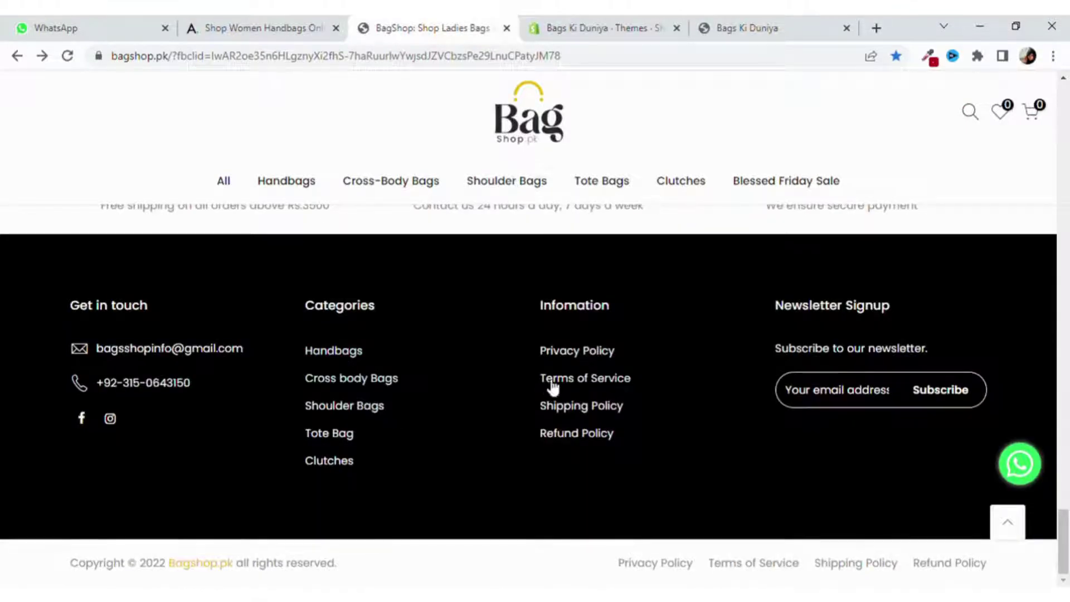
click(578, 351)
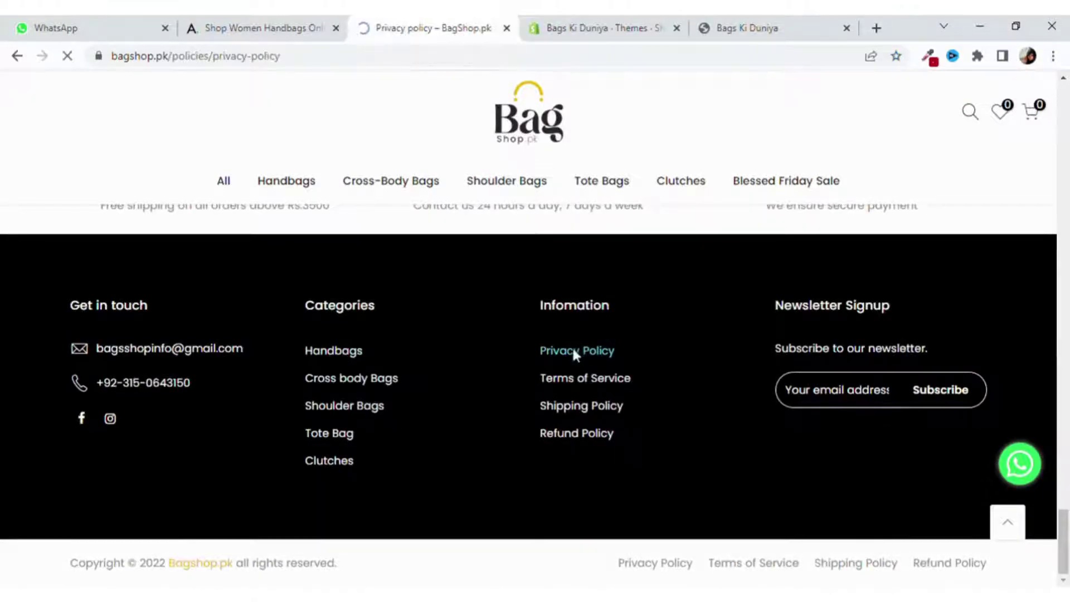
scroll(546, 340, down, 10)
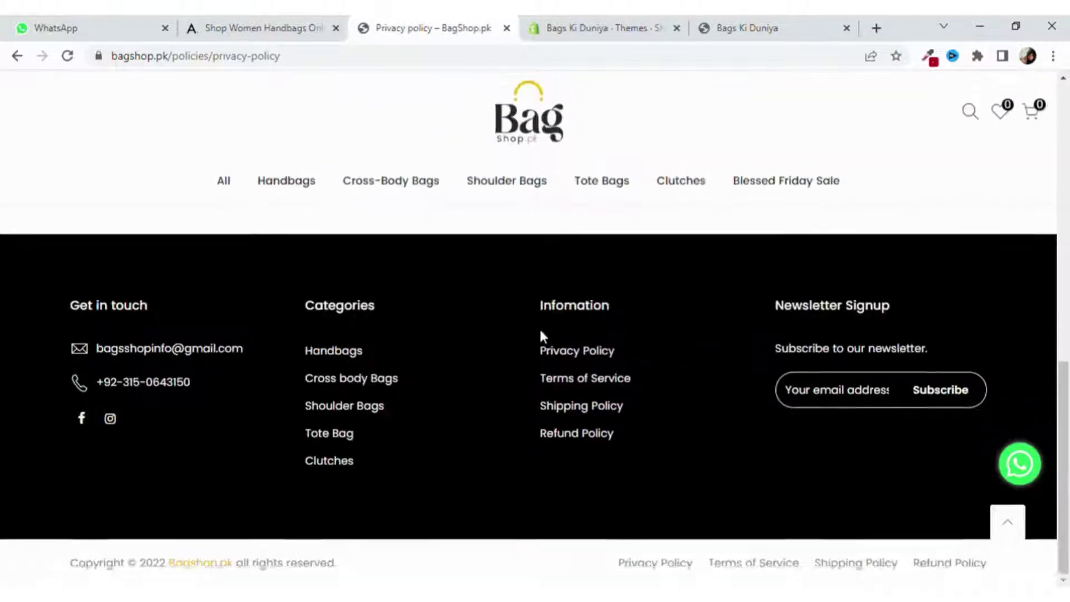
scroll(546, 334, up, 10)
scroll(548, 340, up, 1)
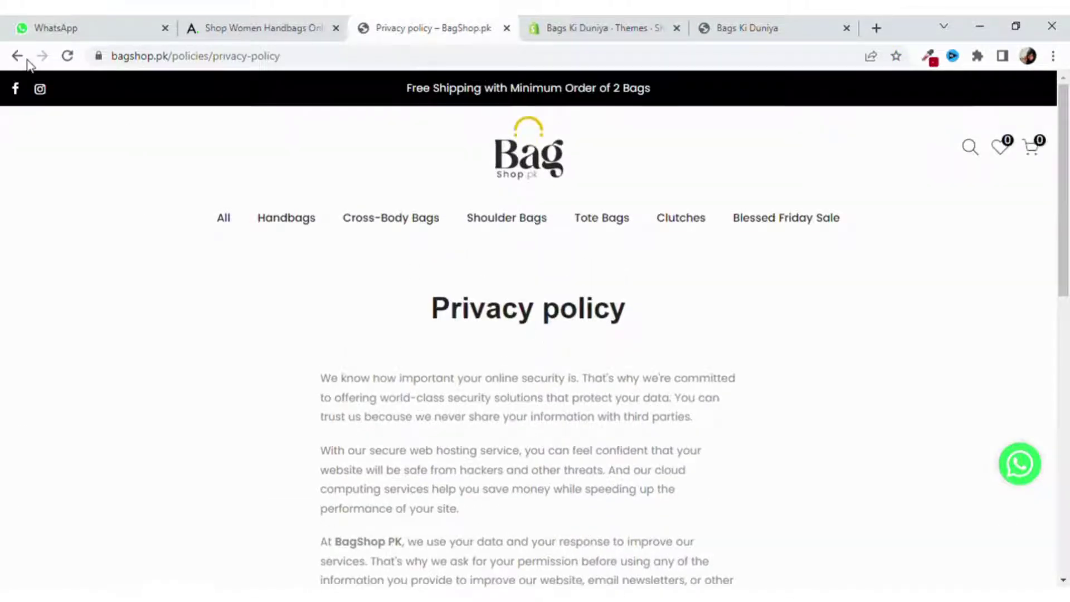
Return to BagShop's home page footer, then go back to the Bags Ki Duniya storefront.
click(17, 55)
scroll(511, 244, up, 10)
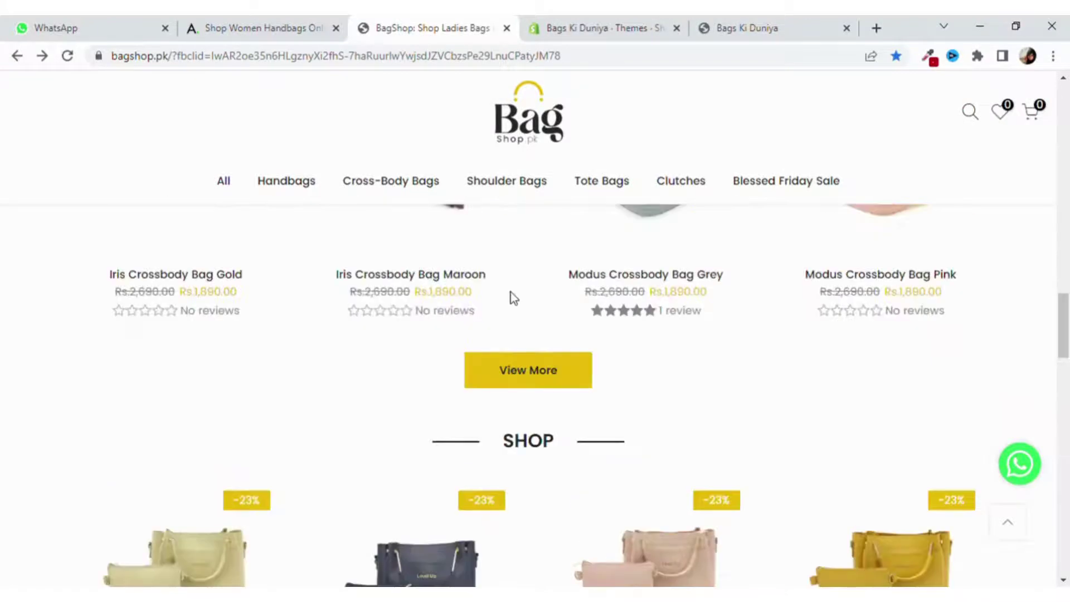
scroll(511, 292, down, 15)
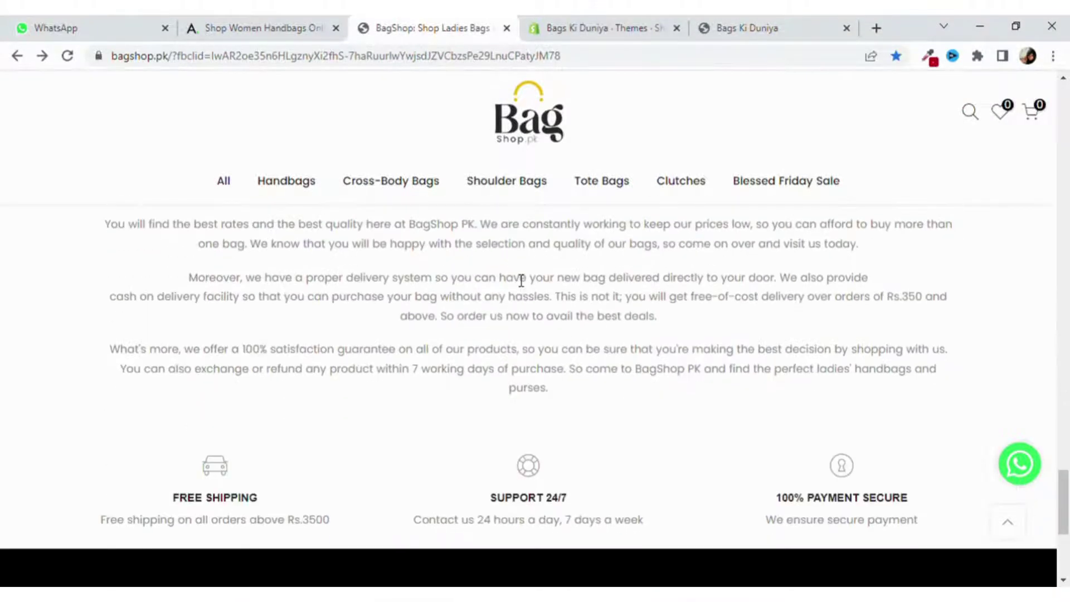
scroll(513, 282, down, 5)
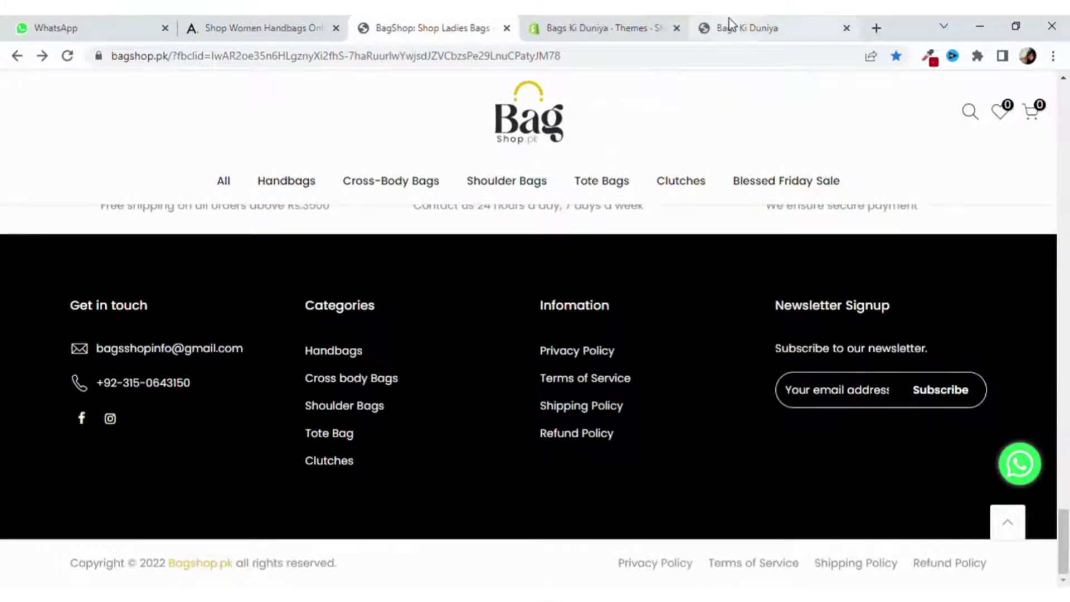
click(728, 26)
Open the store's Pages list in a new tab and start a new page.
click(604, 27)
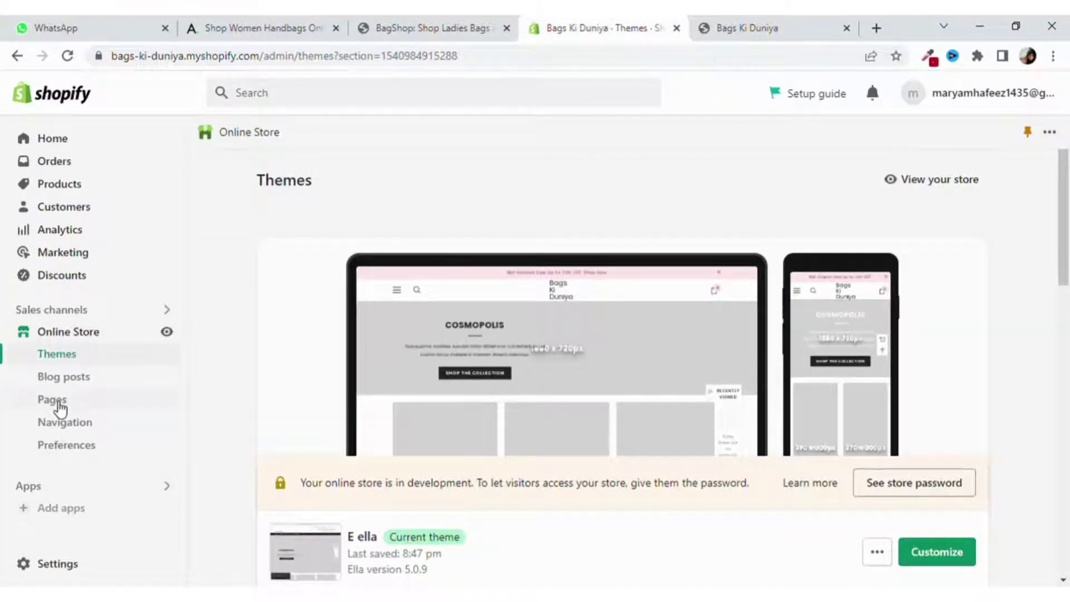
middle_click(121, 416)
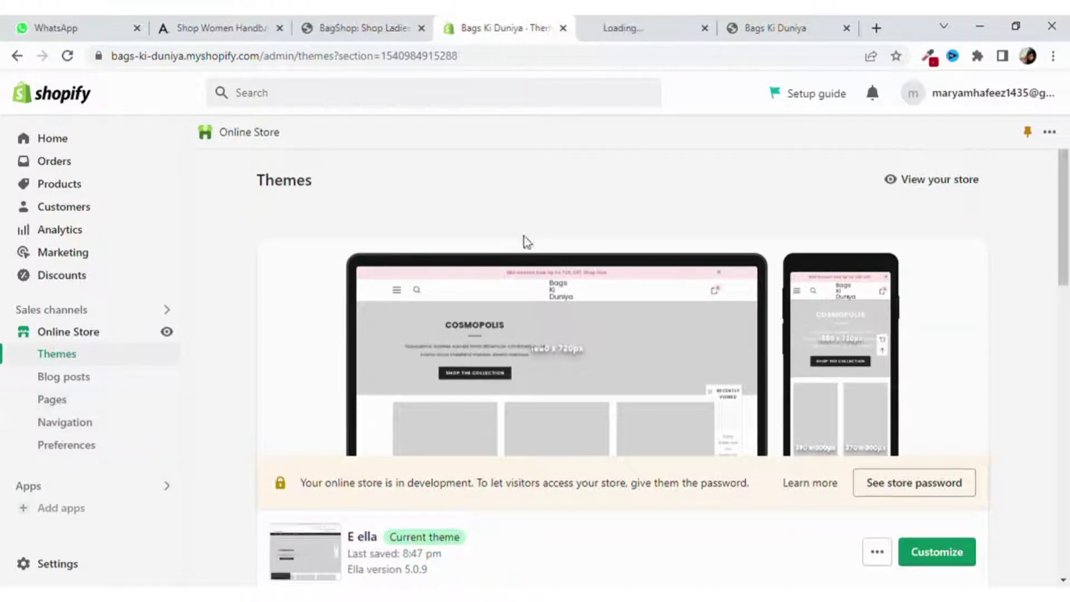
click(628, 31)
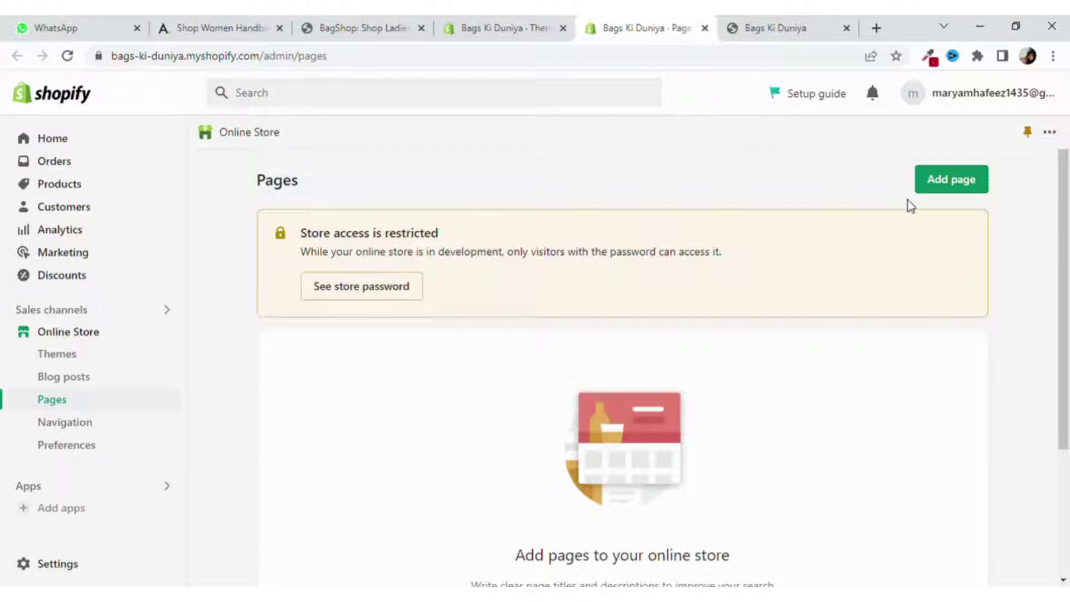
scroll(919, 201, down, 2)
scroll(940, 174, up, 2)
click(953, 183)
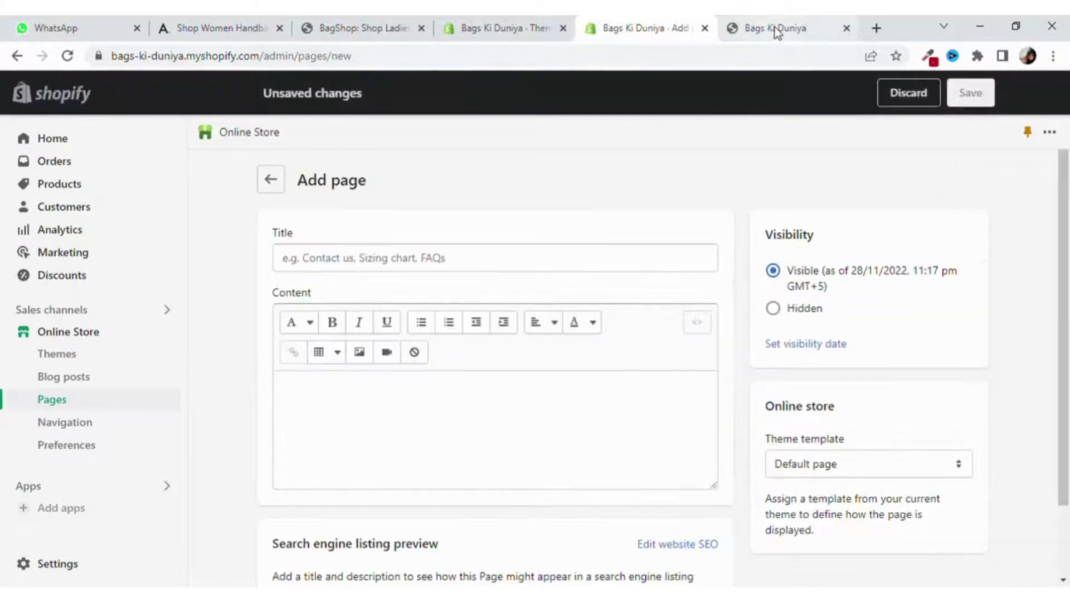
Title the new page 'Privacy Policy', copied from the storefront footer link.
click(773, 29)
drag(332, 280, 252, 281)
key(ctrl+c)
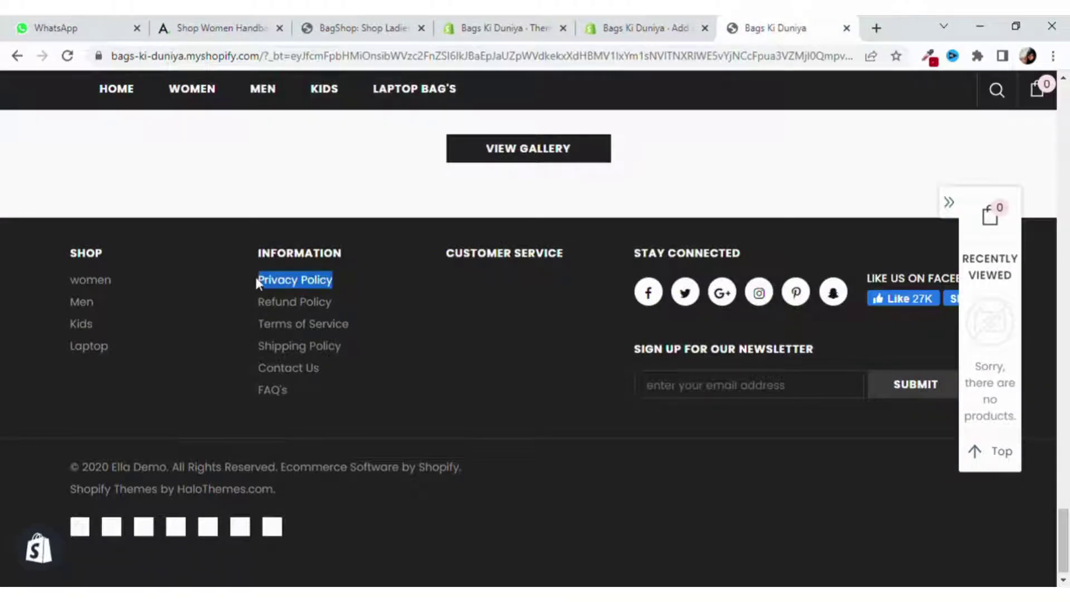
click(613, 29)
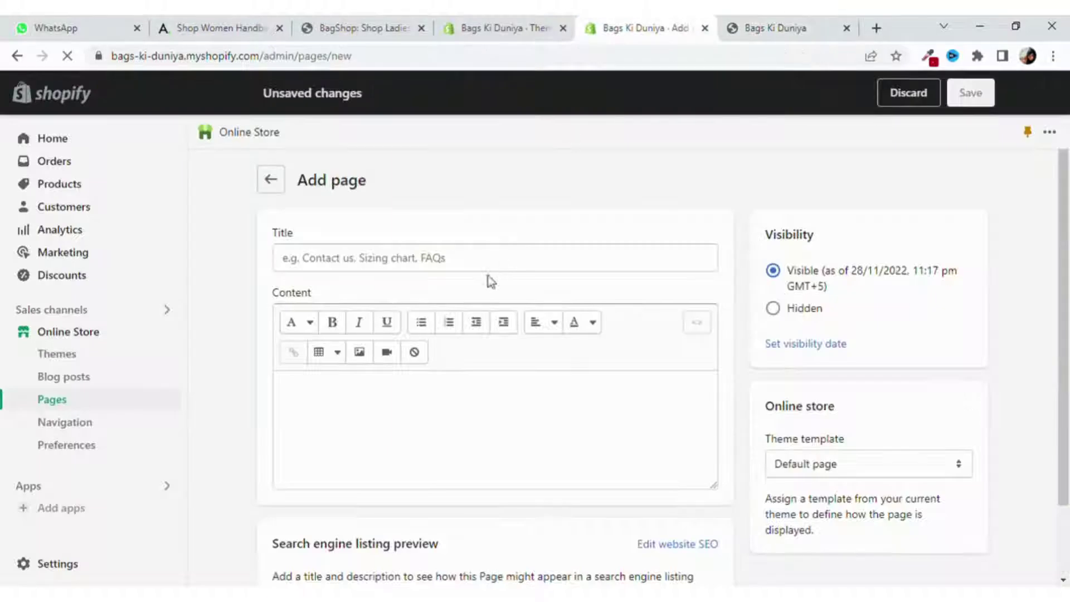
click(462, 263)
key(ctrl+v)
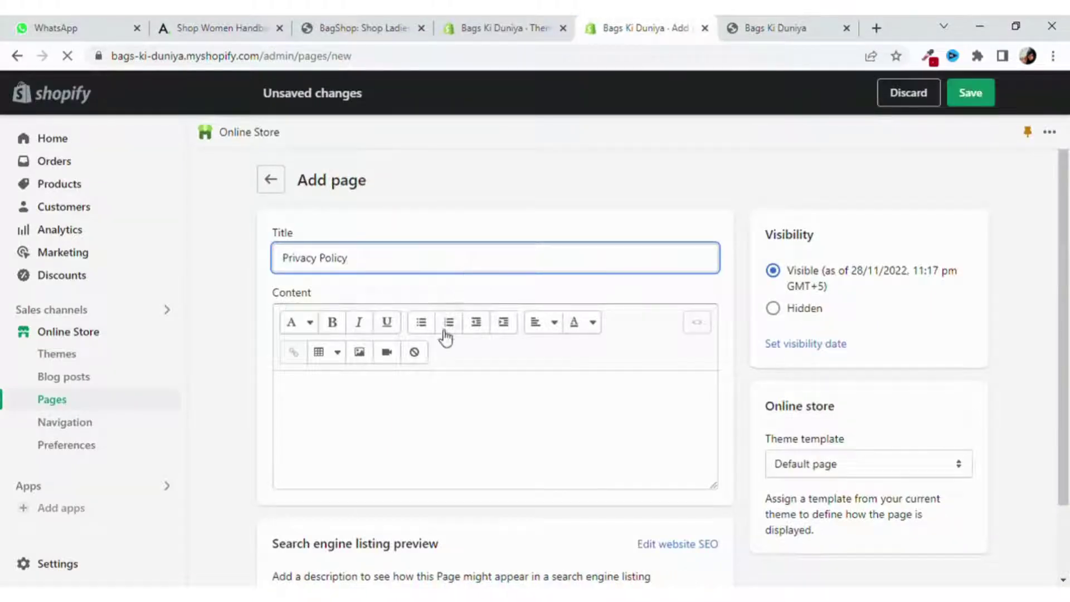
click(442, 387)
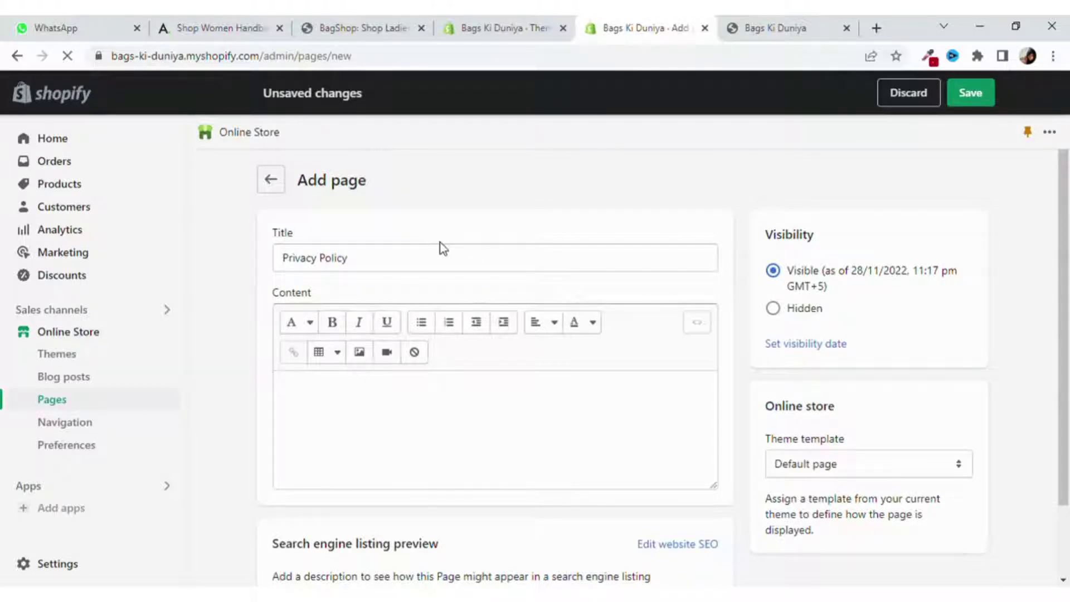
Go to Settings > Policies and scroll down to the Privacy policy section.
click(479, 28)
scroll(255, 335, down, 5)
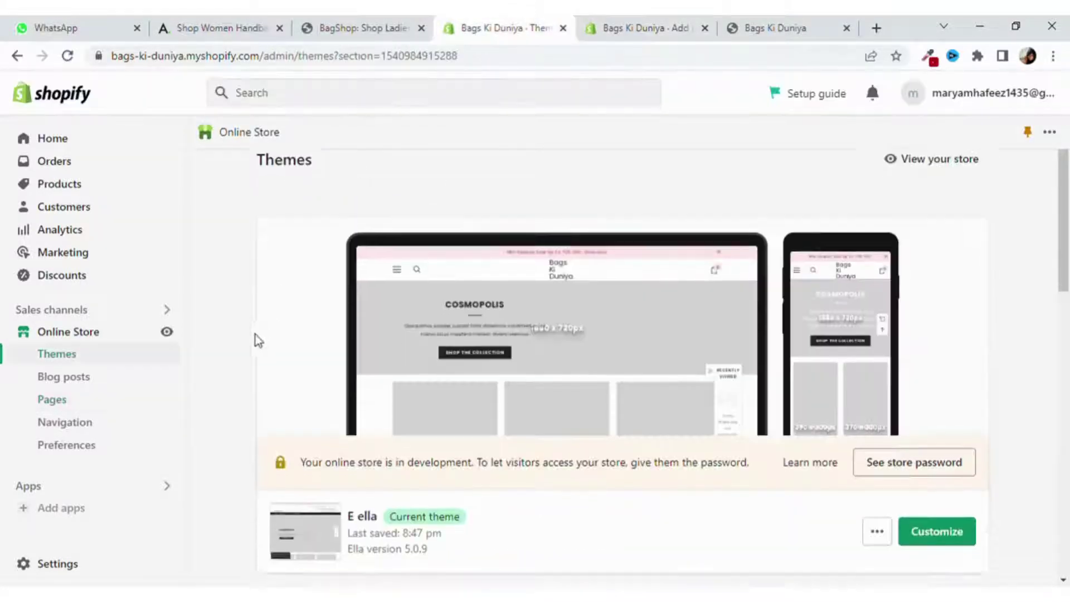
click(69, 564)
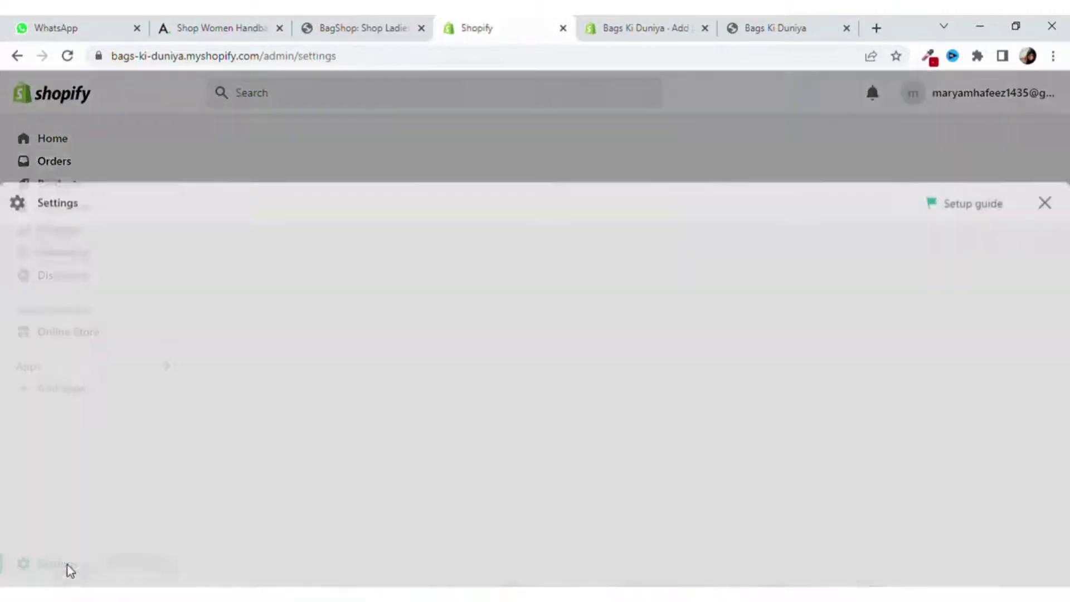
scroll(207, 431, down, 10)
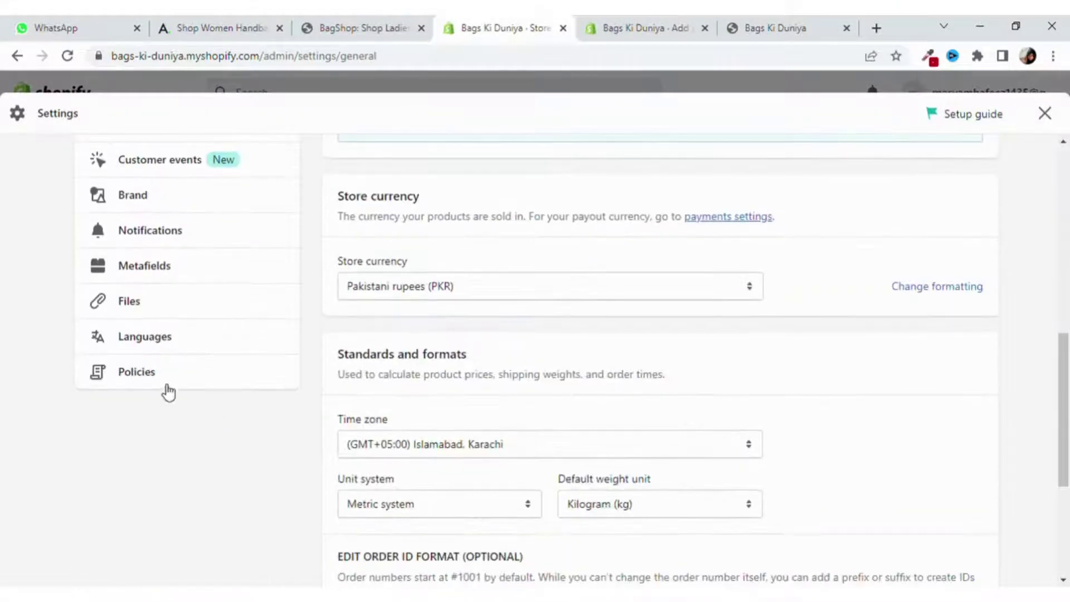
click(155, 381)
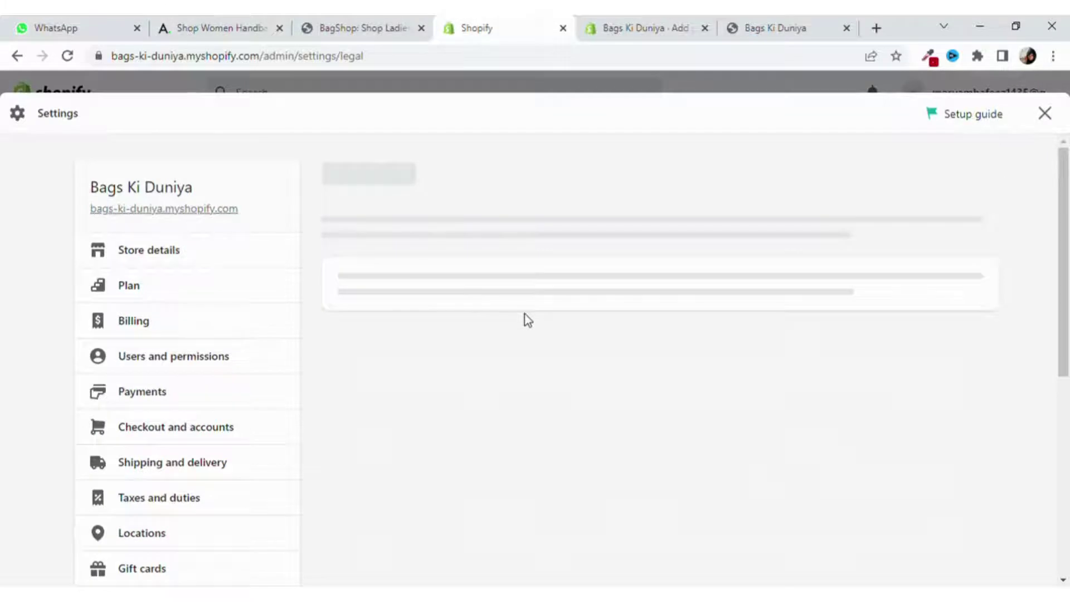
scroll(523, 313, down, 4)
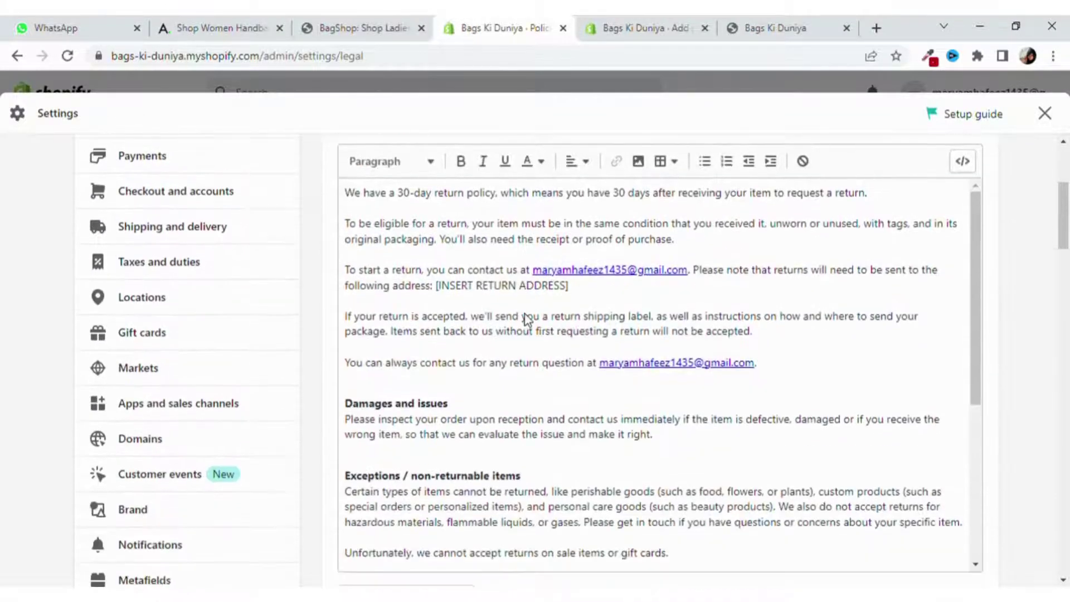
scroll(526, 318, up, 4)
scroll(527, 315, down, 6)
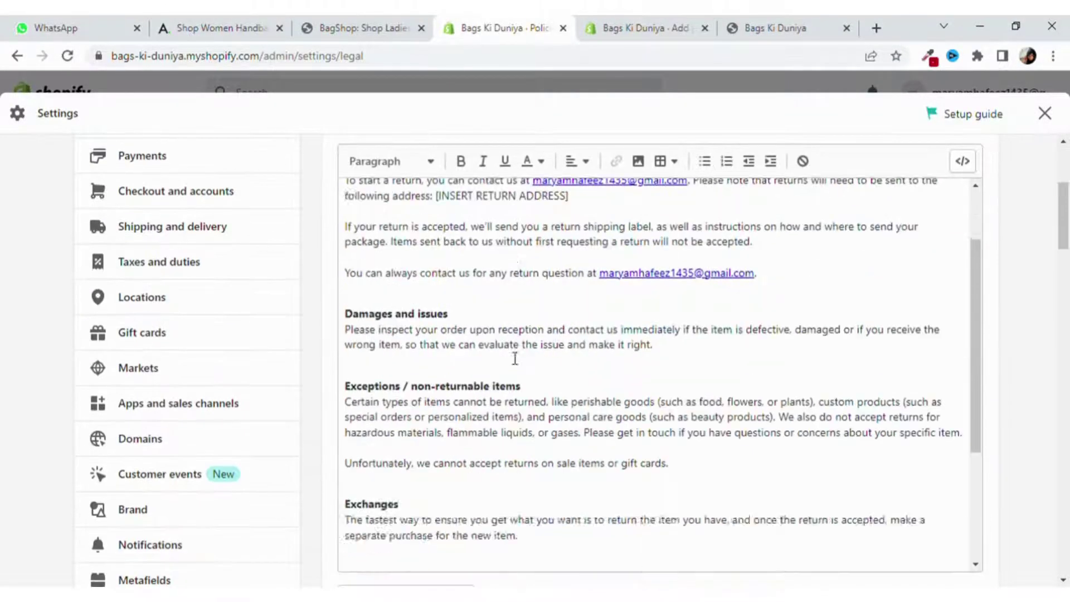
scroll(515, 358, down, 5)
scroll(1027, 259, down, 3)
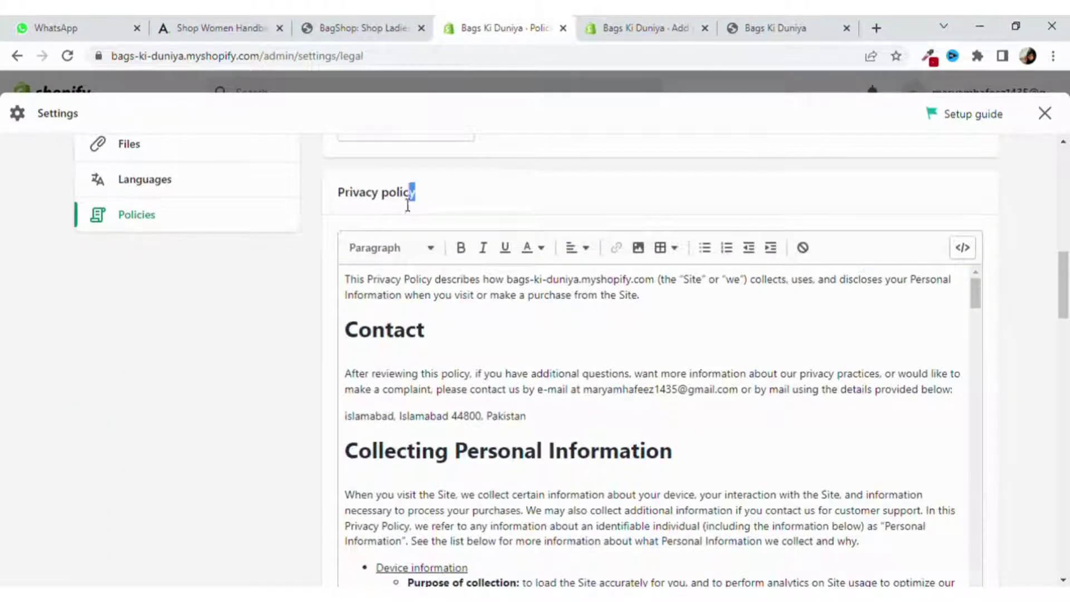
Select all of the privacy policy text in its editor.
drag(407, 205, 328, 197)
click(481, 381)
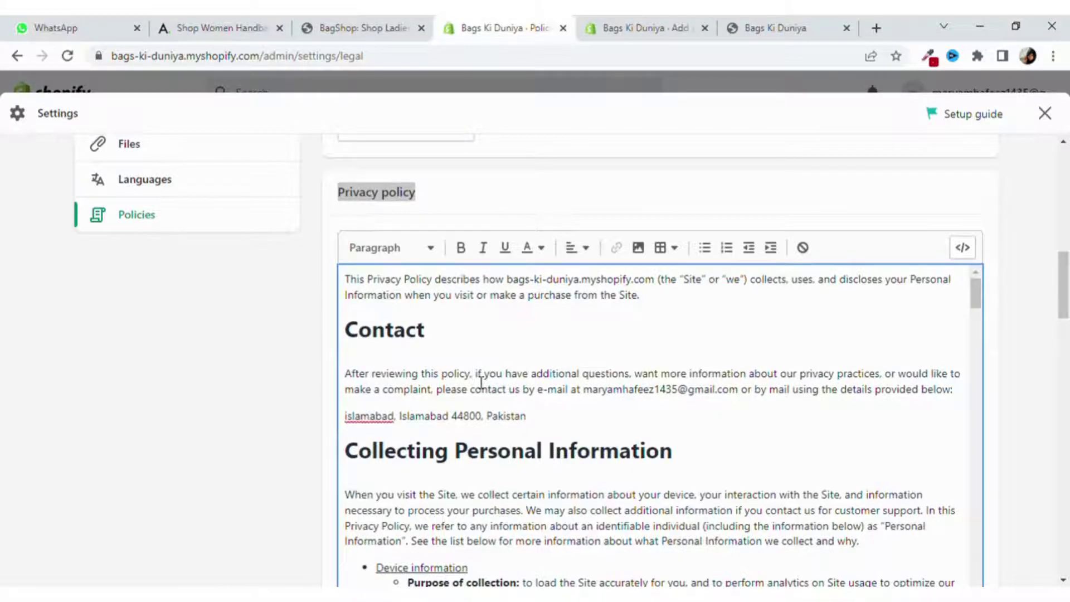
key(ctrl+a)
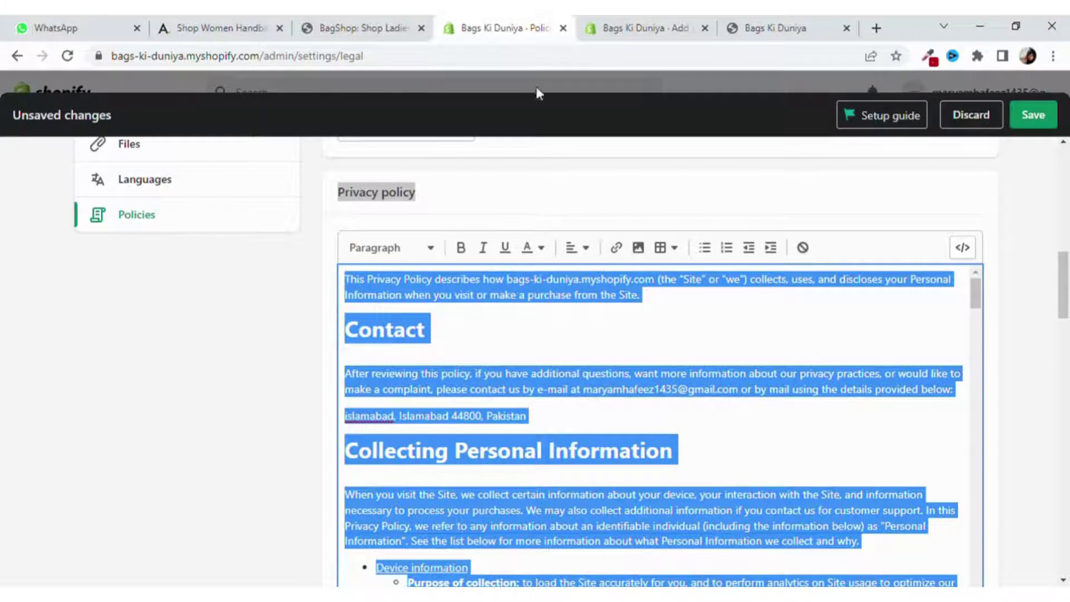
click(641, 28)
Paste the privacy policy text into the page content, save it, and begin another new page.
click(443, 387)
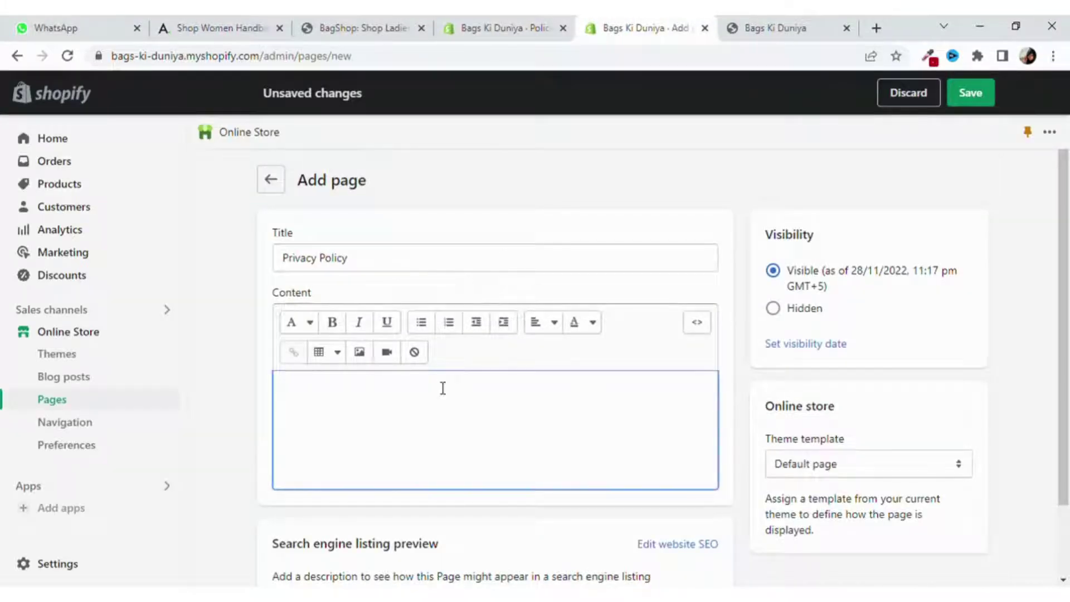
key(ctrl+v)
scroll(442, 388, down, 3)
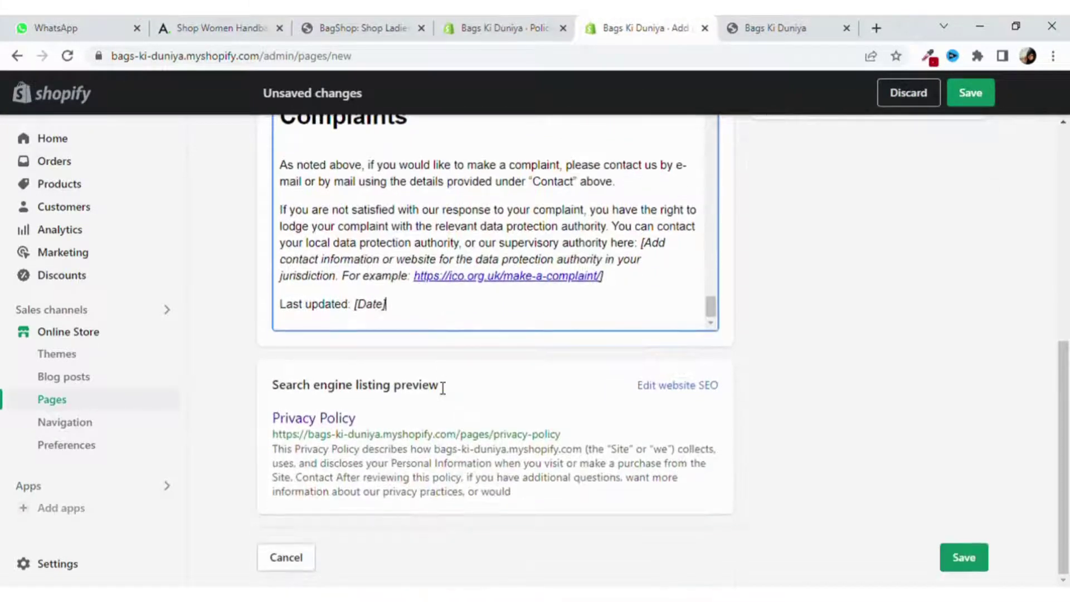
click(976, 559)
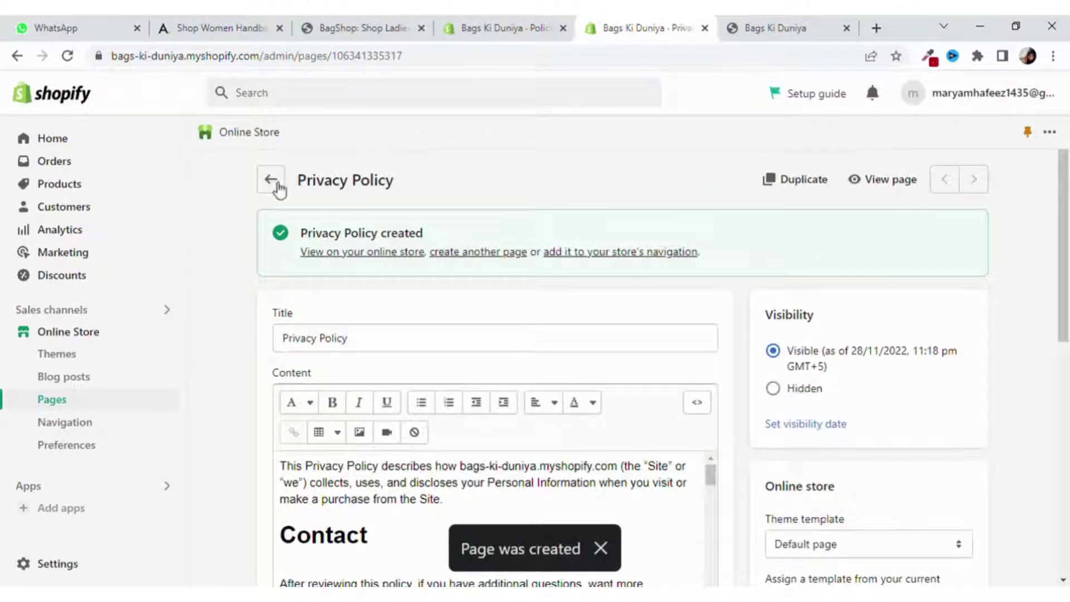
click(272, 181)
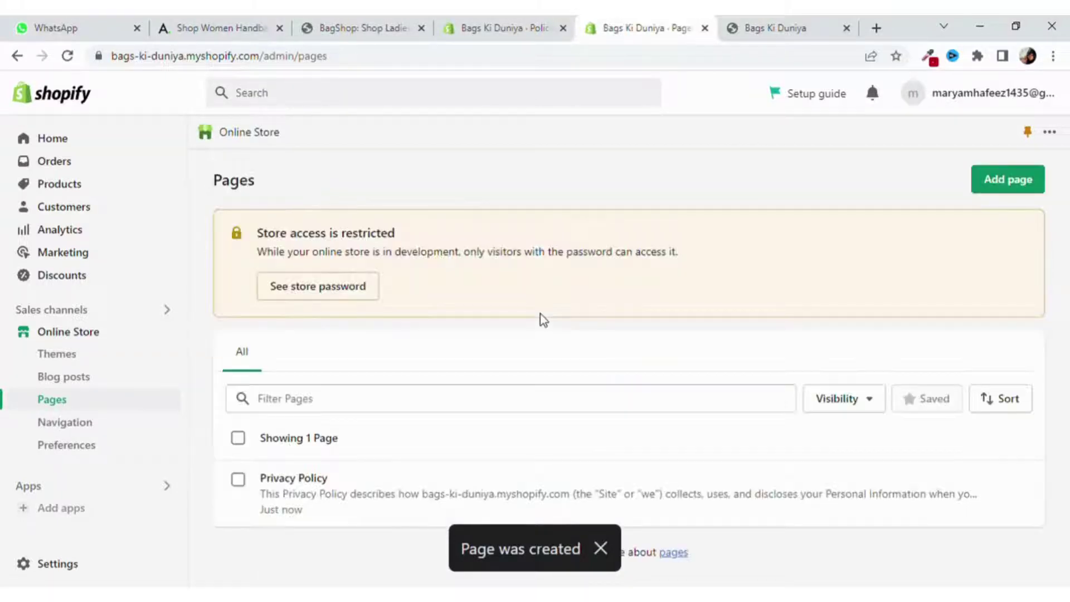
click(1033, 184)
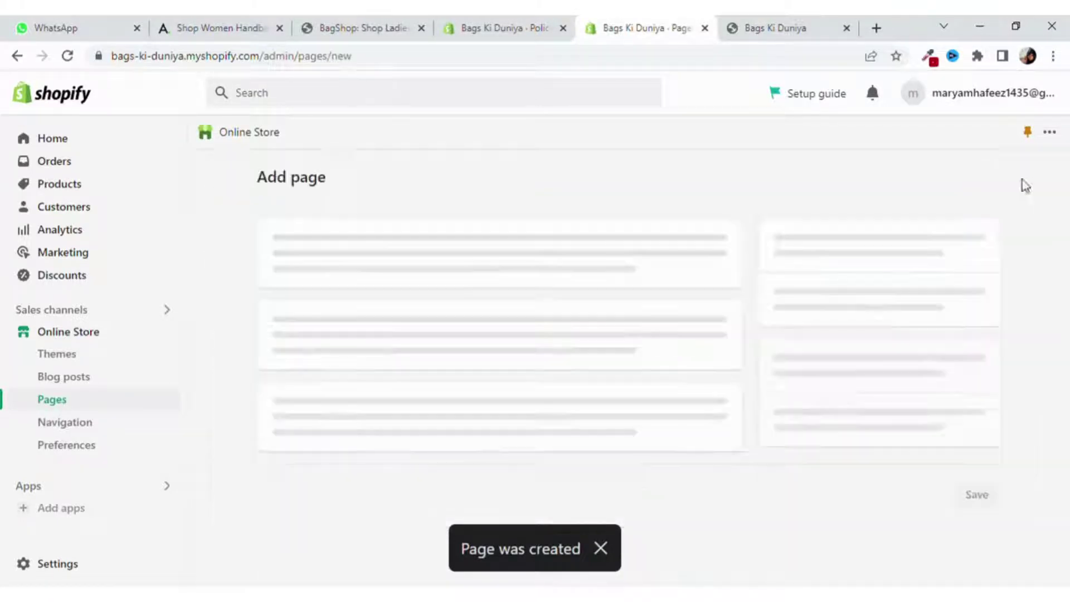
Title the new page 'Refund Policy', copied from the storefront footer link.
click(774, 27)
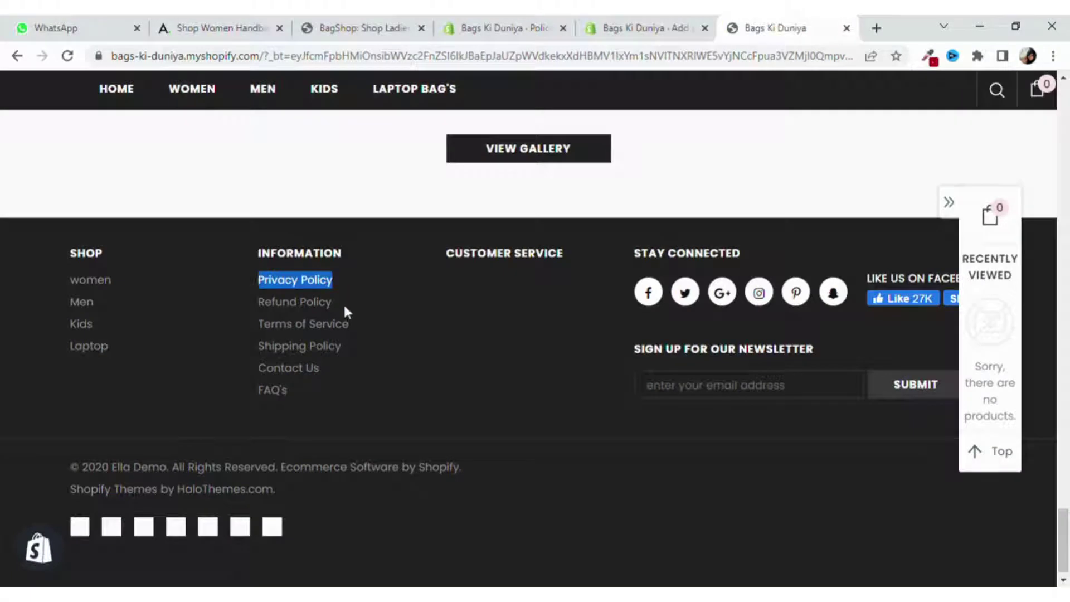
drag(343, 303, 254, 302)
key(ctrl+c)
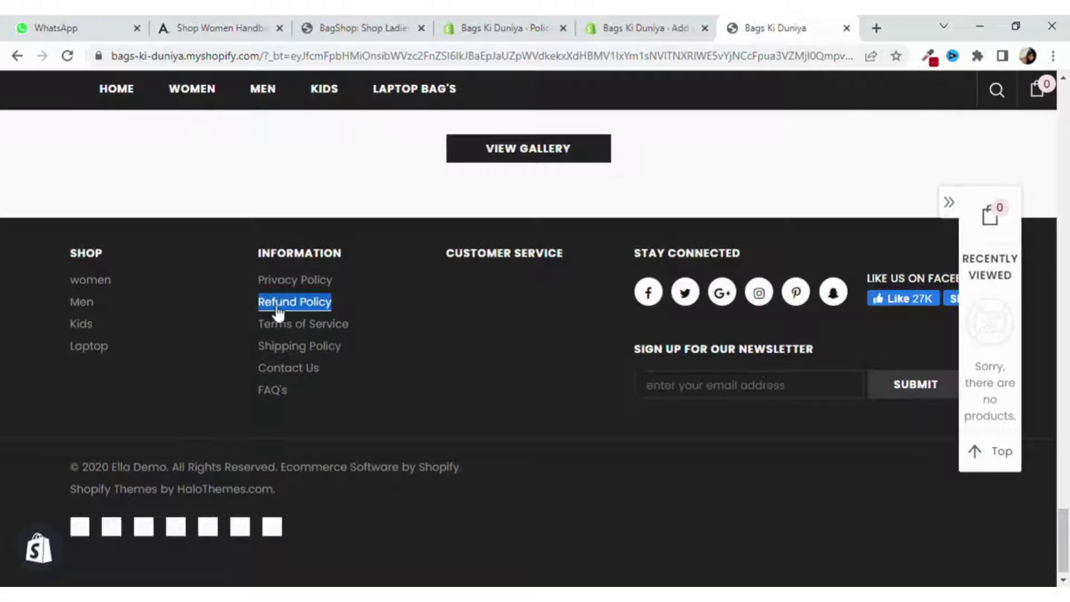
click(624, 28)
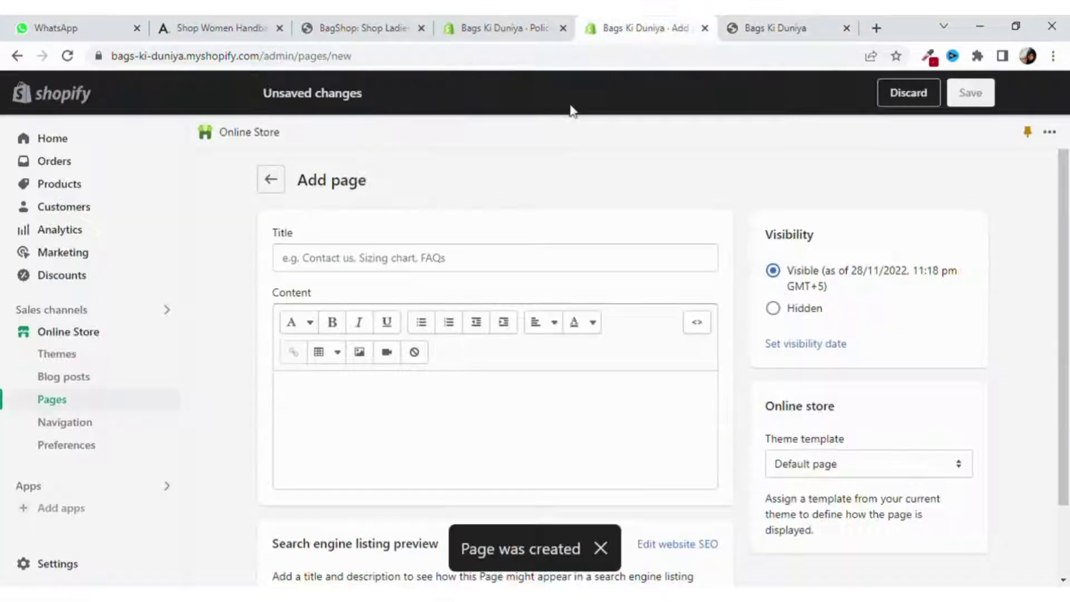
click(506, 258)
key(ctrl+v)
click(507, 391)
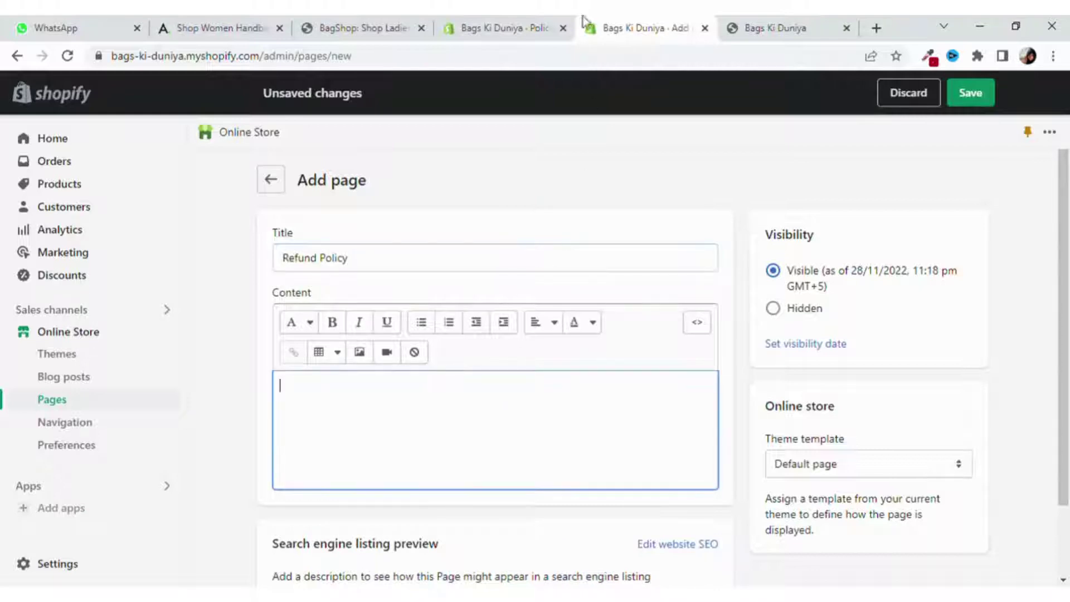
Select all of the refund policy text in Settings > Policies.
click(510, 27)
click(725, 315)
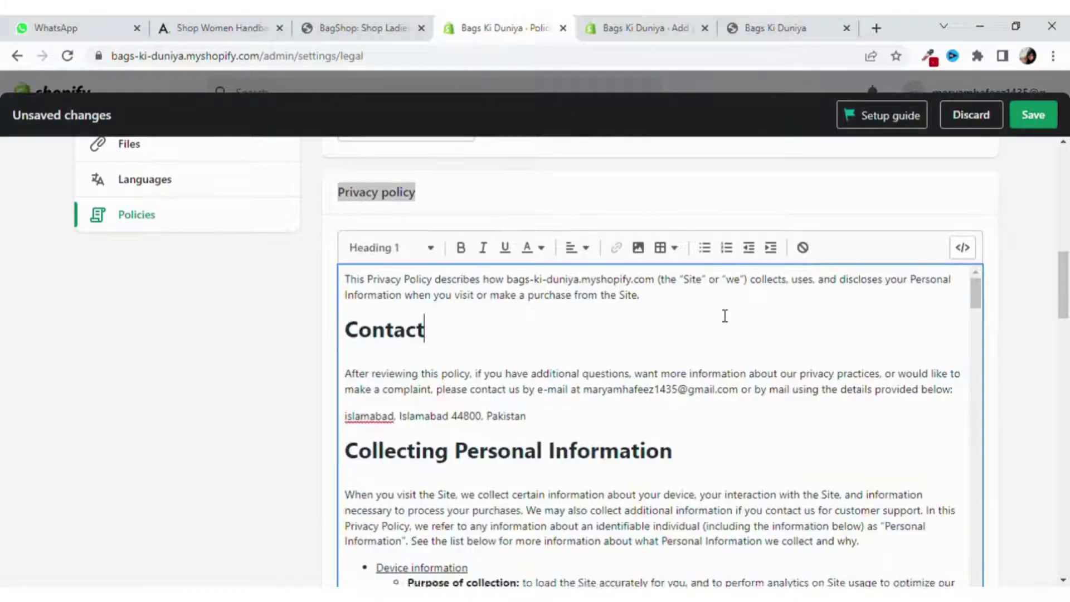
scroll(725, 315, up, 3)
click(660, 25)
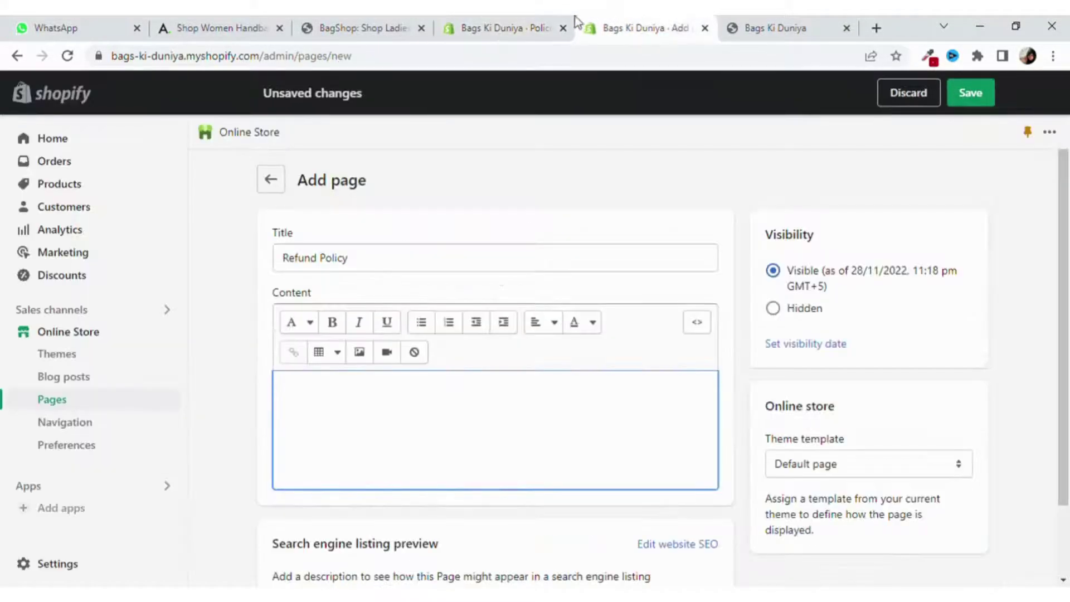
click(549, 27)
scroll(675, 276, up, 2)
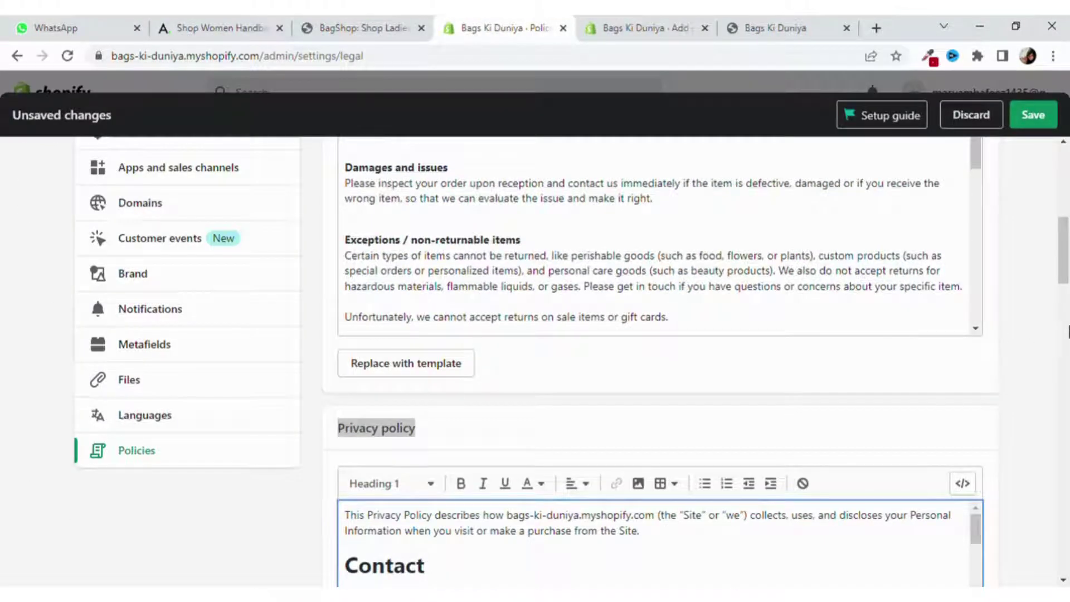
drag(1061, 273, 1058, 204)
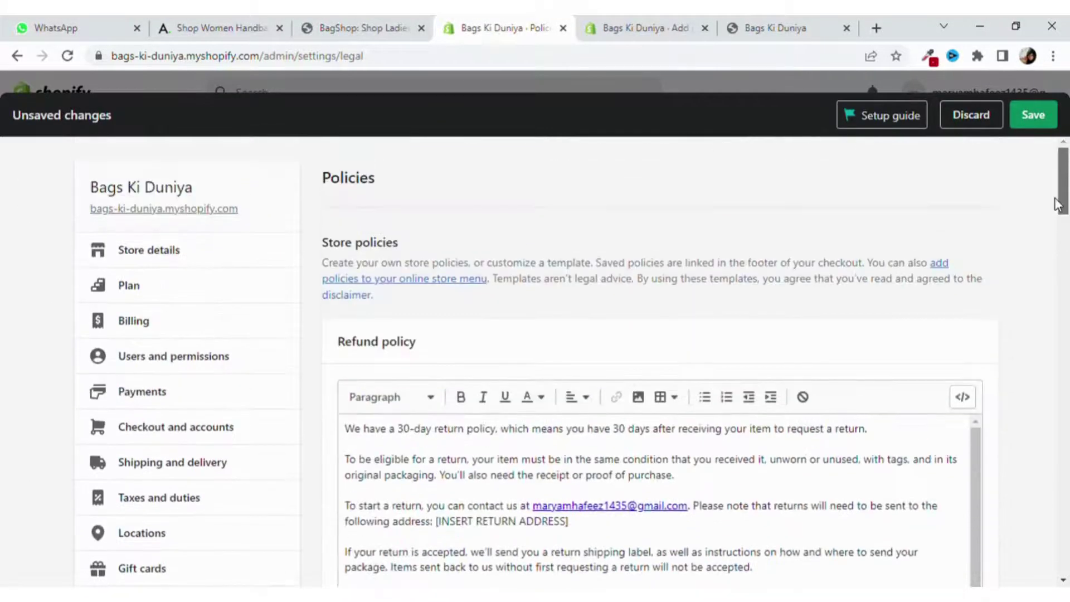
scroll(753, 301, down, 3)
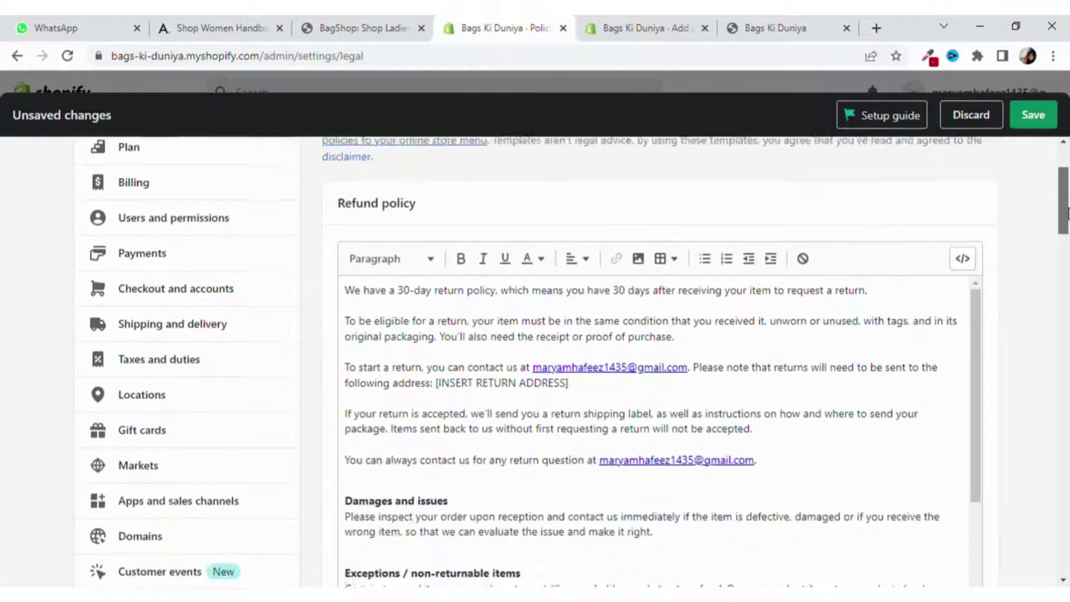
click(757, 356)
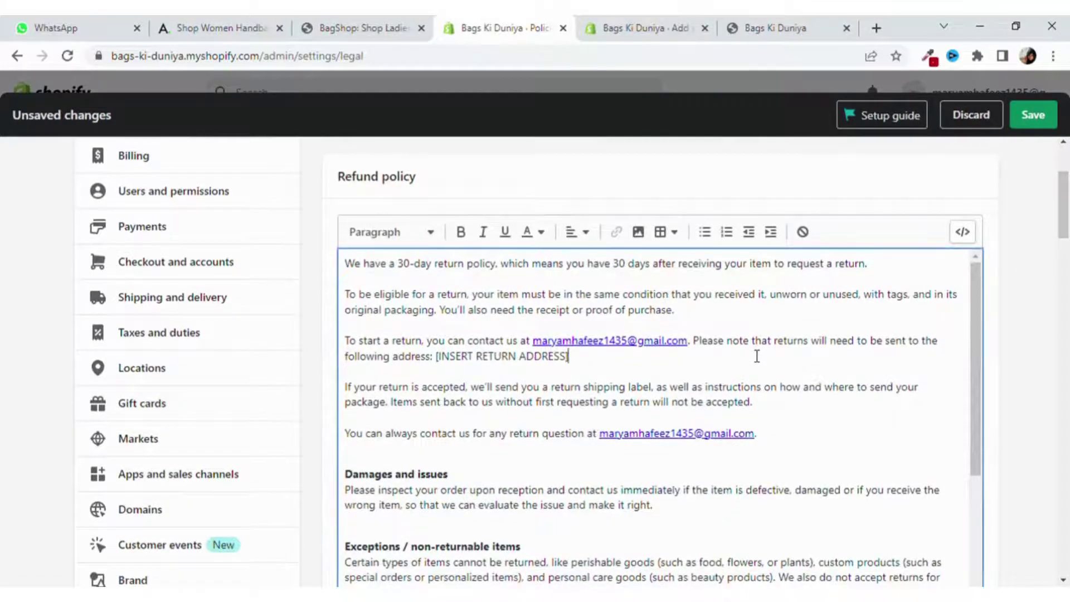
key(ctrl+a)
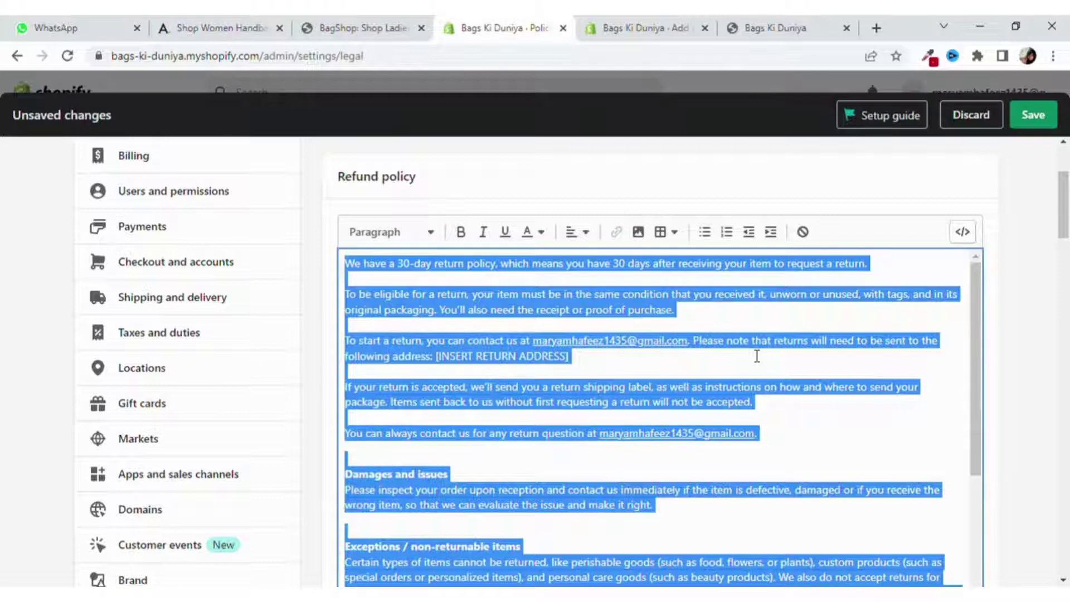
Paste the refund policy text into the page content and save the Refund Policy page.
click(630, 28)
click(494, 379)
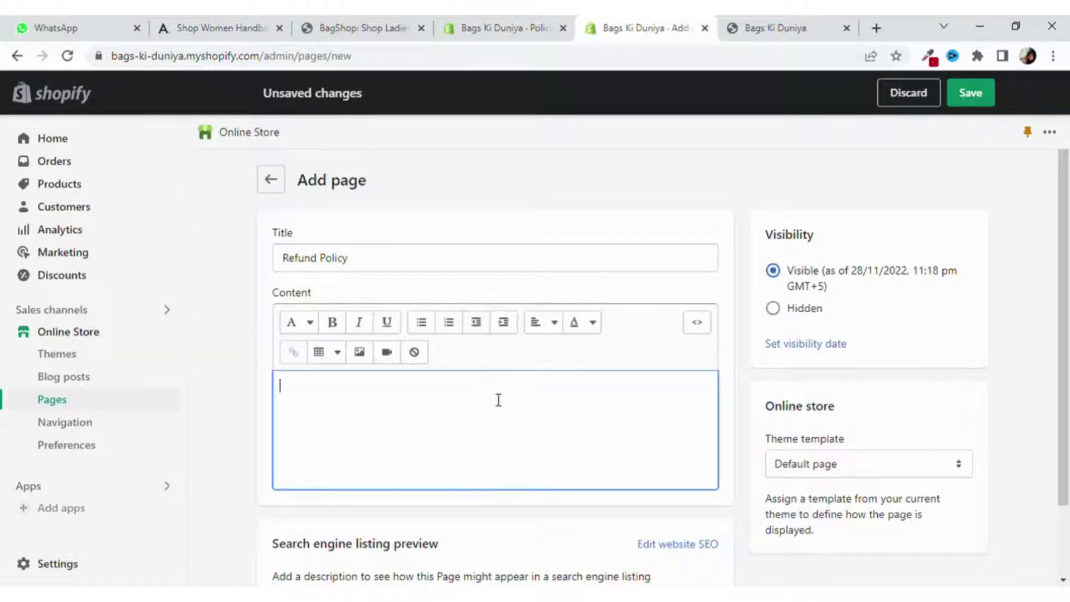
key(ctrl+v)
scroll(499, 396, down, 5)
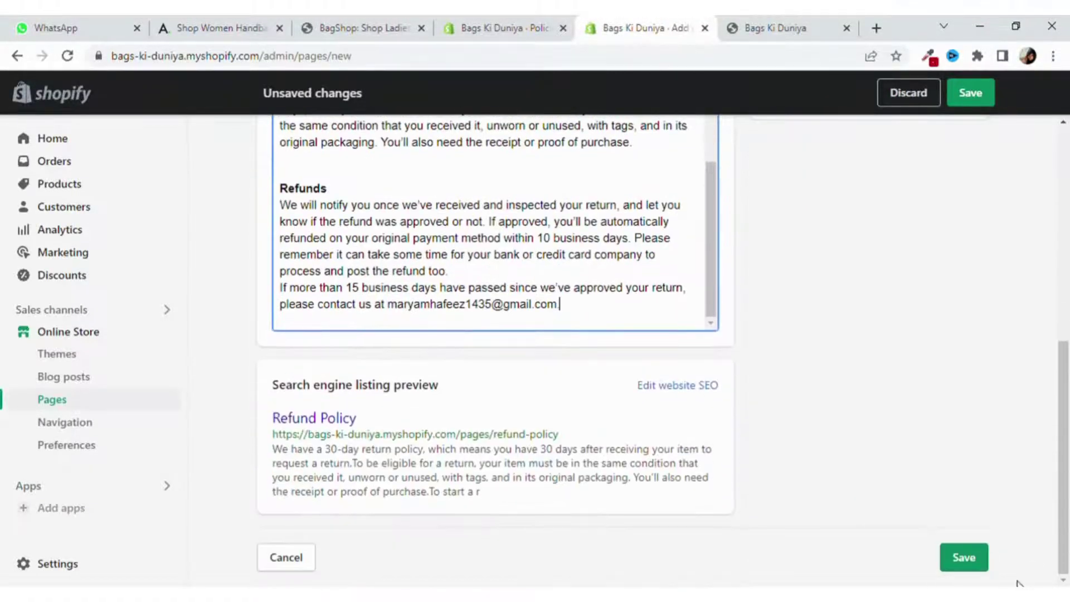
click(963, 559)
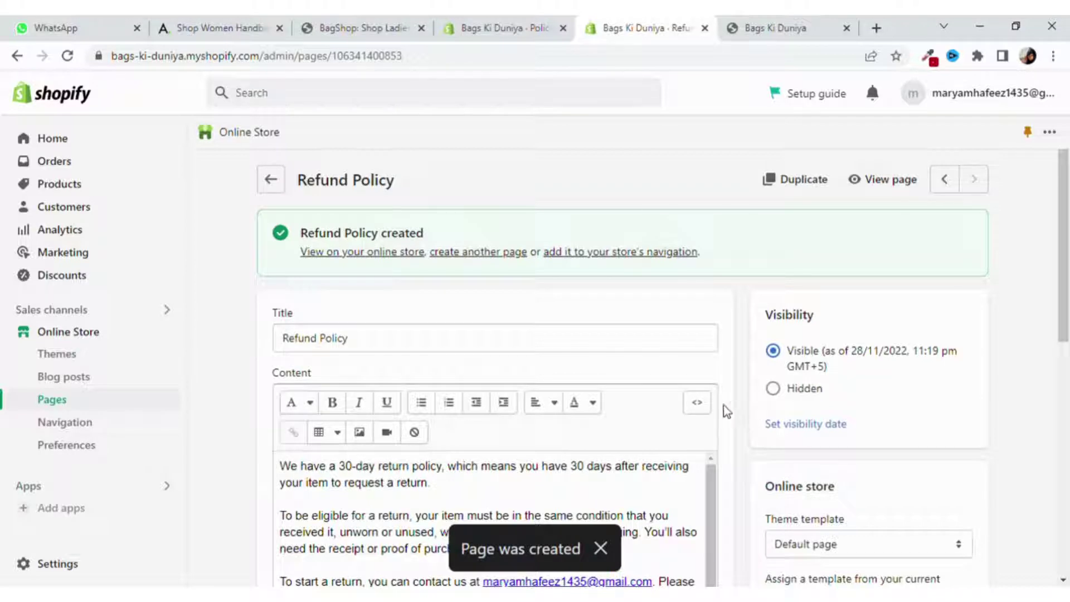
Review the saved Refund Policy page, then go back to the Pages list.
scroll(591, 413, down, 5)
scroll(591, 412, down, 3)
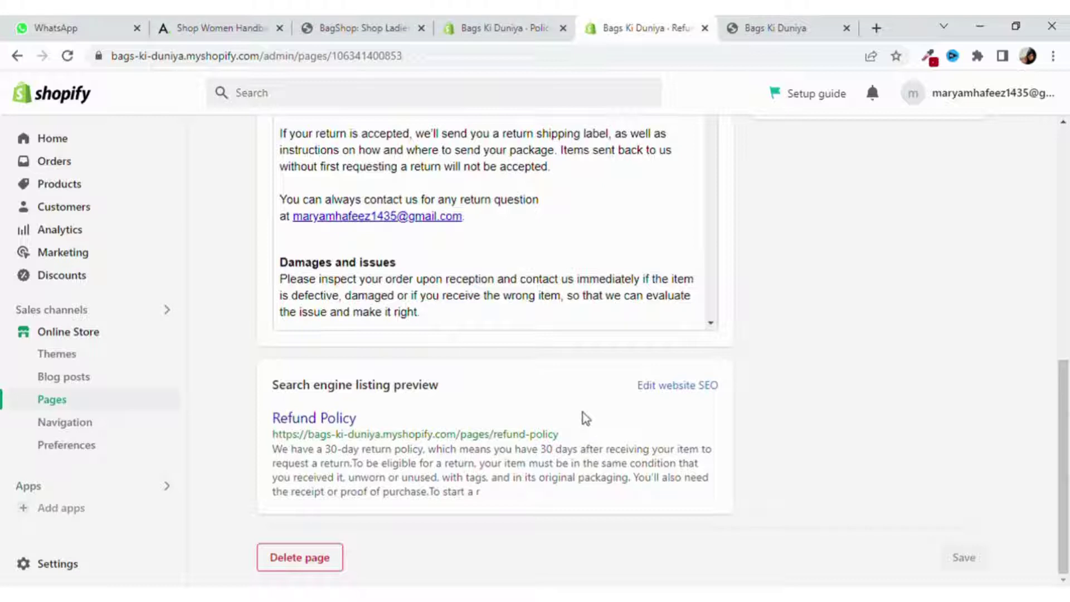
scroll(582, 418, up, 8)
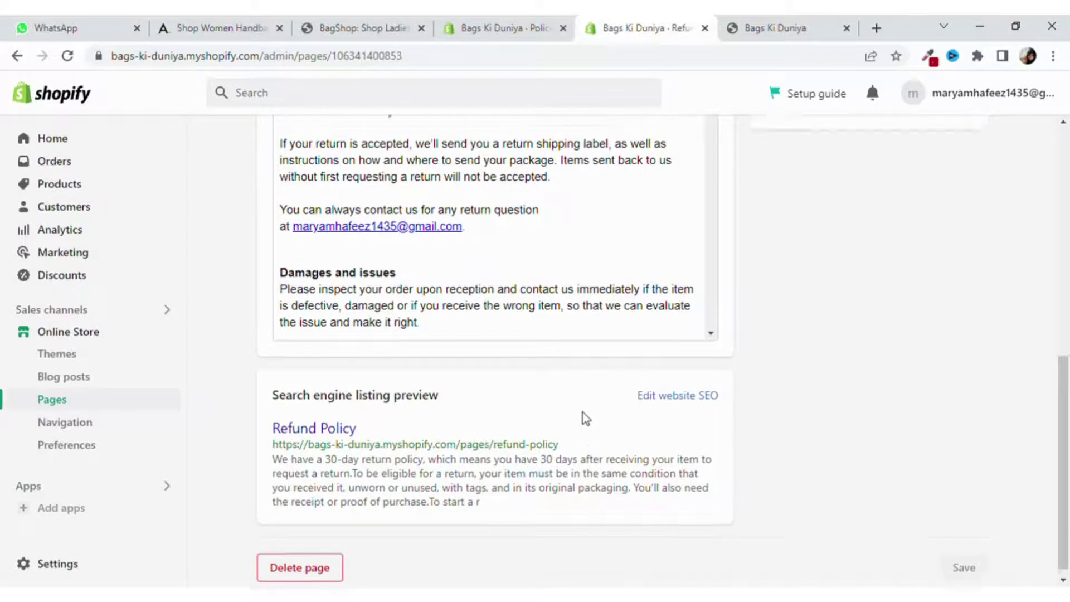
scroll(590, 418, up, 1)
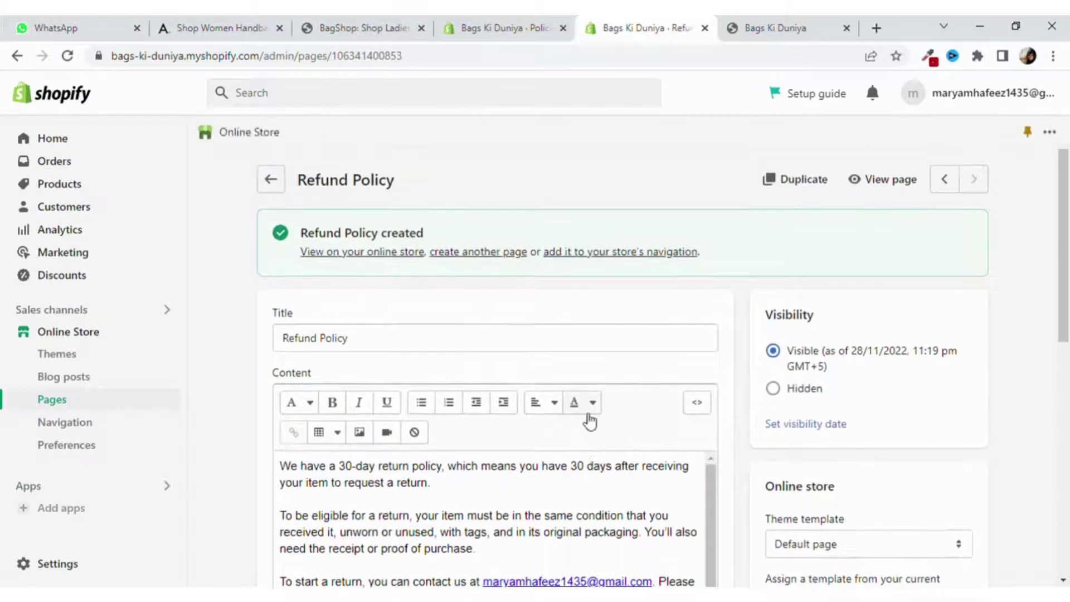
click(282, 189)
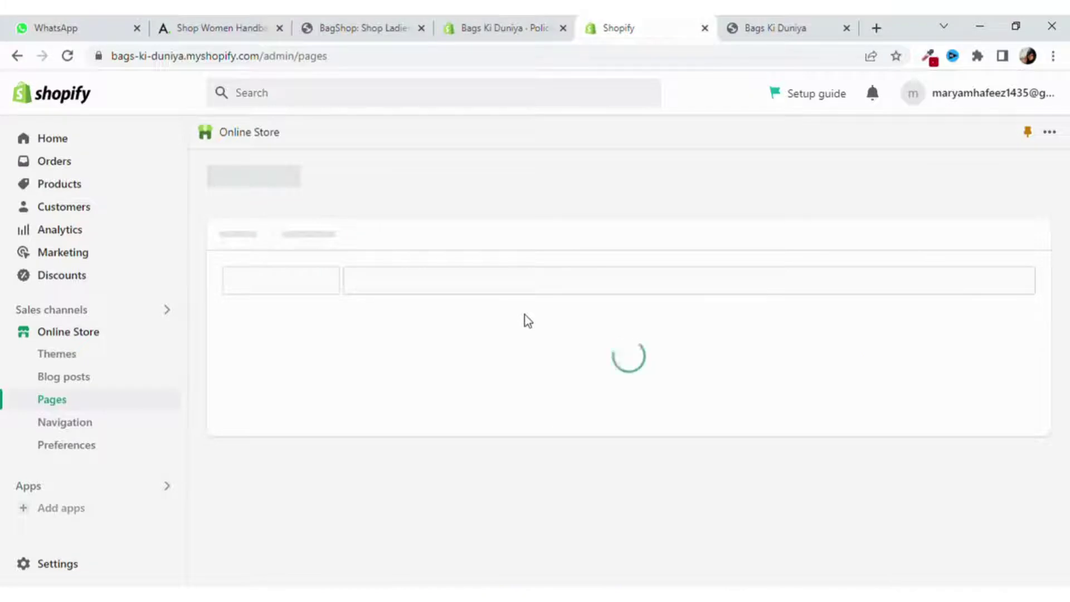
Start a new page titled 'Terms of Service', copied from the storefront footer link.
click(1017, 184)
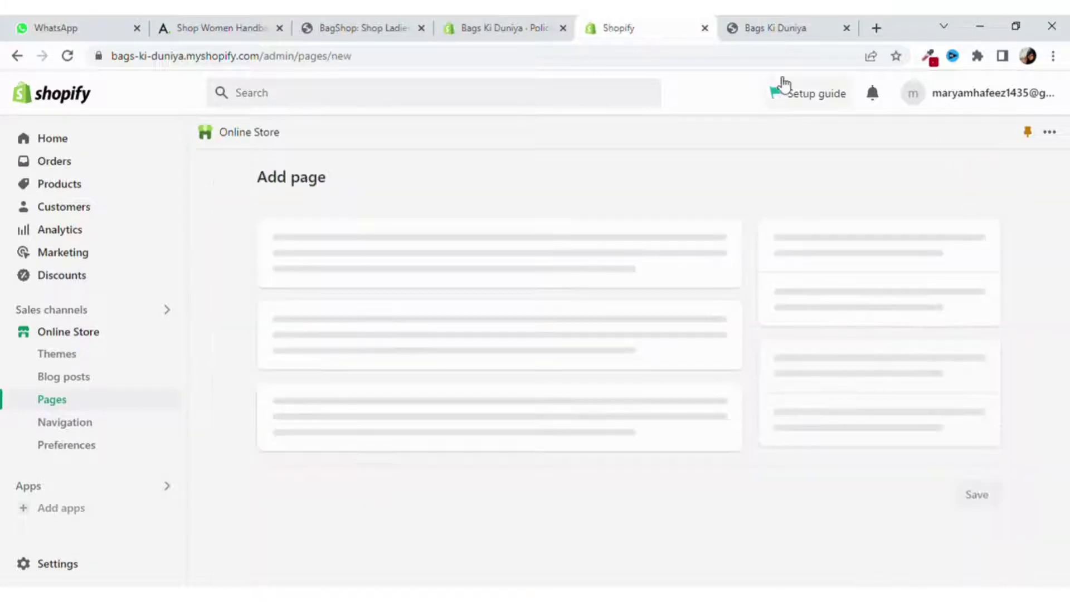
click(776, 28)
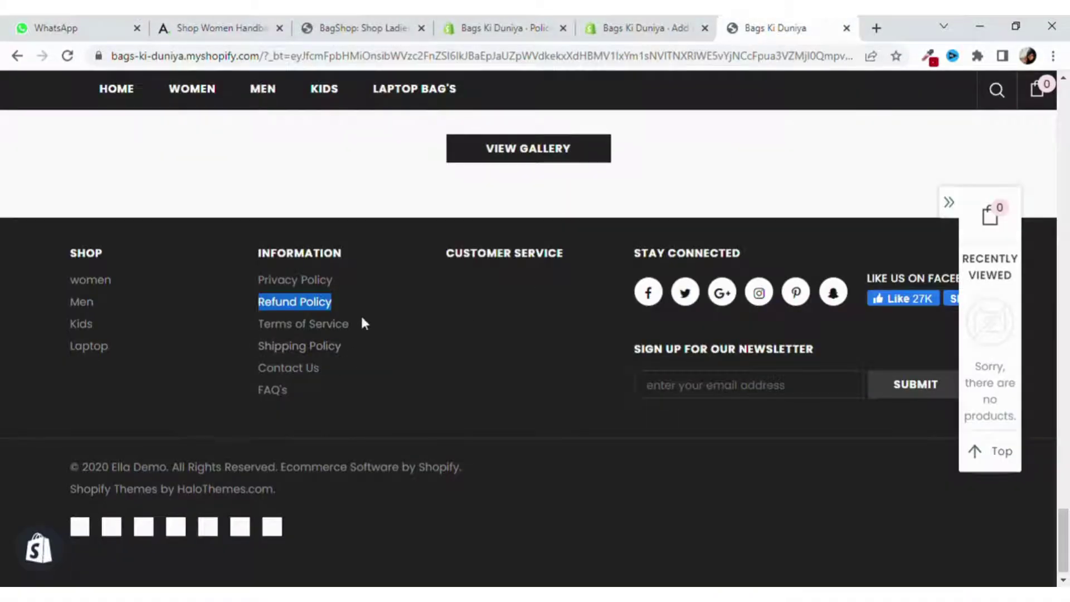
drag(363, 323, 247, 322)
key(ctrl+c)
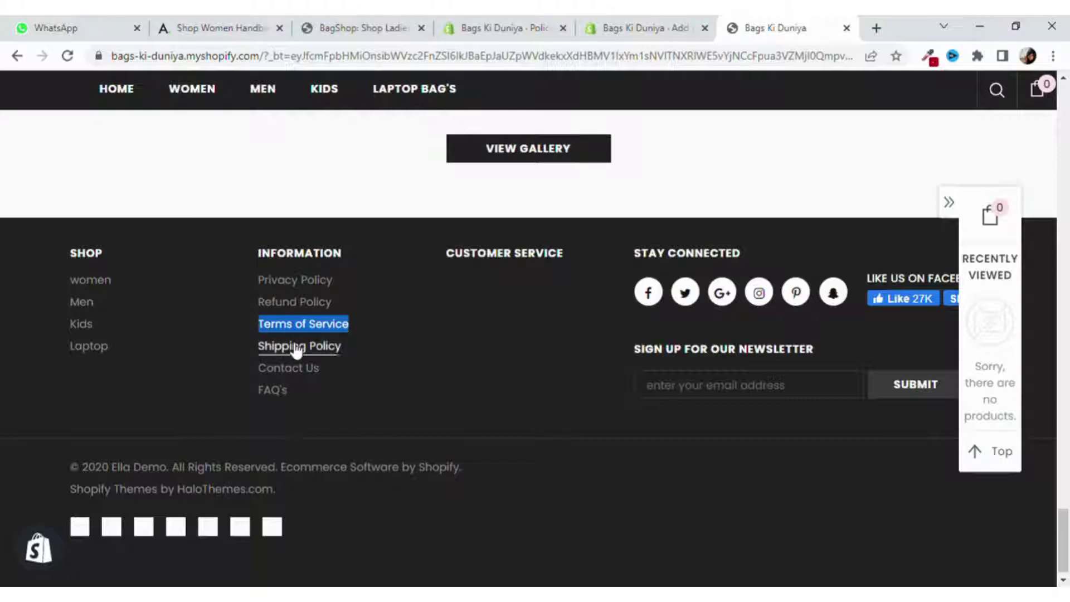
click(646, 28)
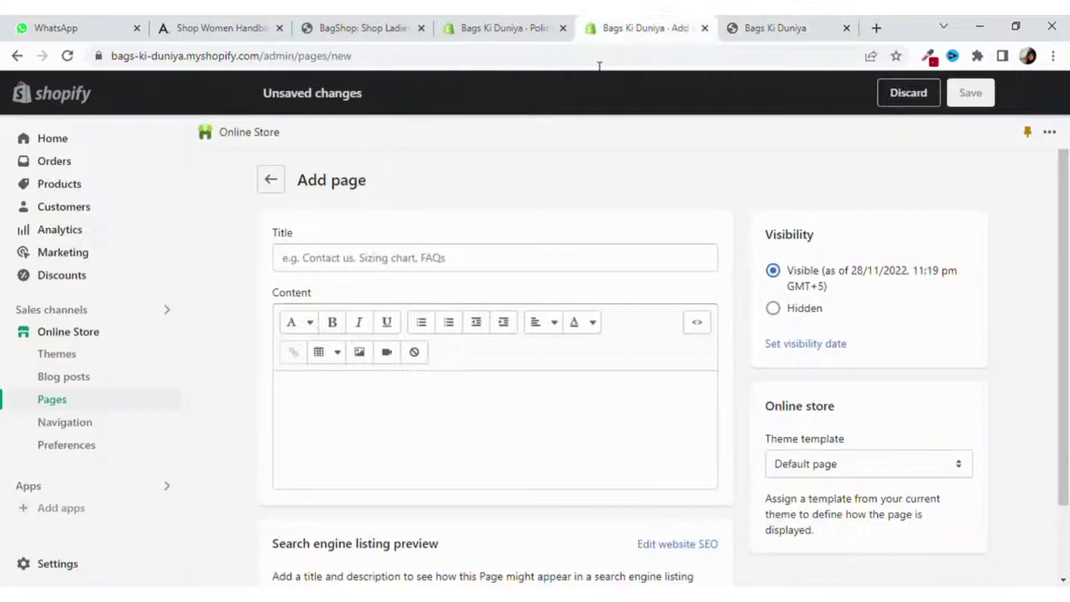
click(508, 267)
key(ctrl+v)
click(494, 378)
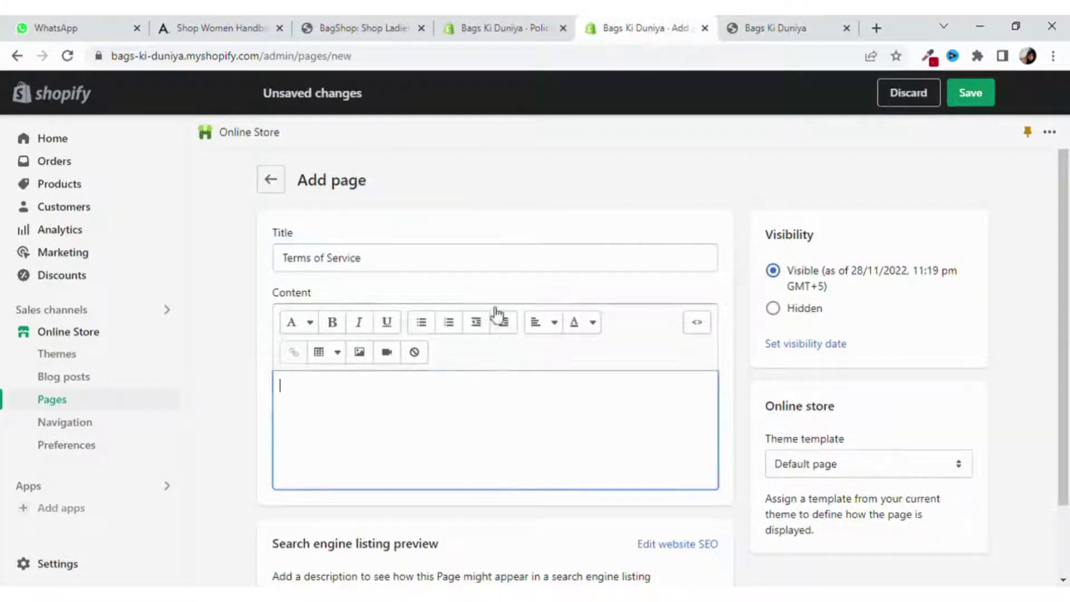
Scroll to the Terms of service text in the store's policy settings.
click(505, 28)
scroll(626, 419, down, 5)
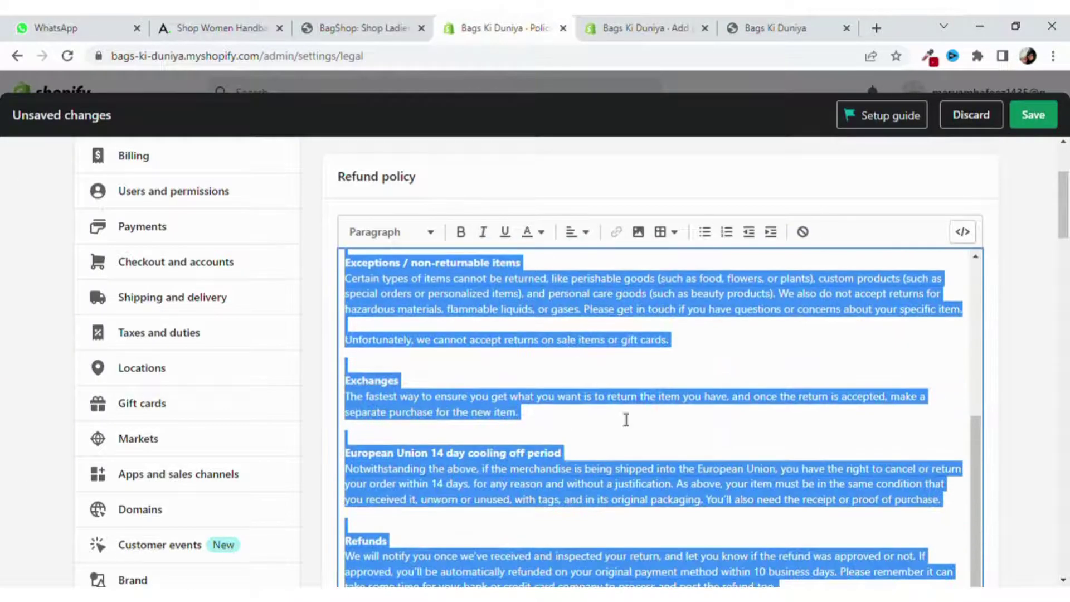
drag(1063, 220, 1066, 382)
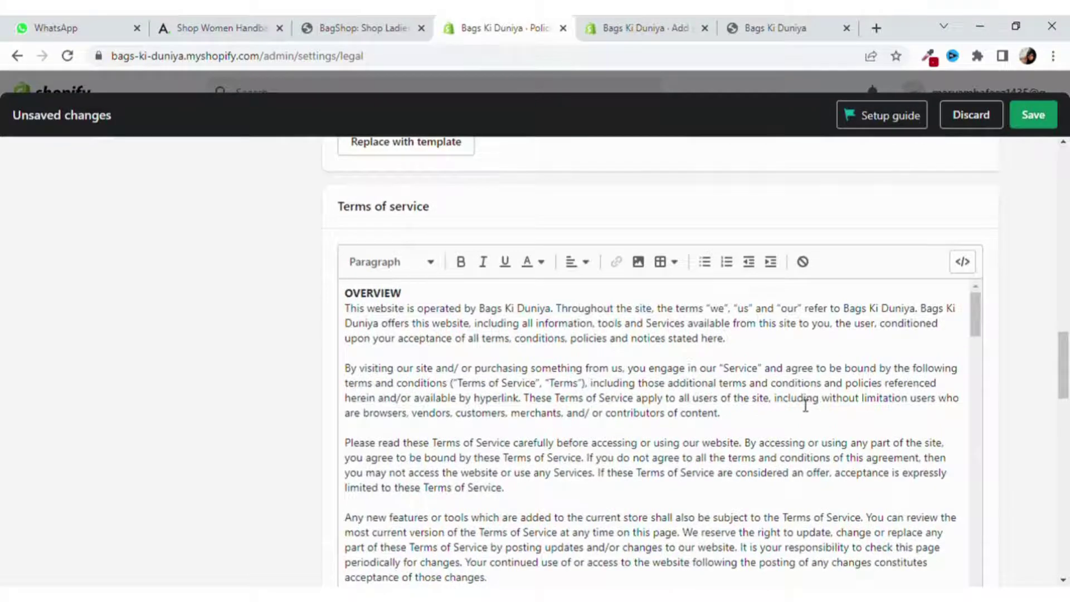
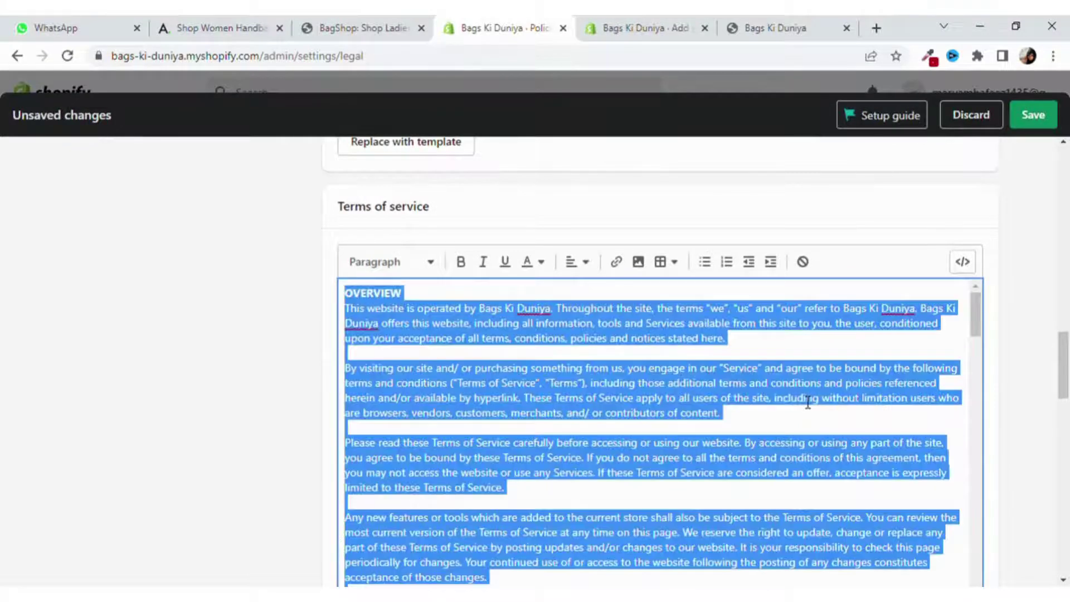
Paste the copied terms of service text into the new Terms of Service page's content.
click(672, 20)
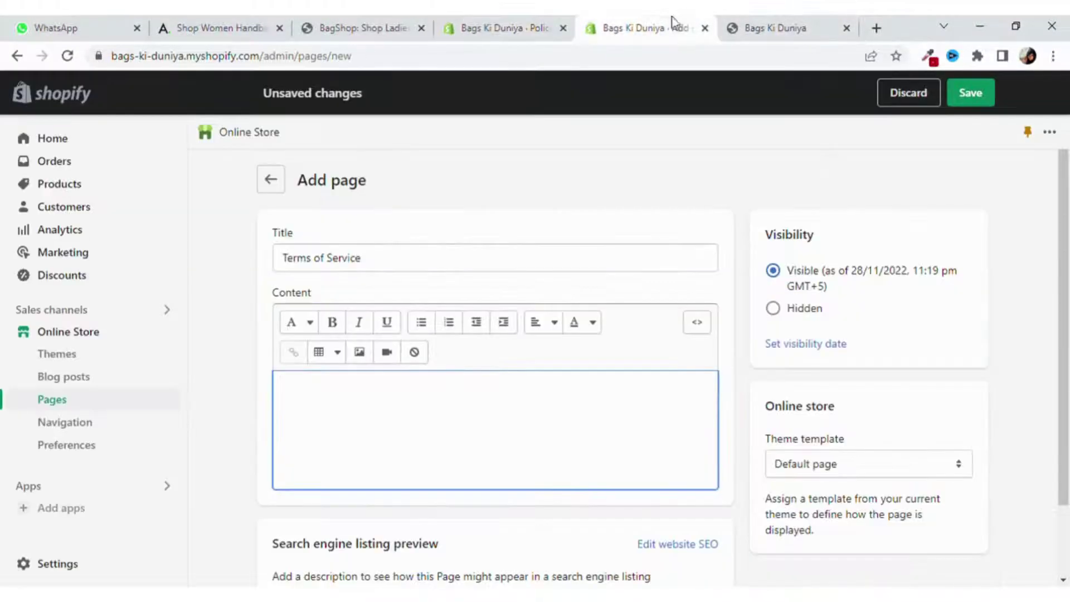
key(ctrl+v)
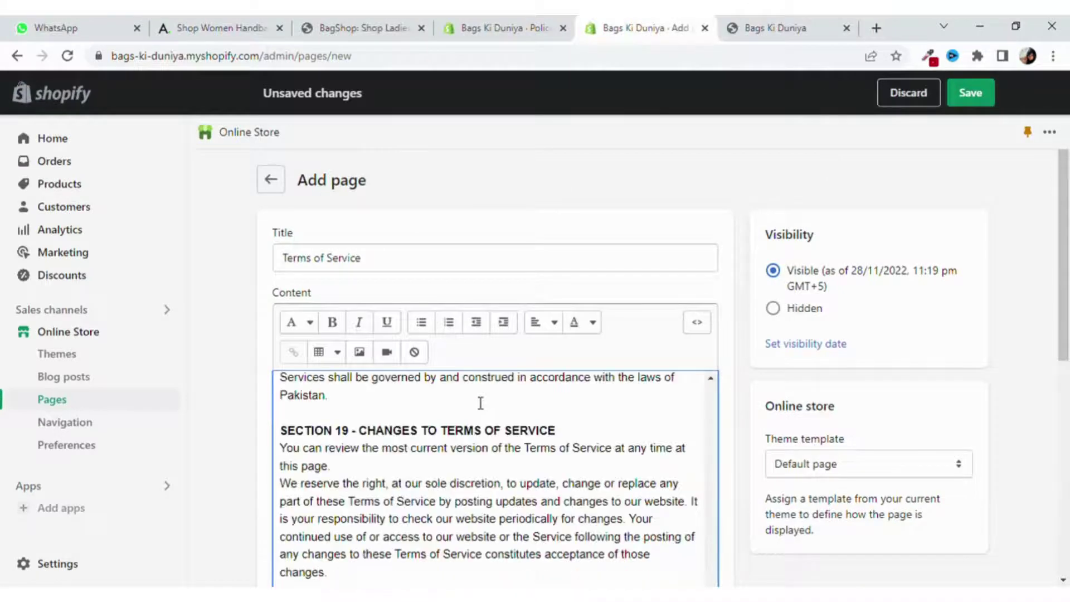
scroll(475, 403, down, 5)
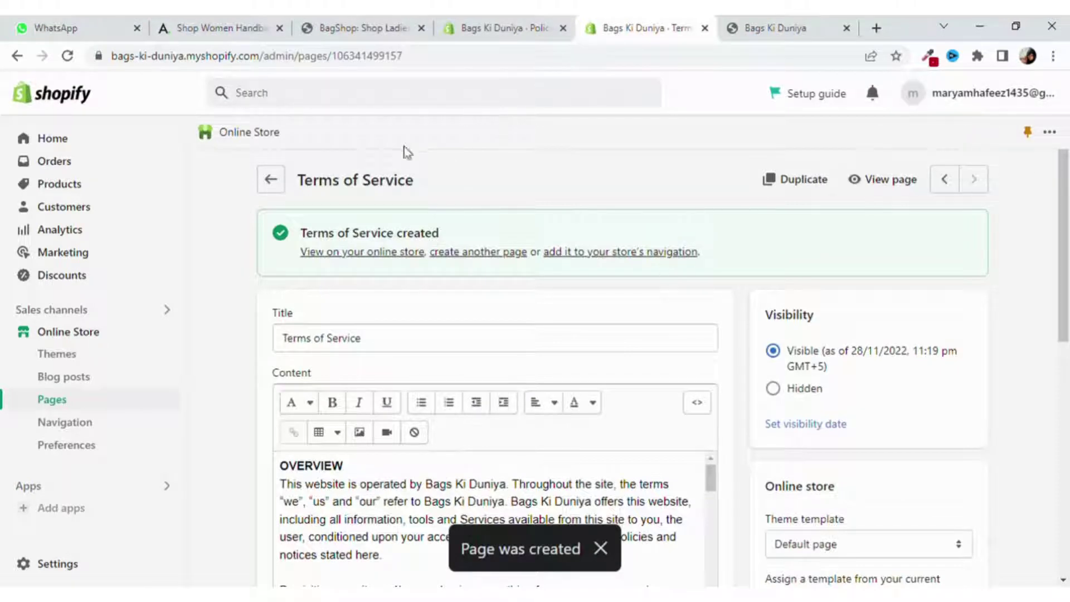
Copy 'Shipping Policy' from the storefront footer and start a new page with that title.
click(270, 179)
click(771, 28)
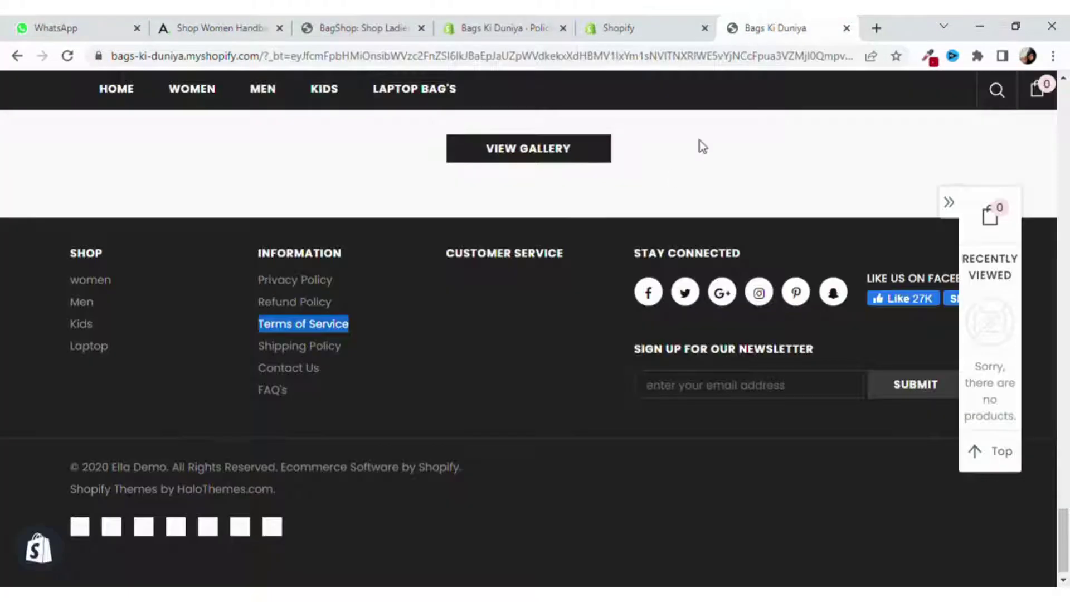
drag(353, 346, 252, 346)
key(ctrl+c)
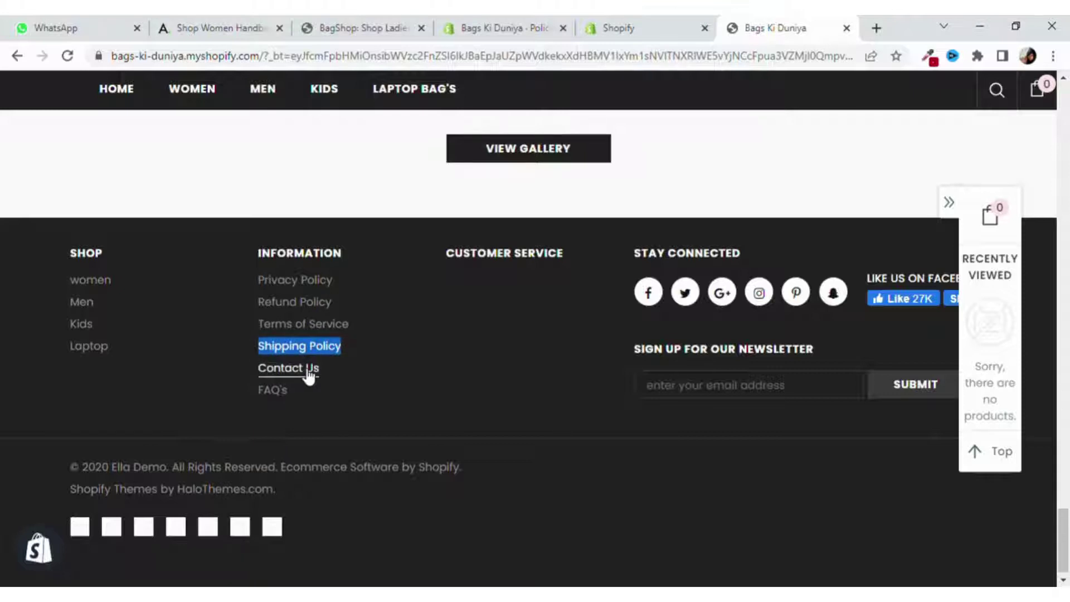
click(629, 27)
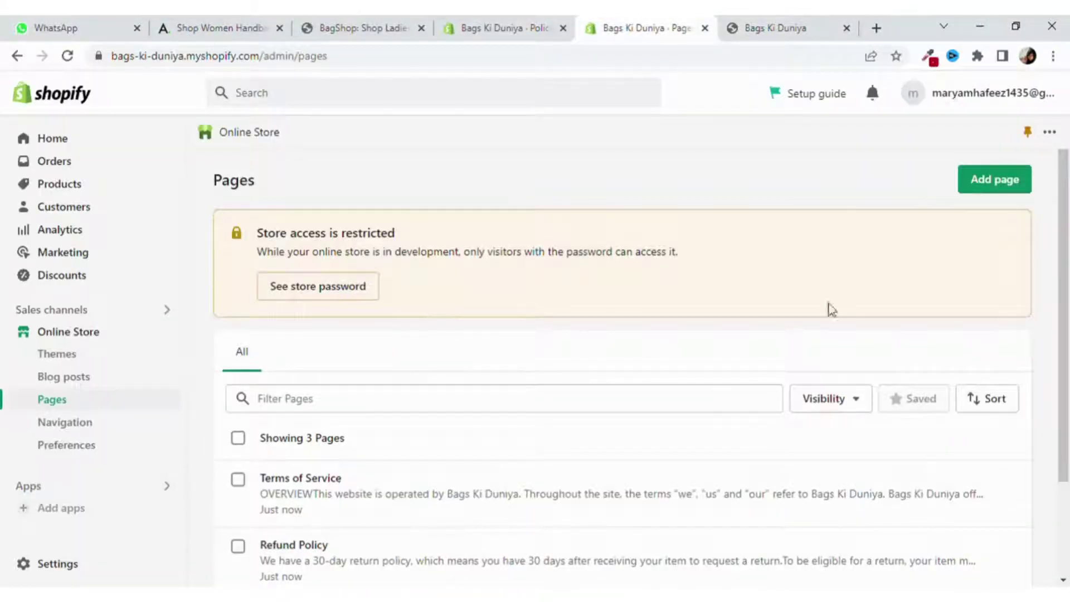
click(992, 179)
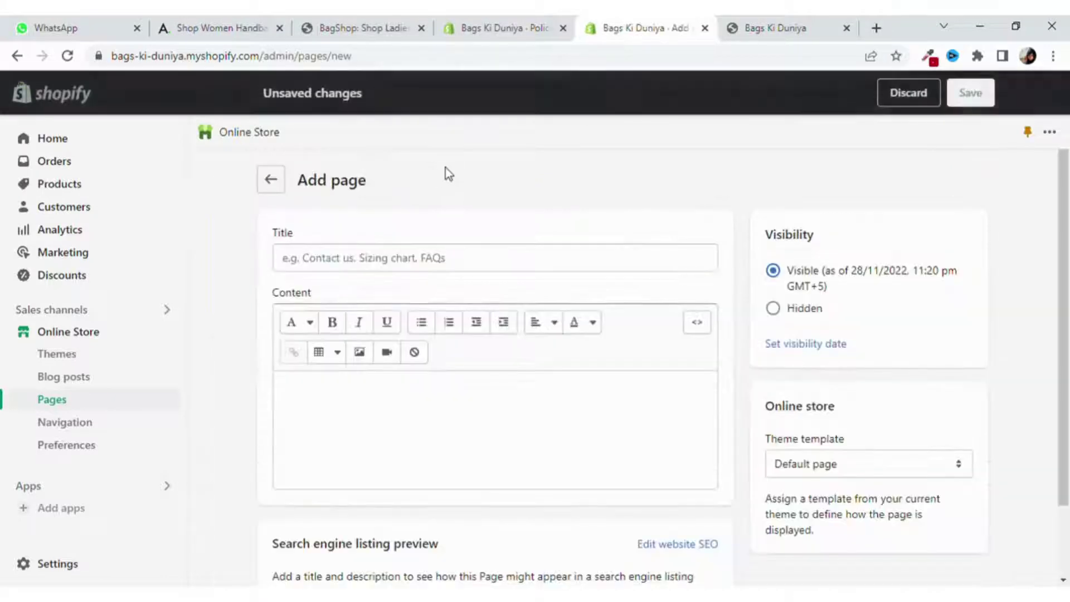
click(448, 182)
key(ctrl+v)
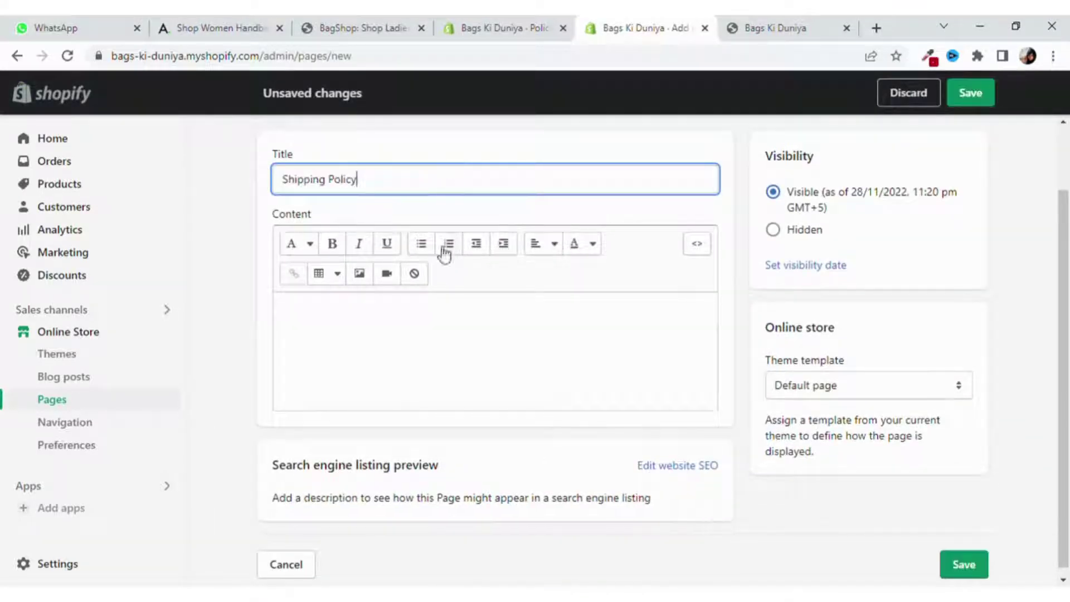
Select the full shipping policy text in the store's policy settings.
click(433, 305)
click(510, 25)
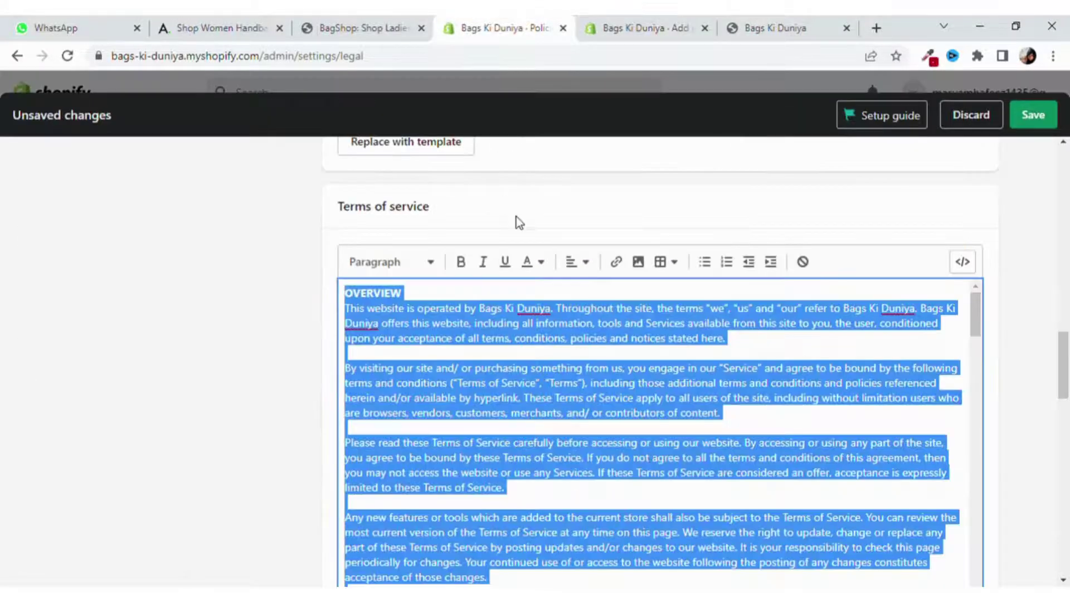
scroll(995, 313, down, 4)
scroll(998, 324, down, 6)
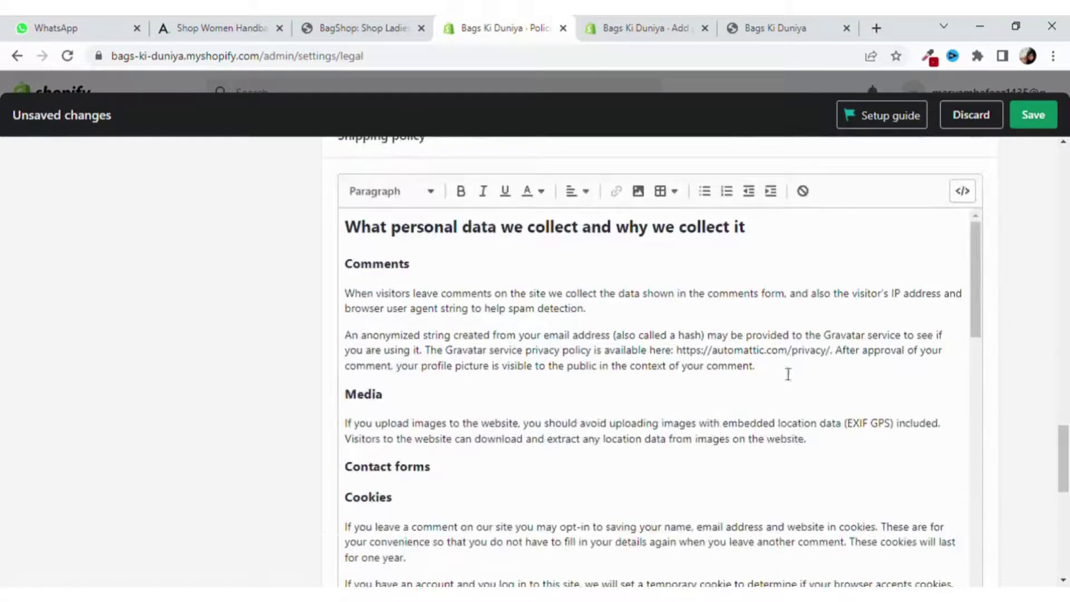
click(711, 368)
key(ctrl+a)
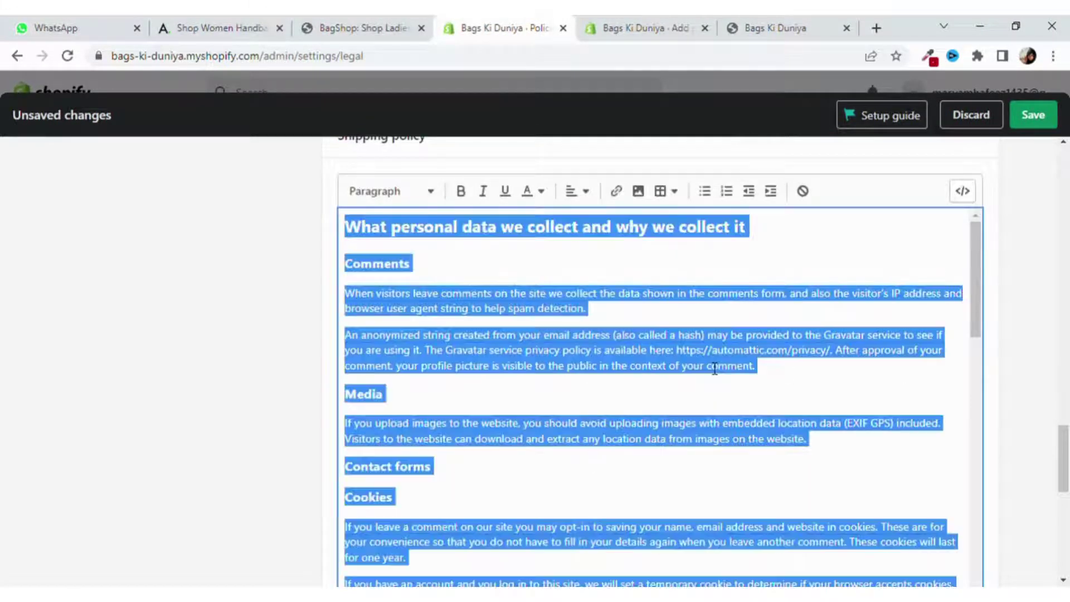
Paste the shipping policy text into the page content and save the Shipping Policy page.
click(613, 28)
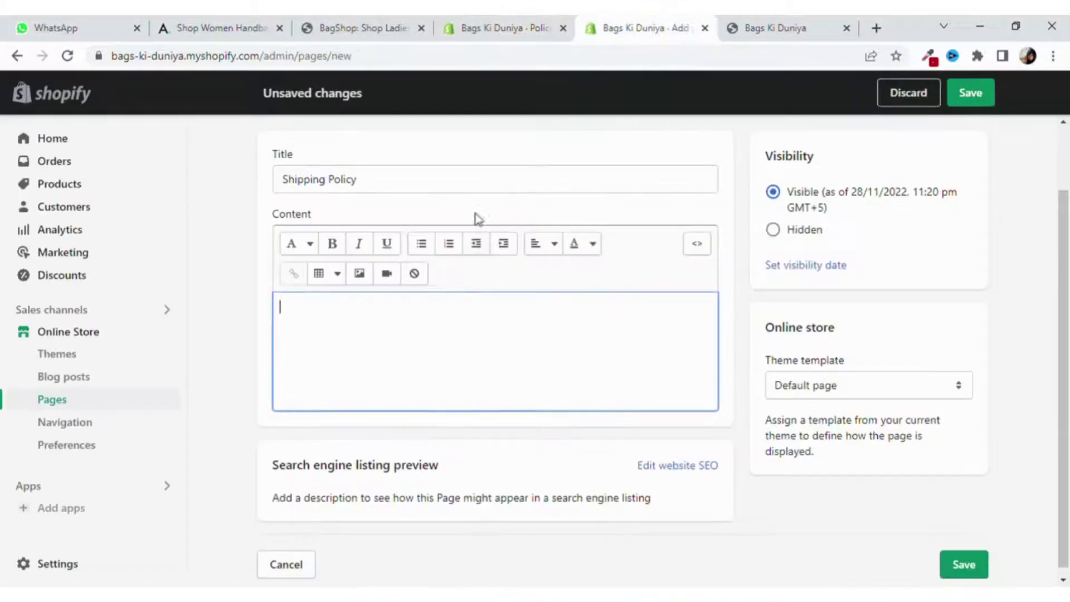
key(ctrl+v)
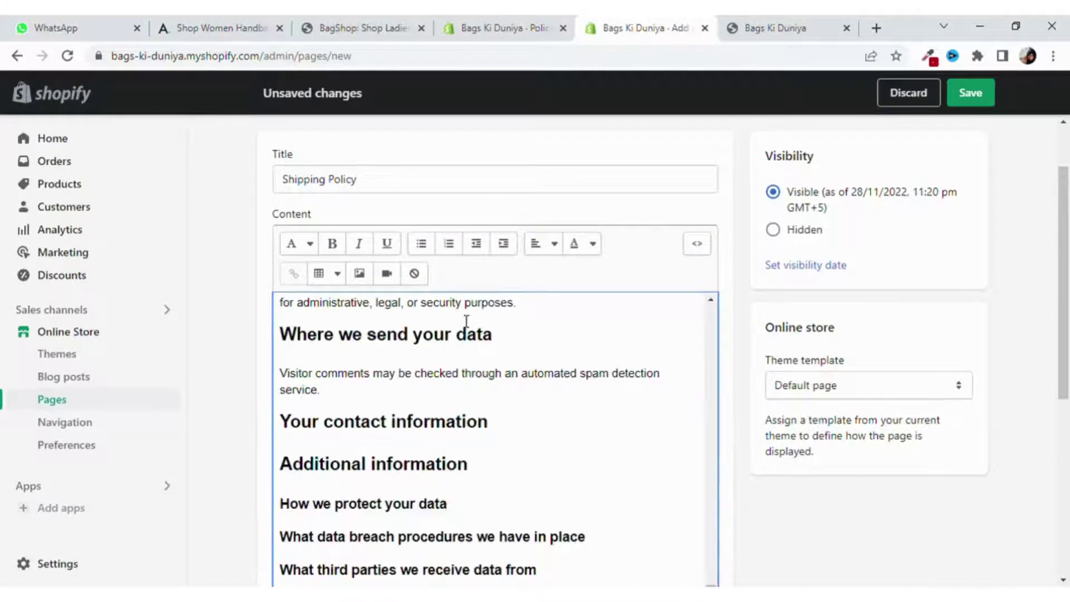
scroll(466, 322, down, 8)
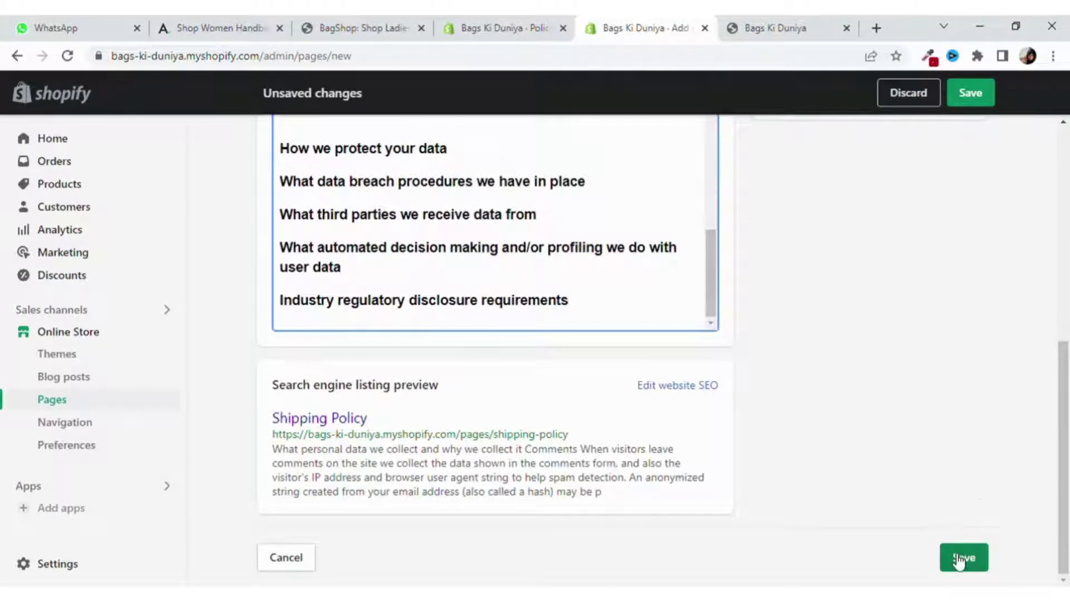
click(986, 88)
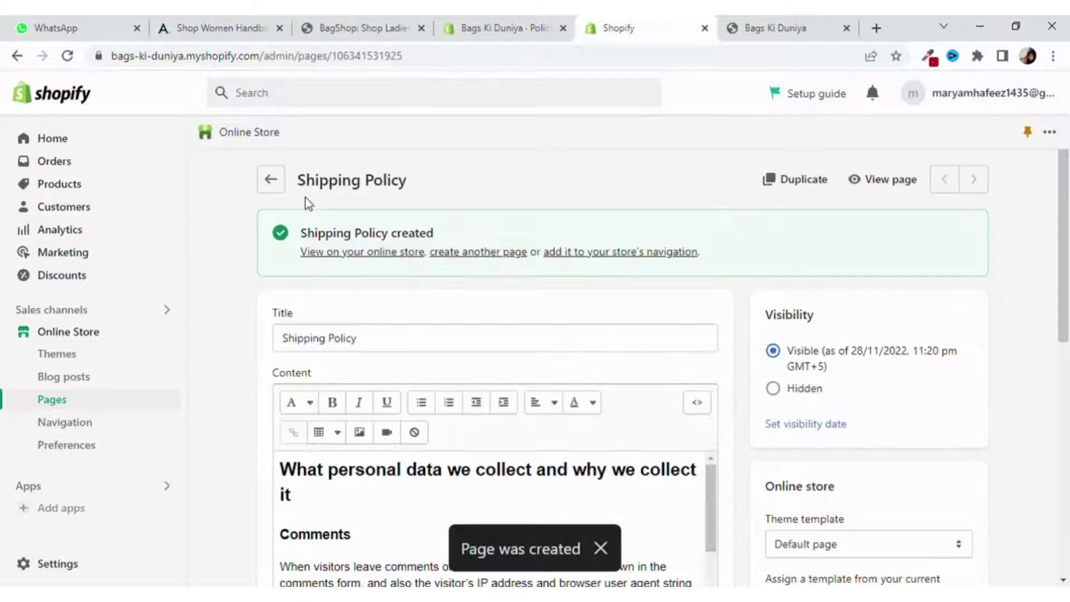
Return to the four-page list and select Contact Us in the storefront footer as the next page.
click(277, 185)
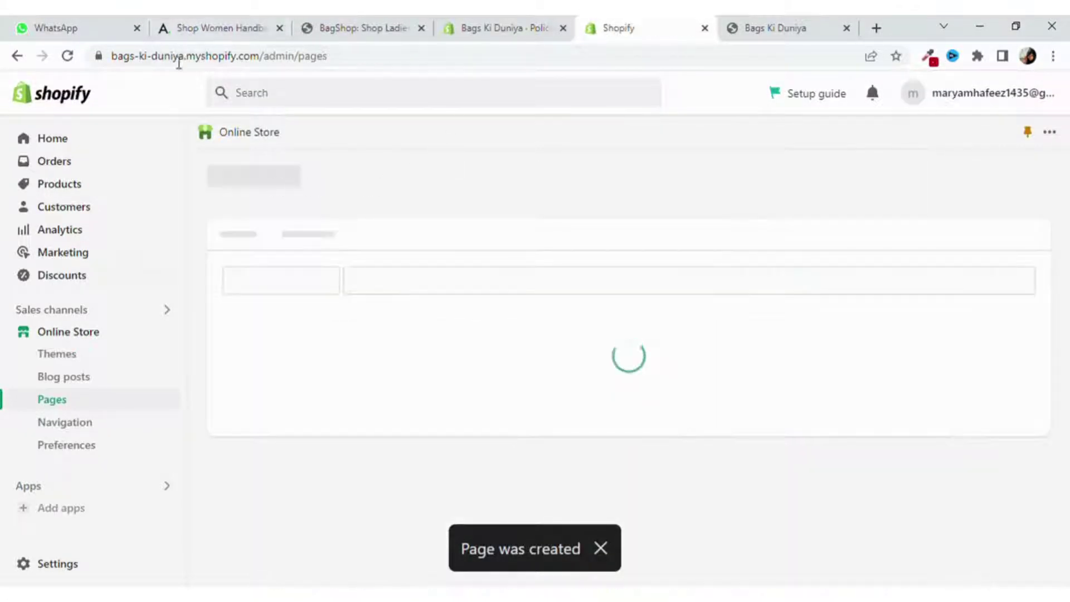
scroll(315, 432, down, 3)
scroll(310, 432, down, 1)
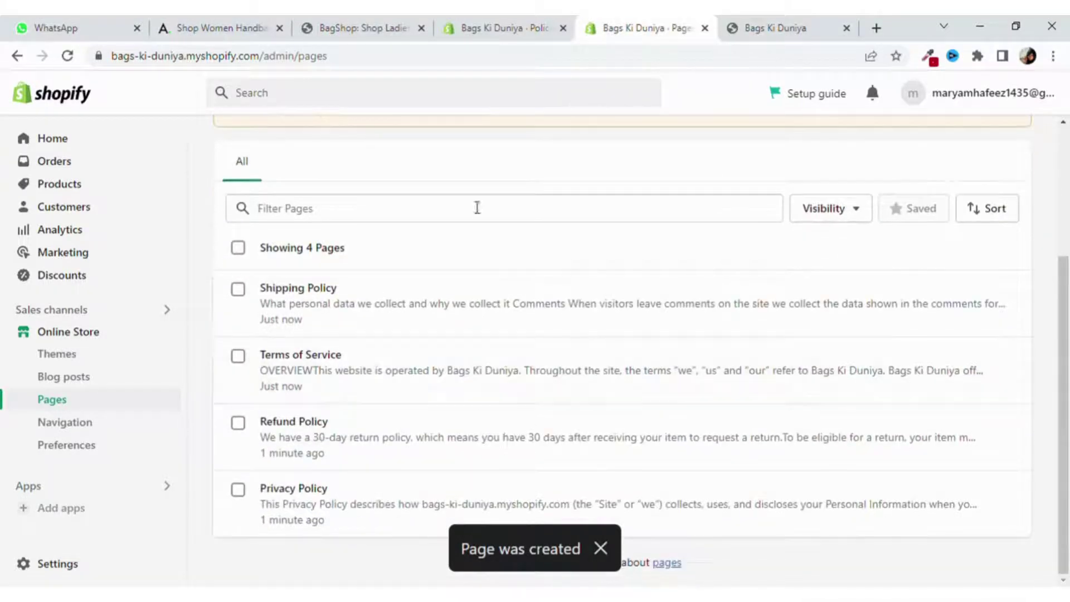
scroll(669, 212, up, 2)
click(763, 29)
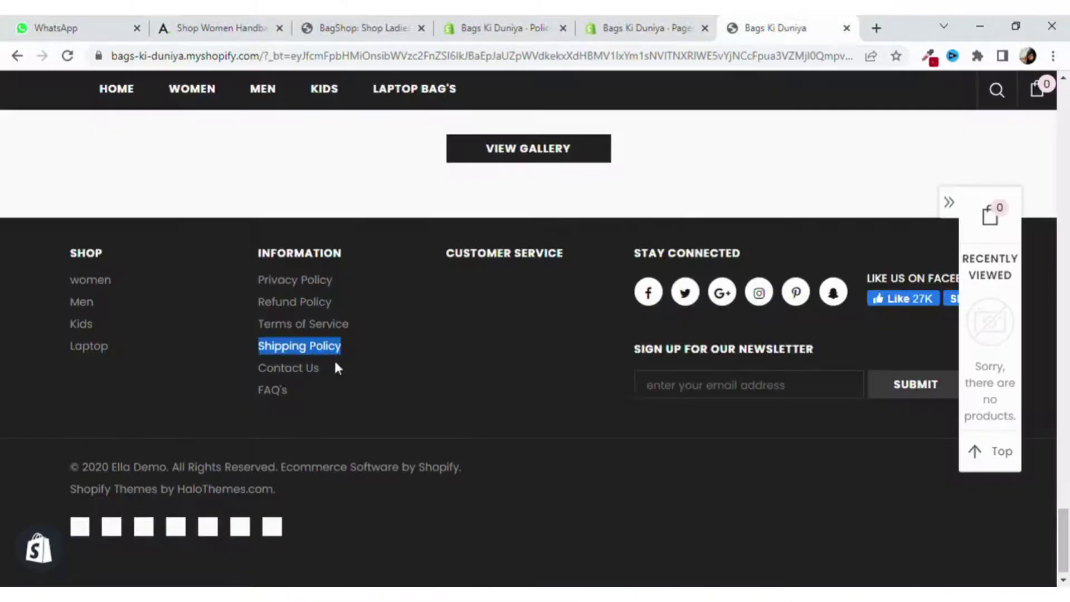
drag(323, 368, 266, 372)
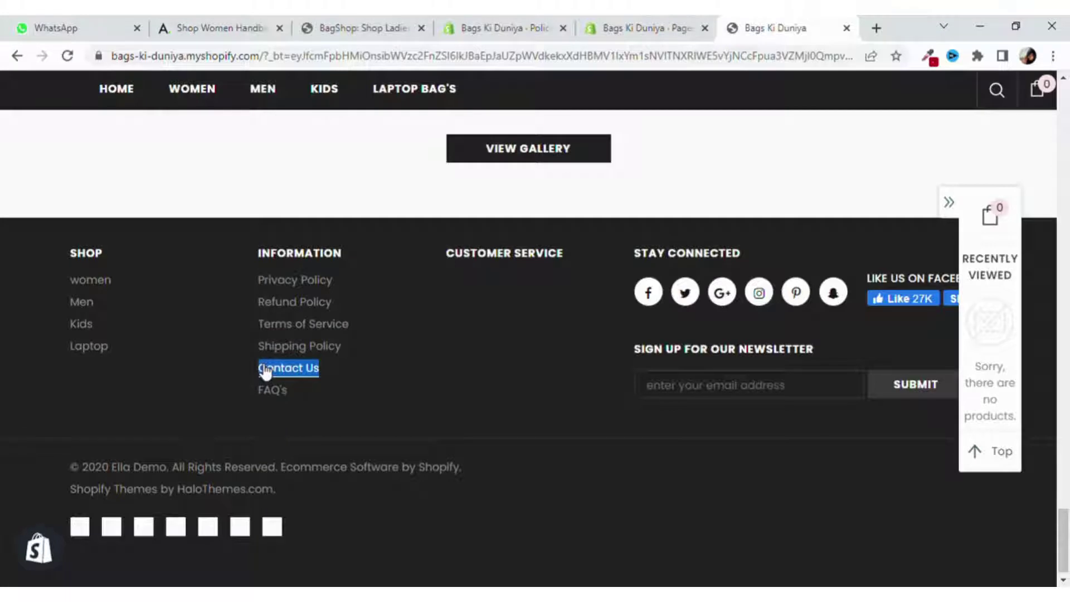
click(641, 28)
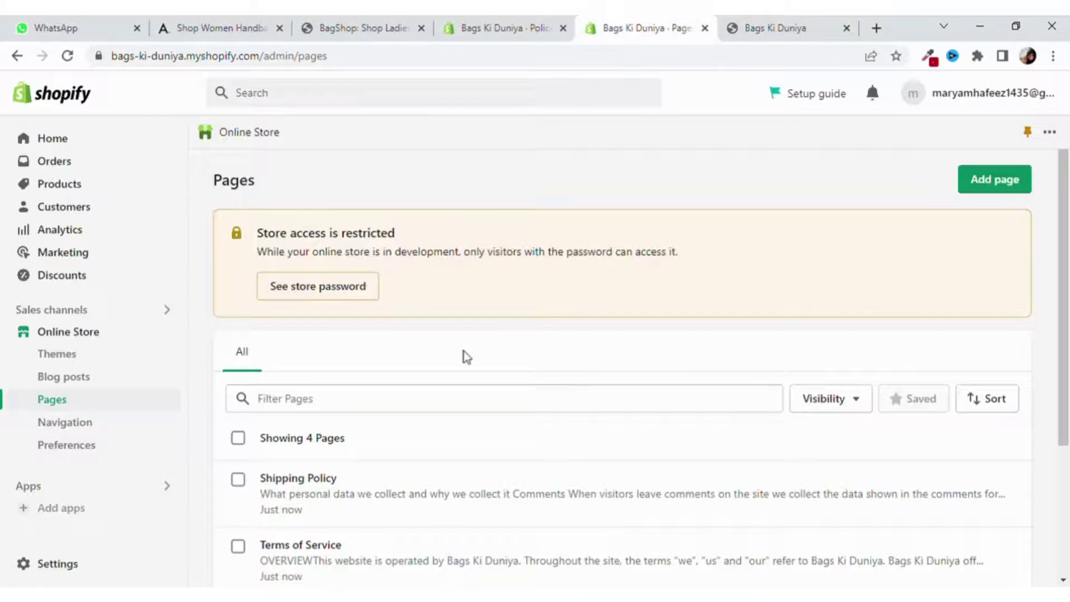
Start a new store page titled 'Contact Us'.
click(1000, 180)
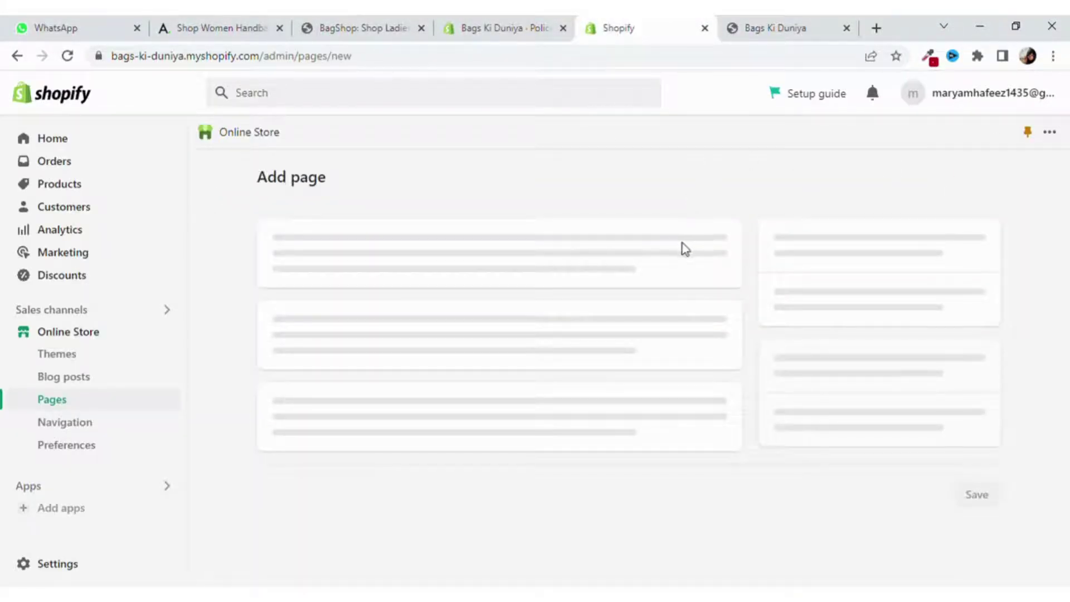
click(457, 267)
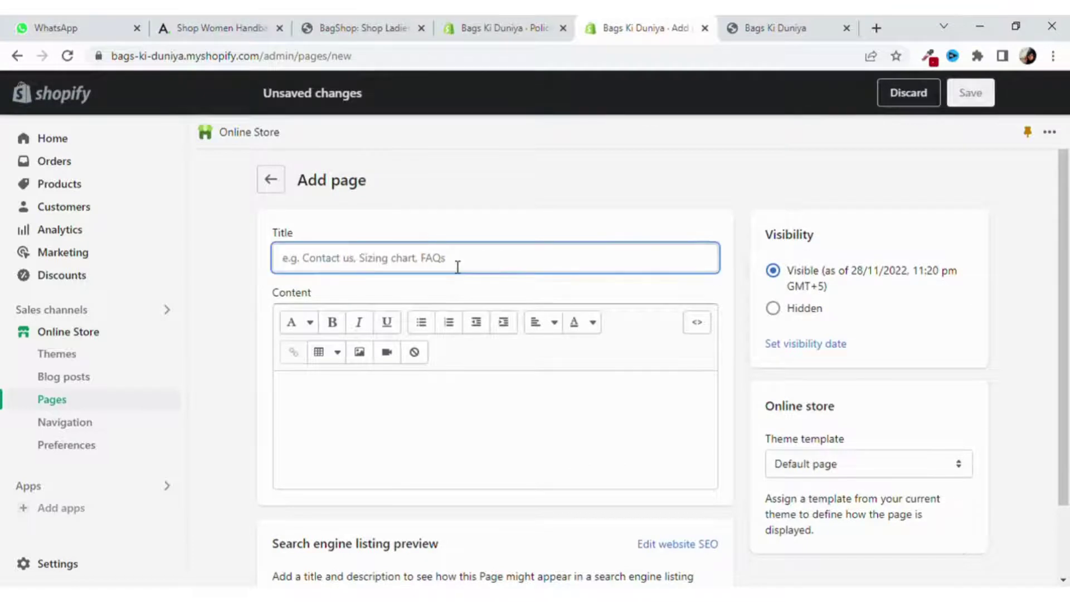
text(Contact Us)
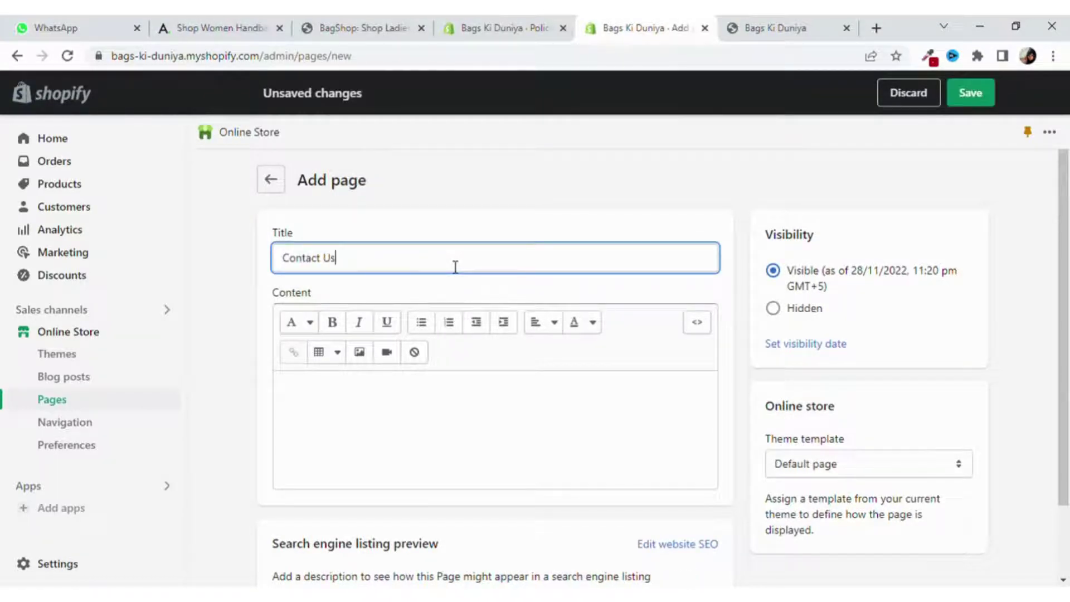
click(437, 396)
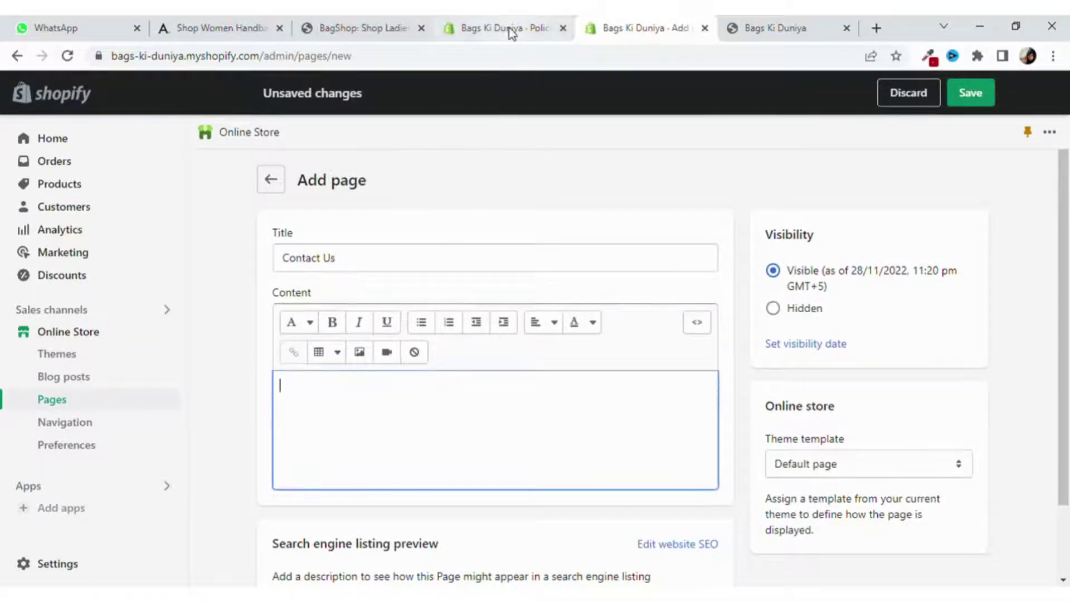
Copy the store contact details from the policy settings into the page content and save it.
click(498, 28)
scroll(960, 390, down, 10)
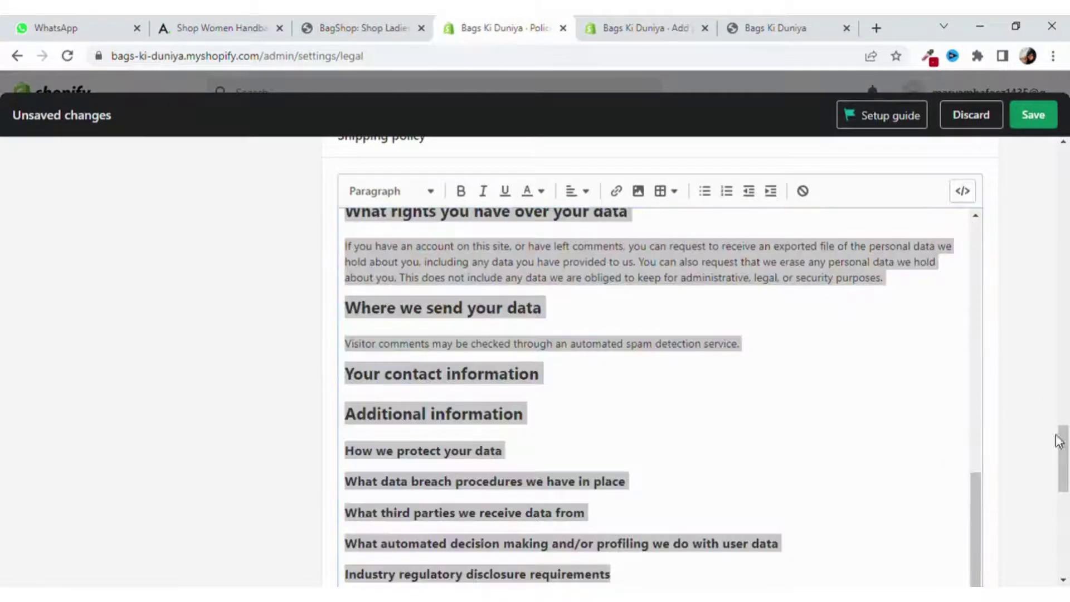
drag(1062, 446, 1066, 563)
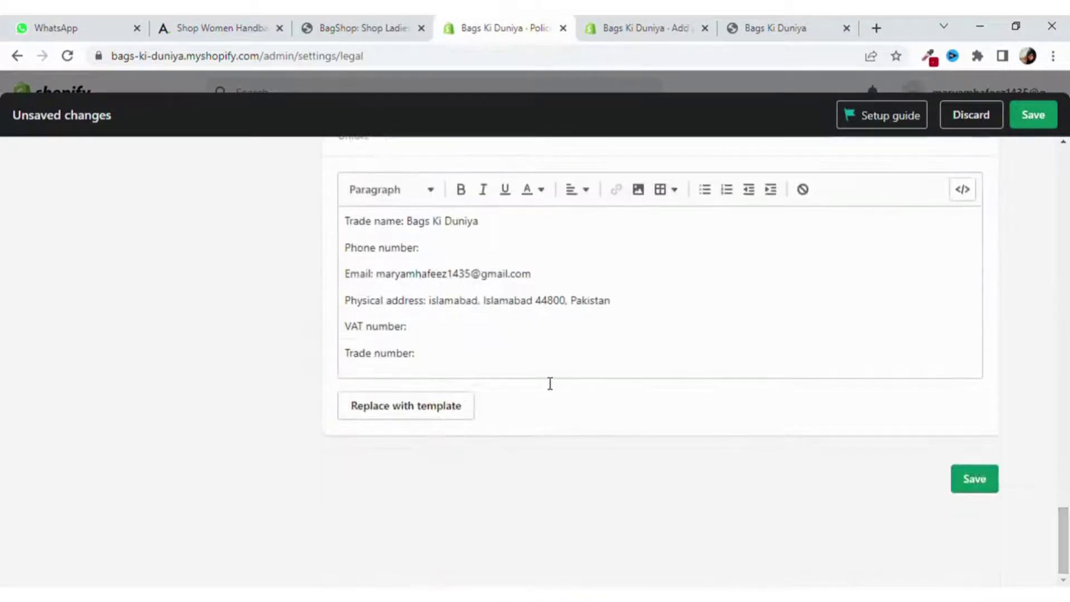
drag(613, 301, 370, 234)
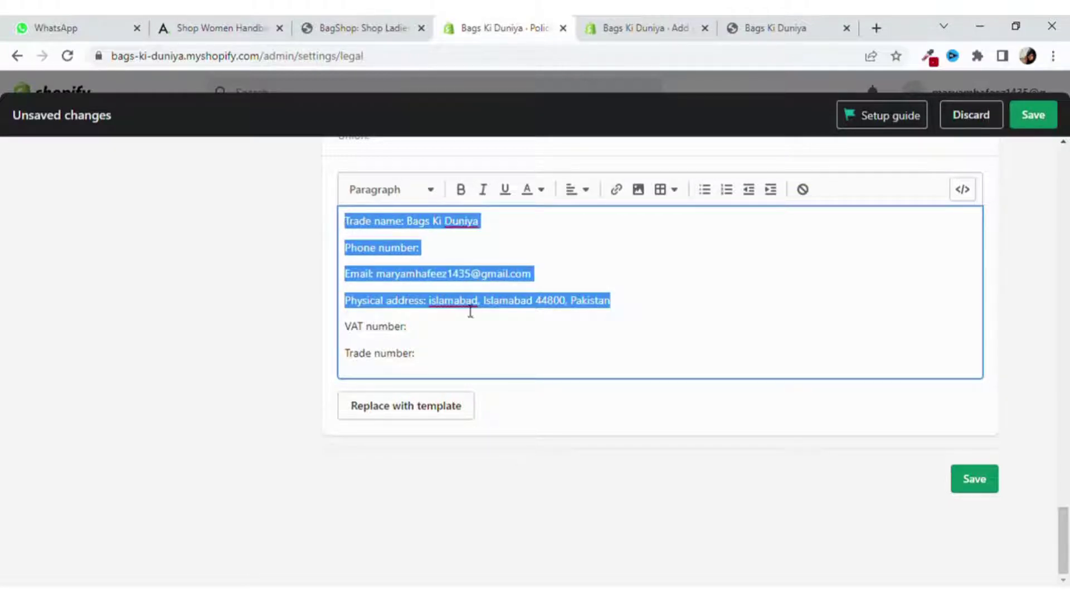
click(587, 23)
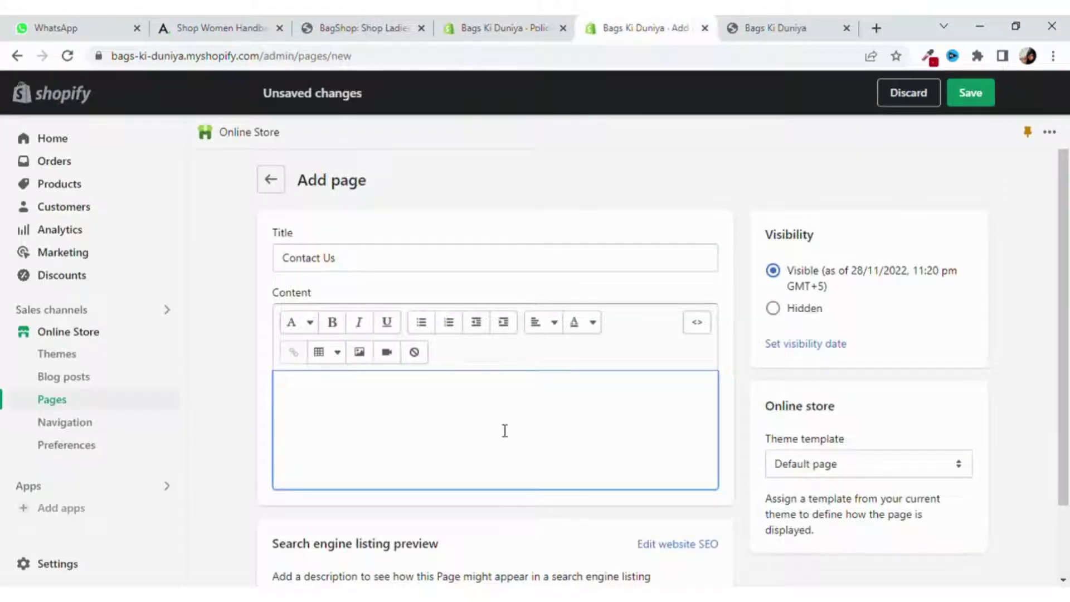
key(ctrl+v)
scroll(498, 427, down, 3)
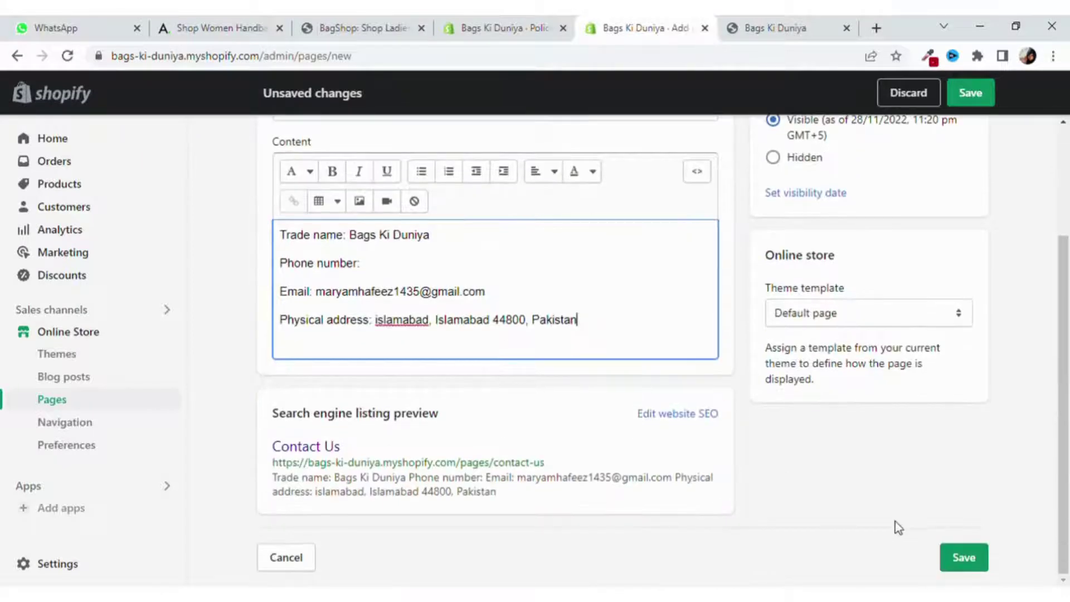
click(964, 559)
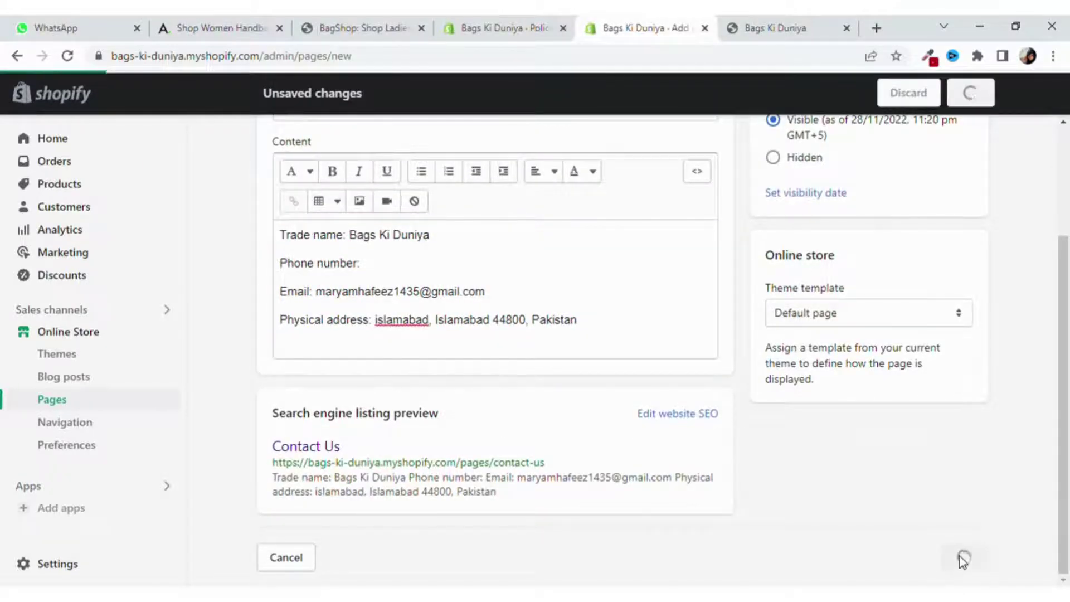
Check the storefront footer, then close the store policies tab.
click(741, 27)
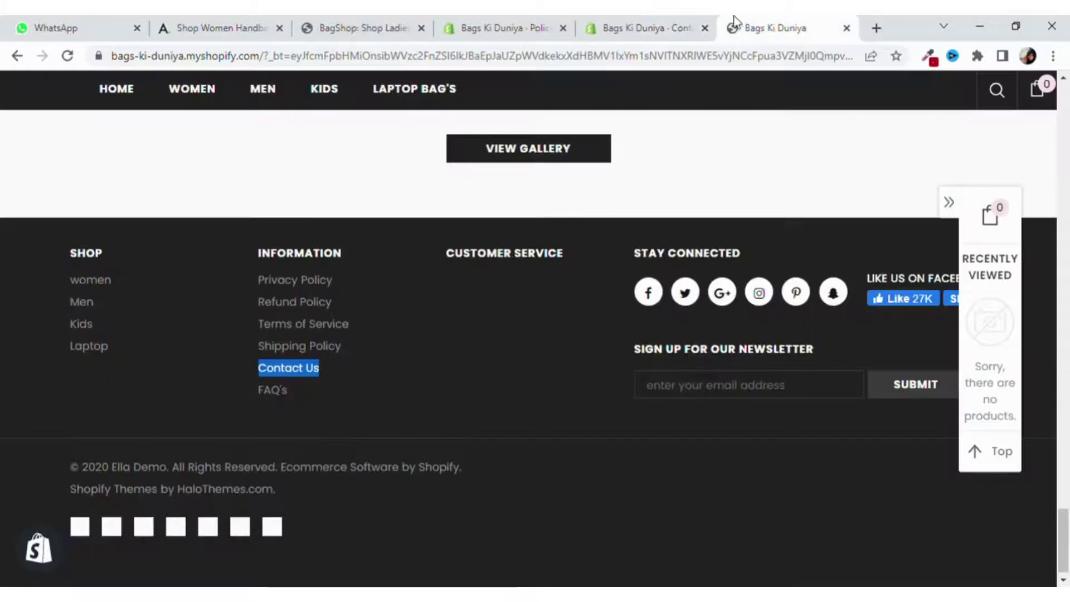
click(646, 27)
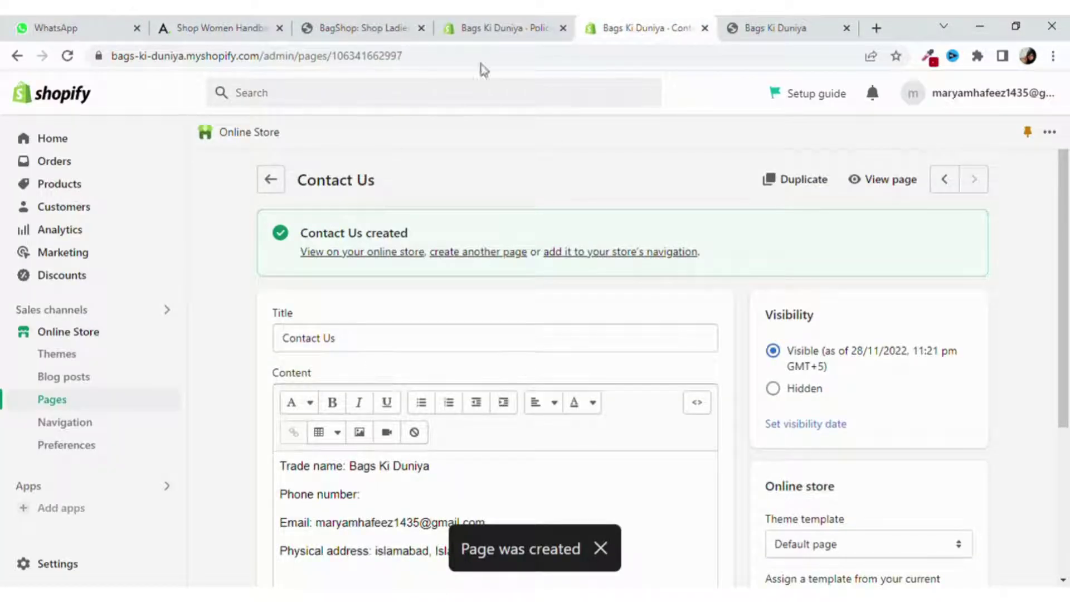
click(480, 33)
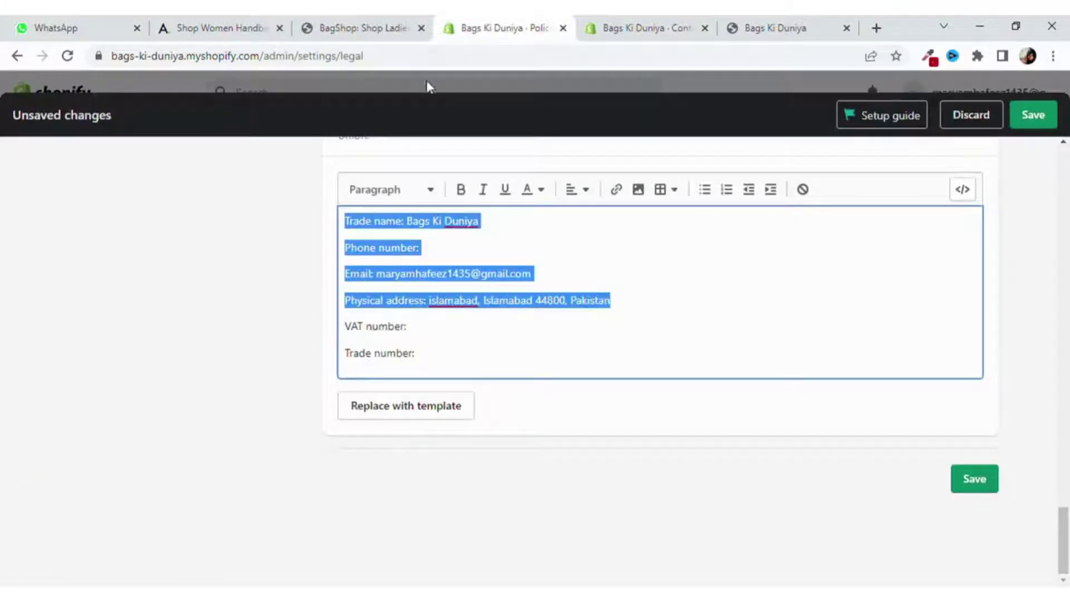
click(562, 27)
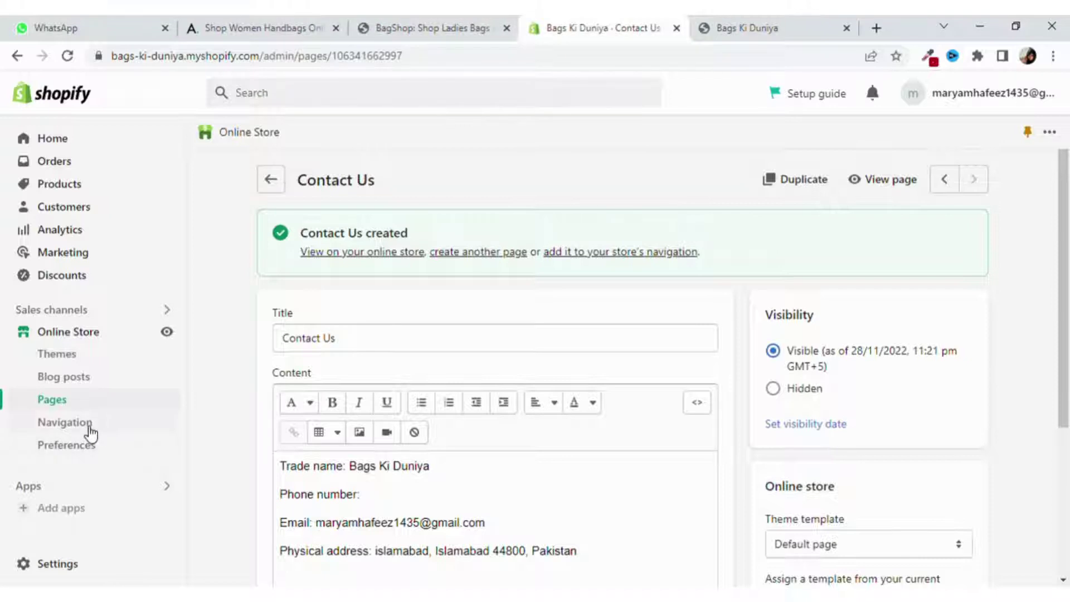
Open the Information footer menu from Online Store Navigation.
click(65, 423)
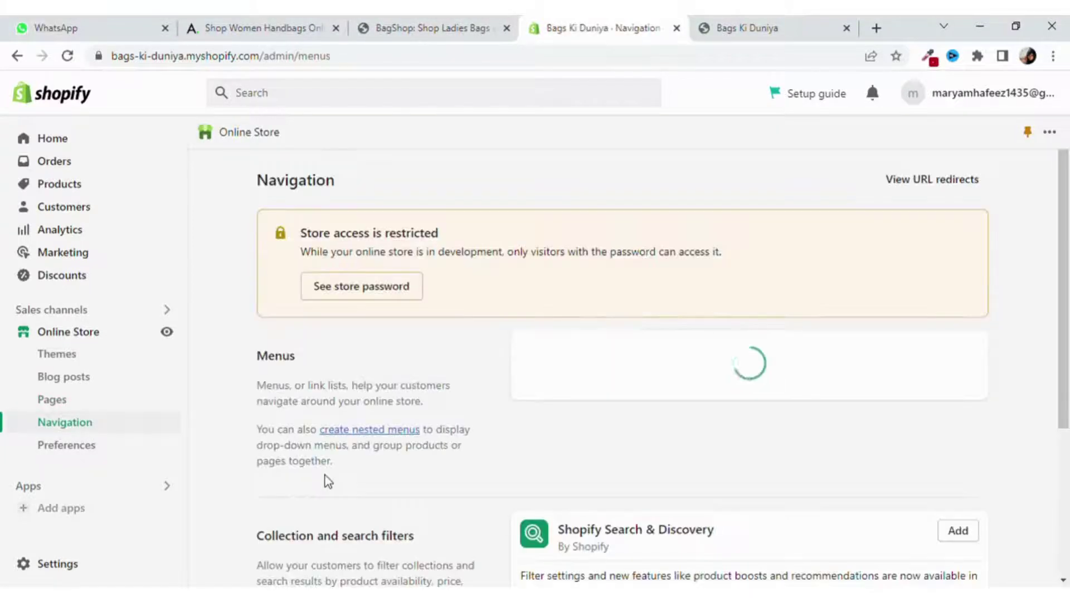
scroll(664, 465, down, 4)
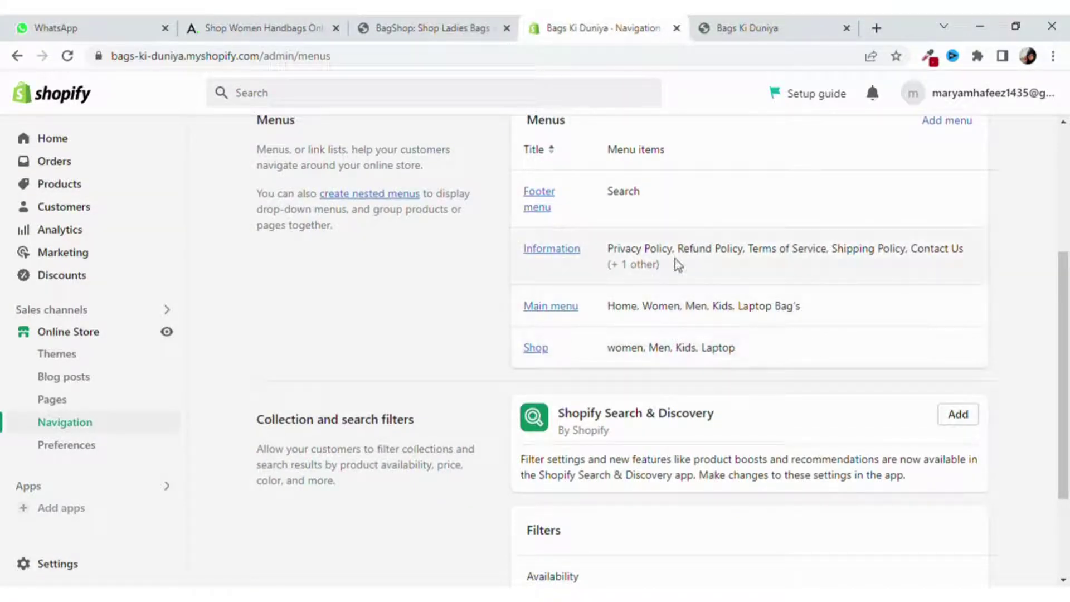
click(538, 252)
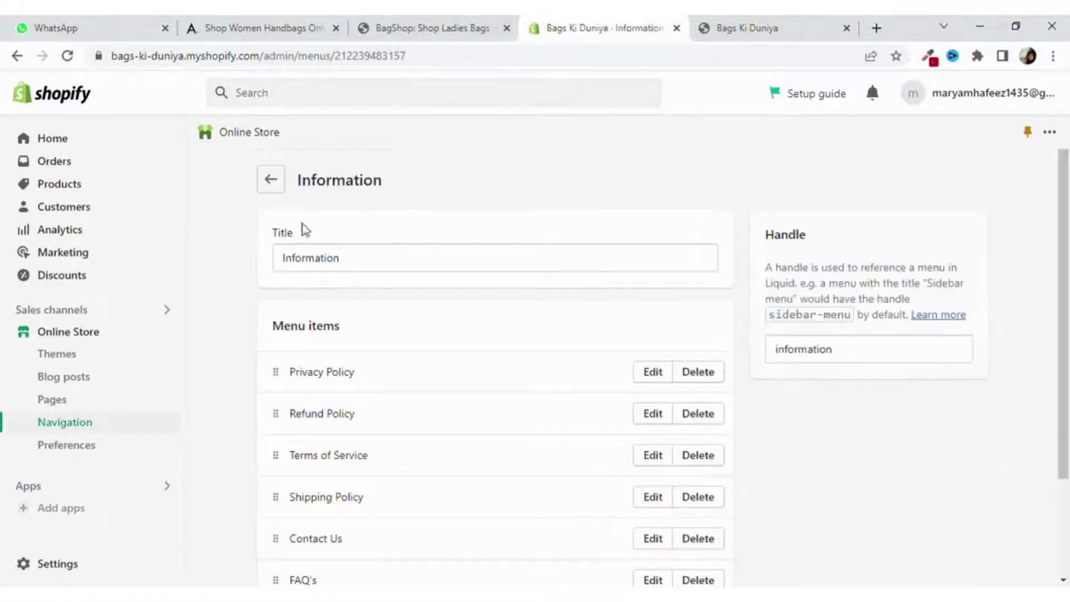
scroll(365, 334, down, 2)
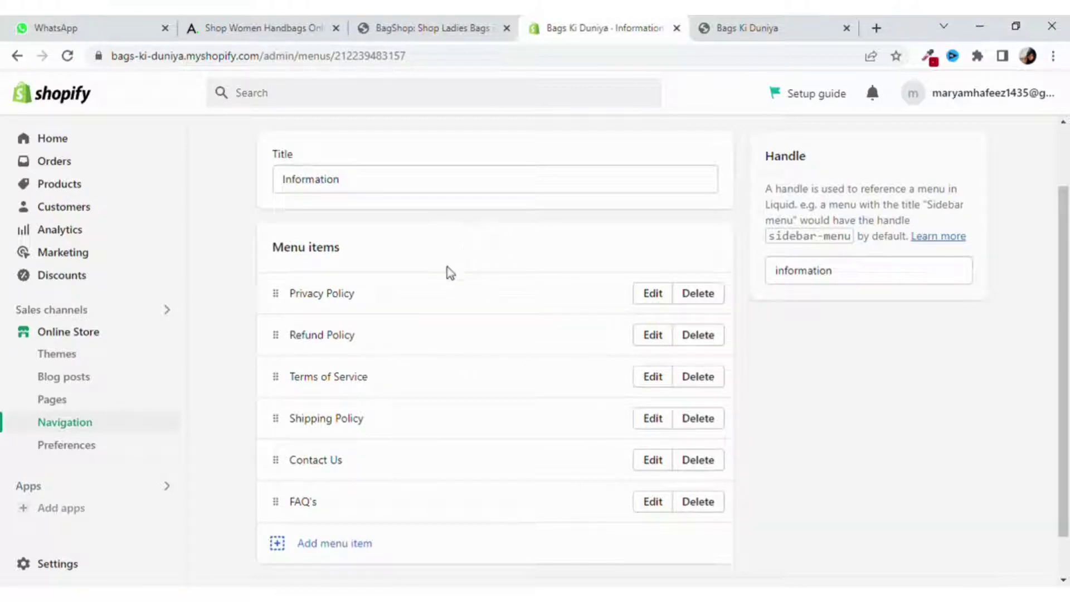
Link the Privacy Policy menu item to the Privacy Policy page and save the menu.
click(664, 298)
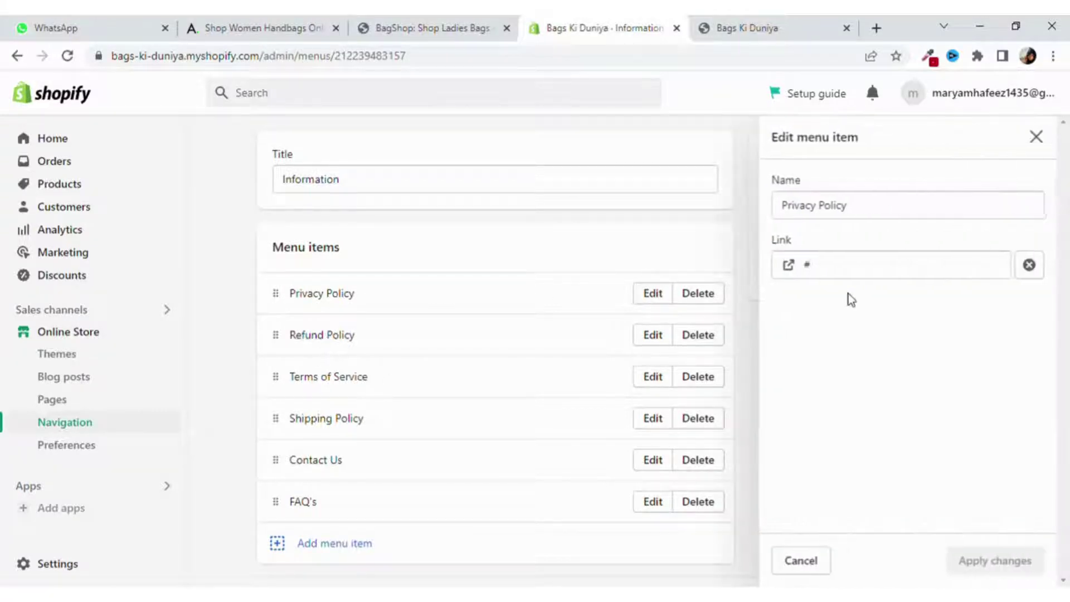
click(878, 273)
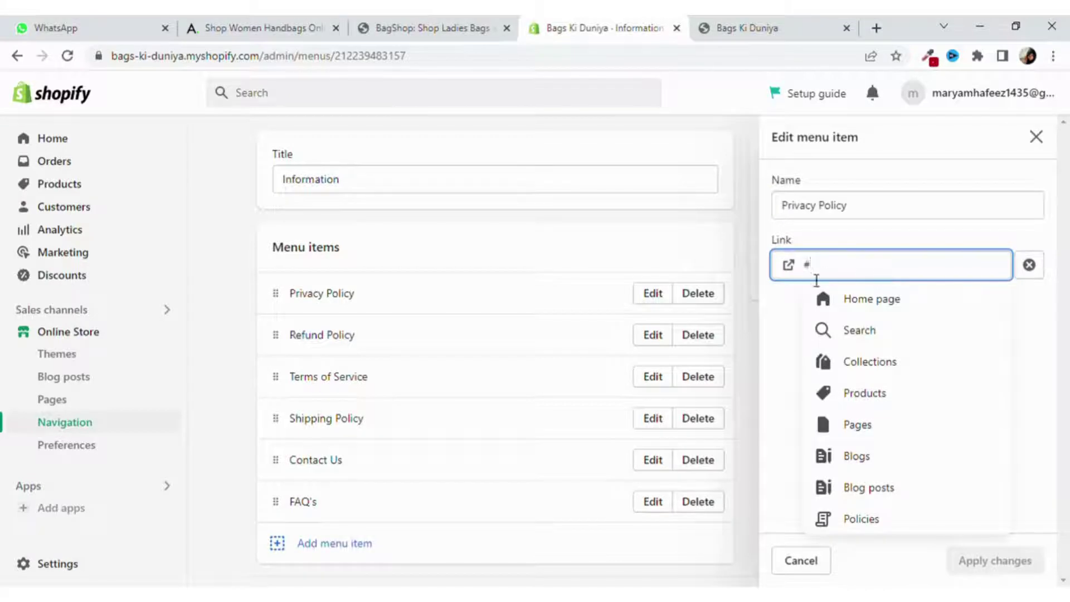
key(BackSpace)
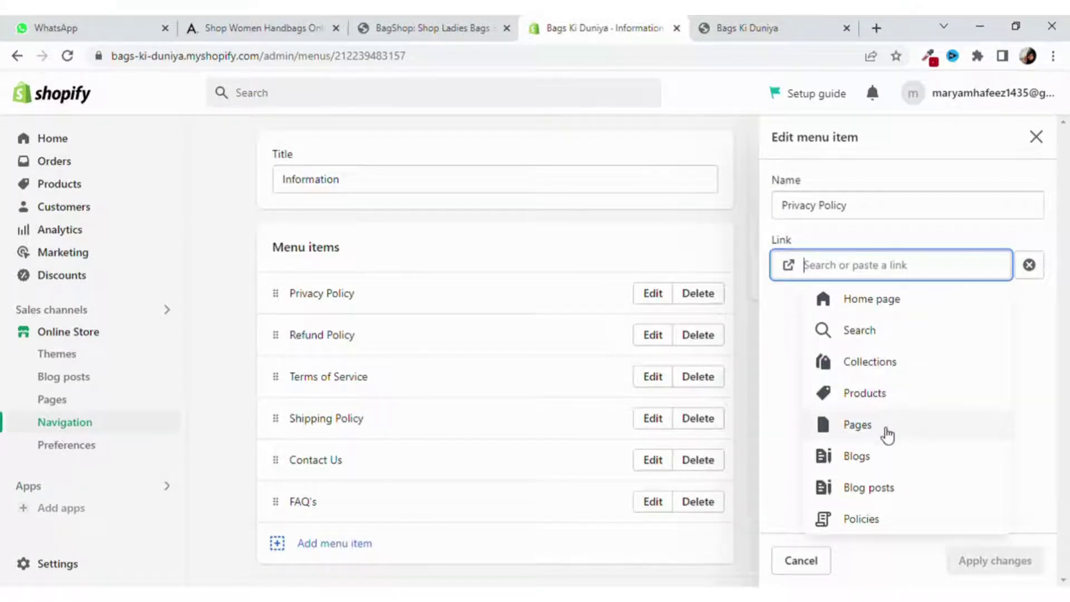
click(883, 432)
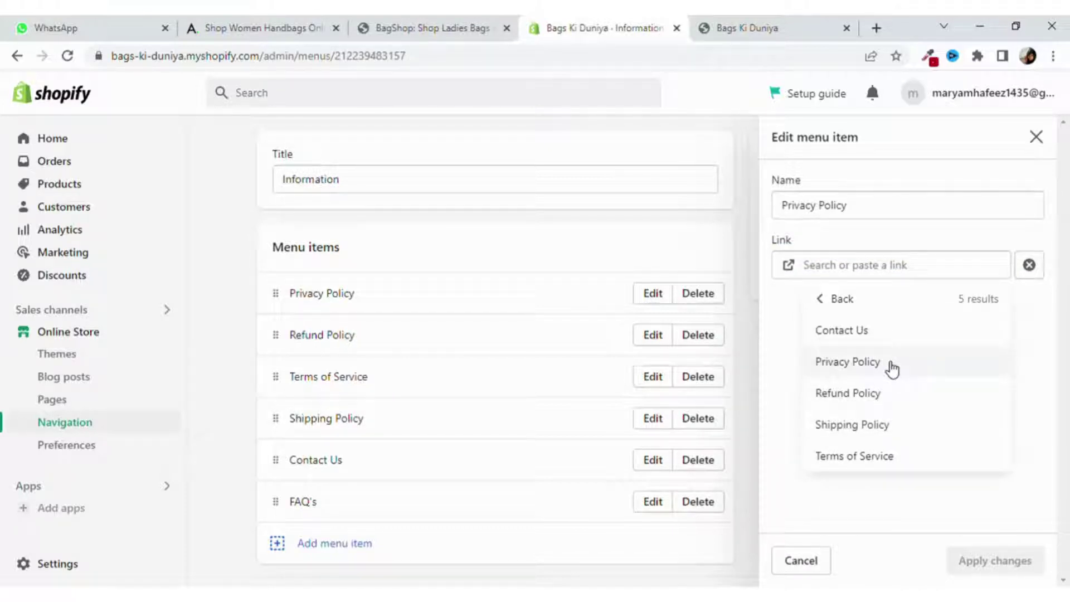
click(892, 368)
click(1023, 565)
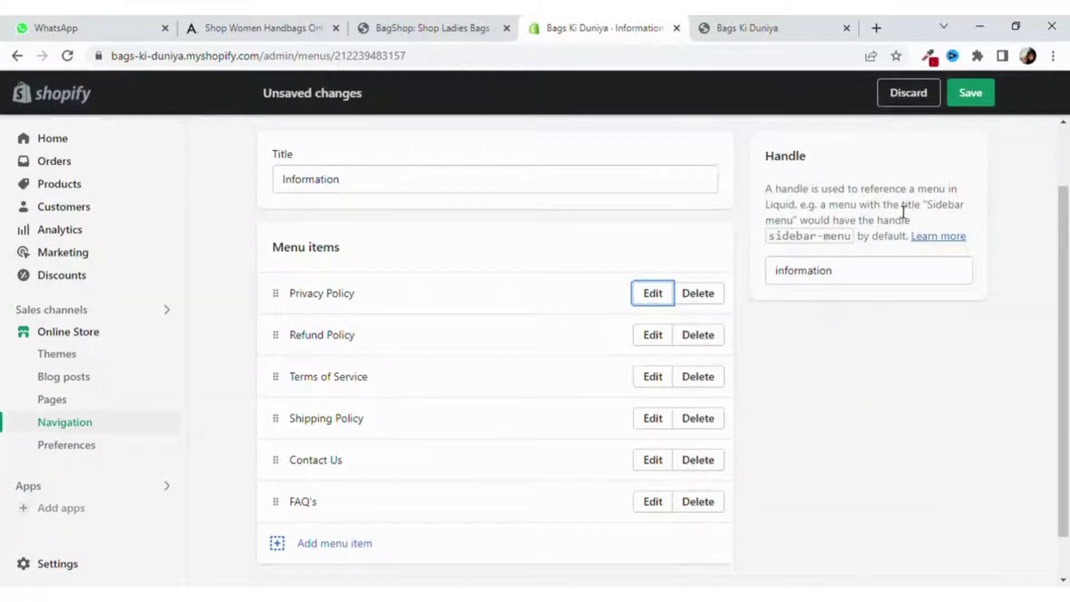
click(970, 93)
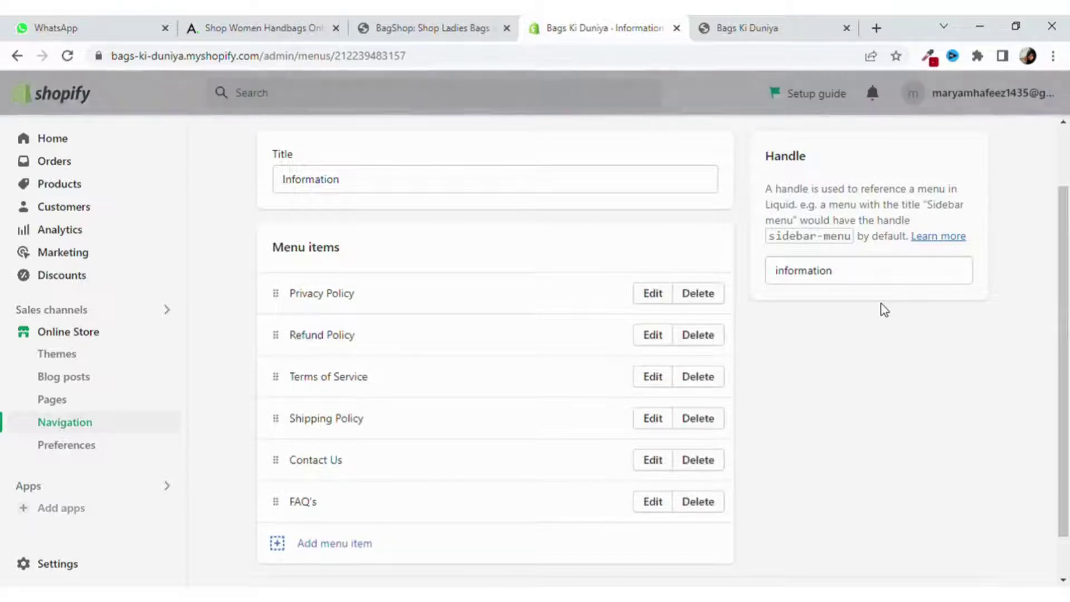
Link the Refund Policy menu item to the Refund Policy page.
click(653, 340)
click(853, 275)
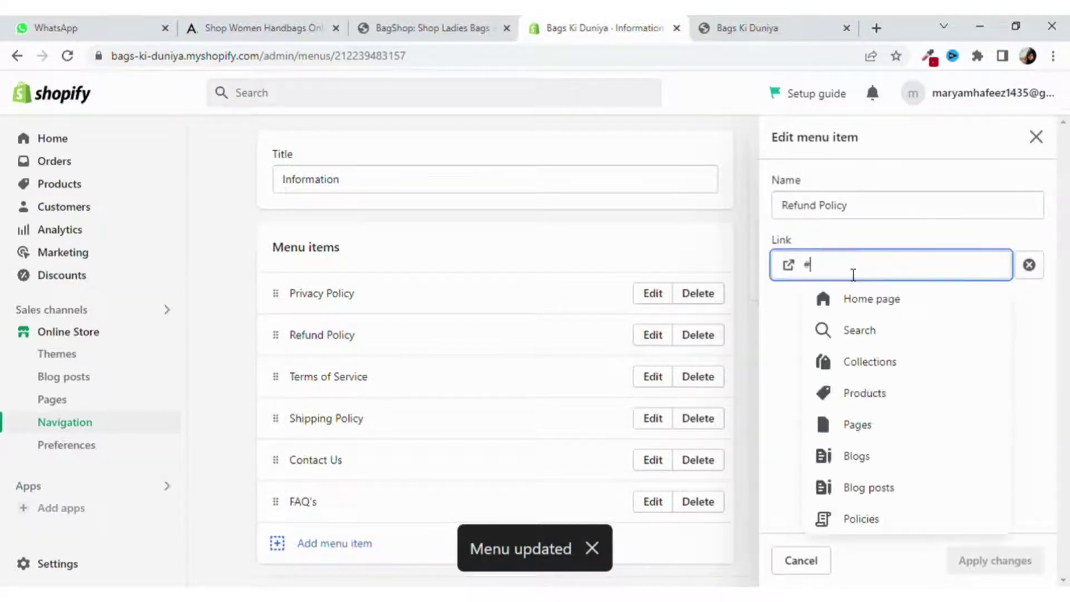
key(BackSpace)
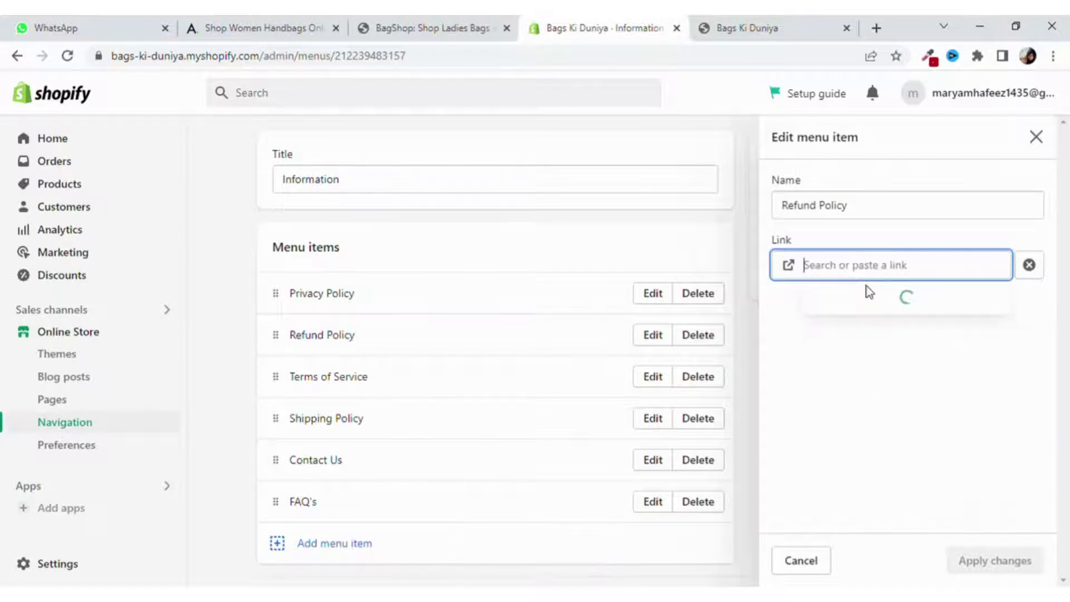
click(890, 427)
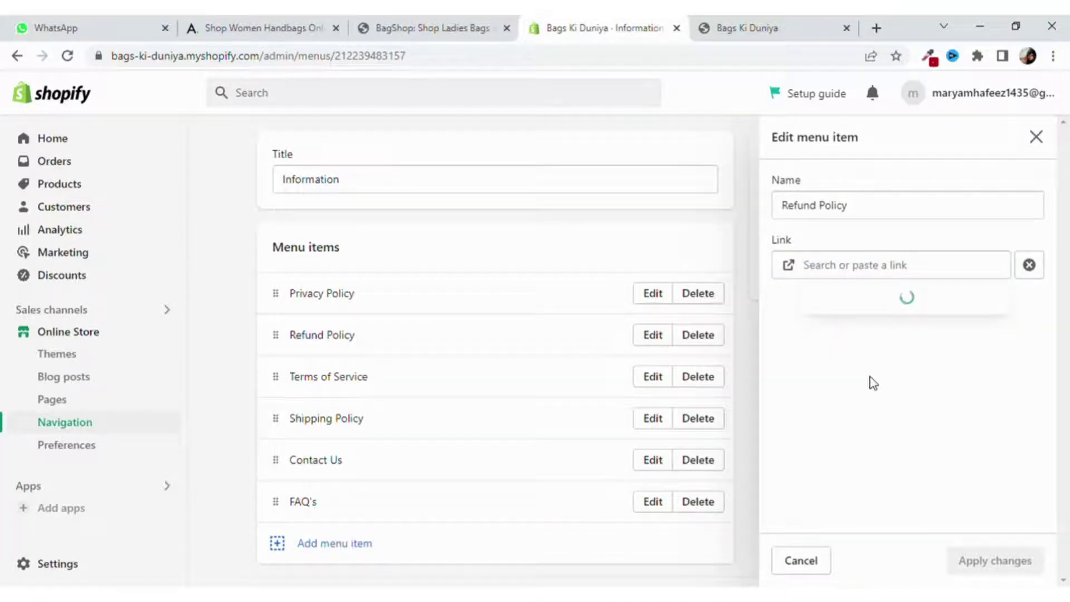
click(888, 409)
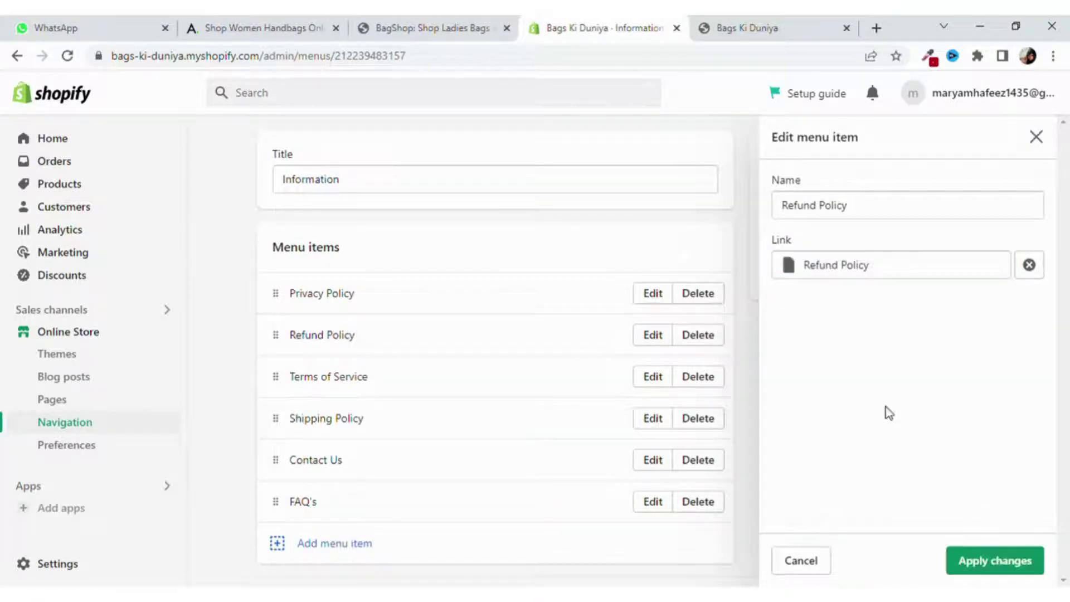
click(1015, 560)
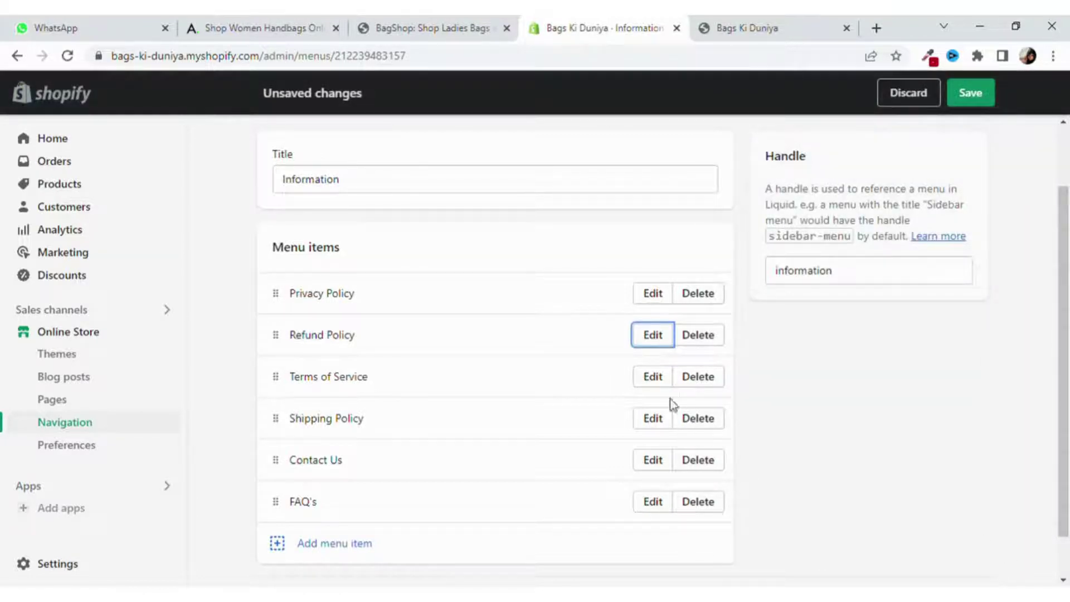
click(663, 384)
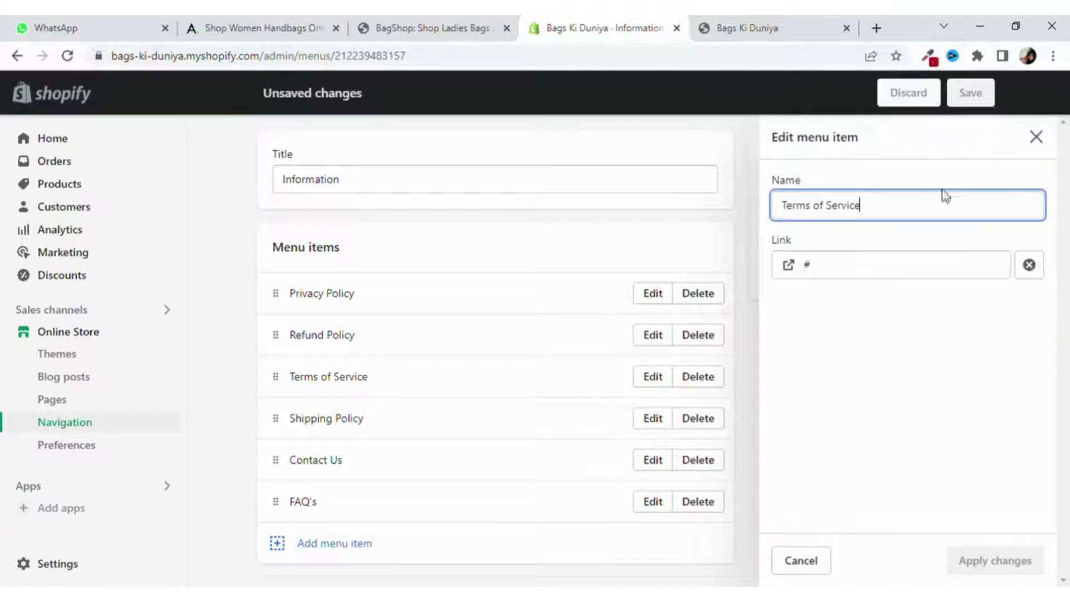
Link the Terms of Service menu item to the Terms of Service page.
click(868, 268)
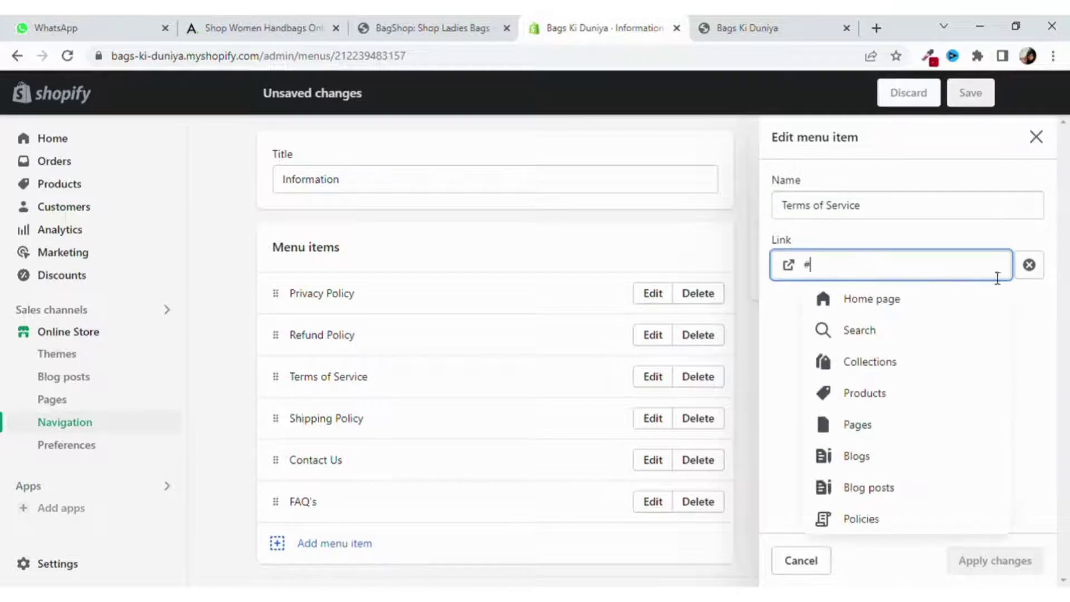
click(891, 429)
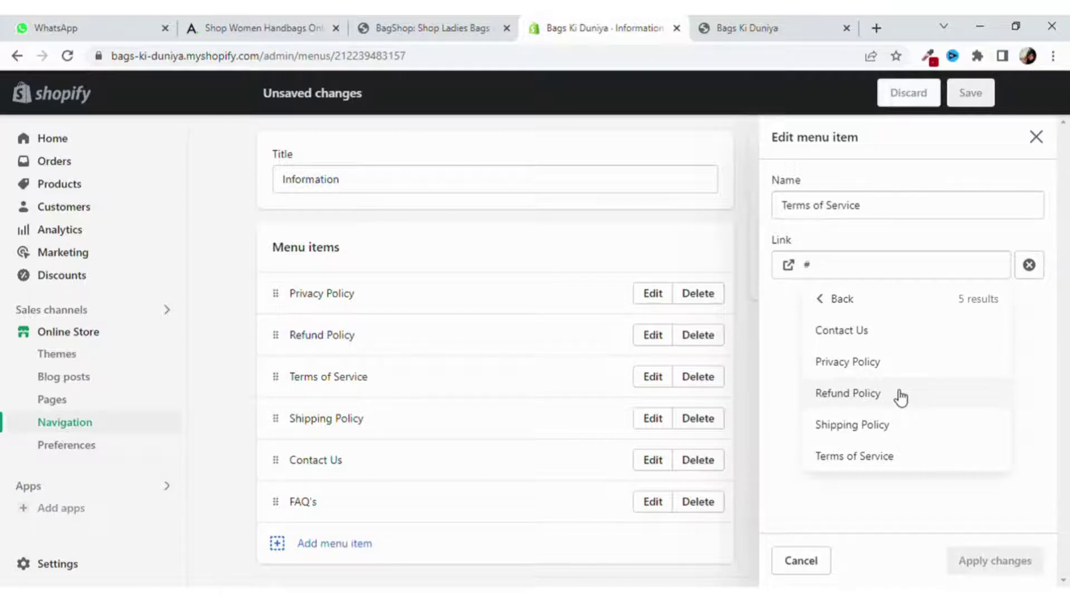
click(892, 456)
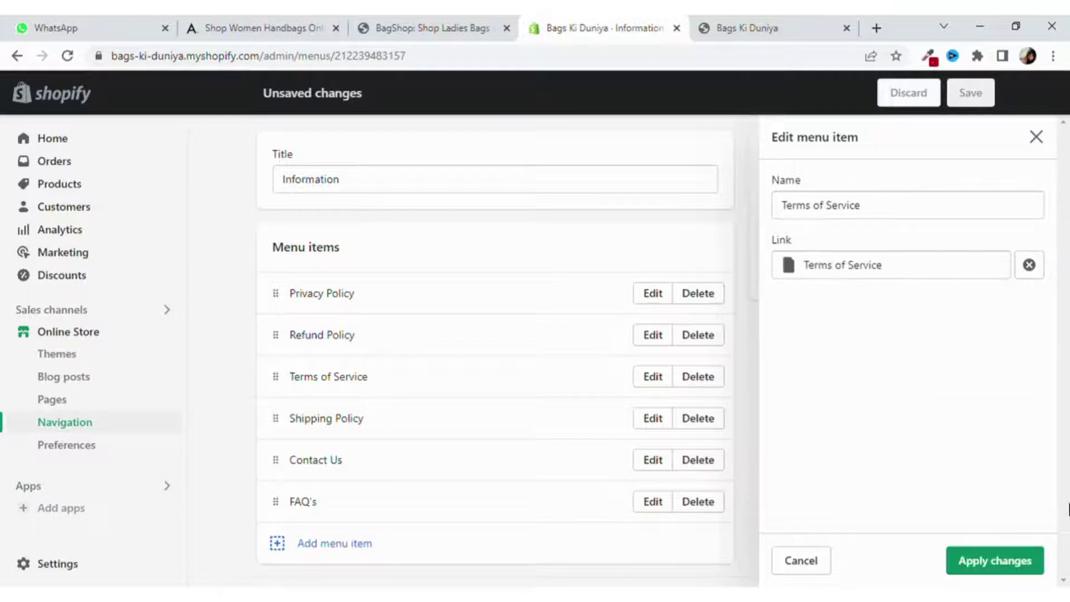
click(1020, 559)
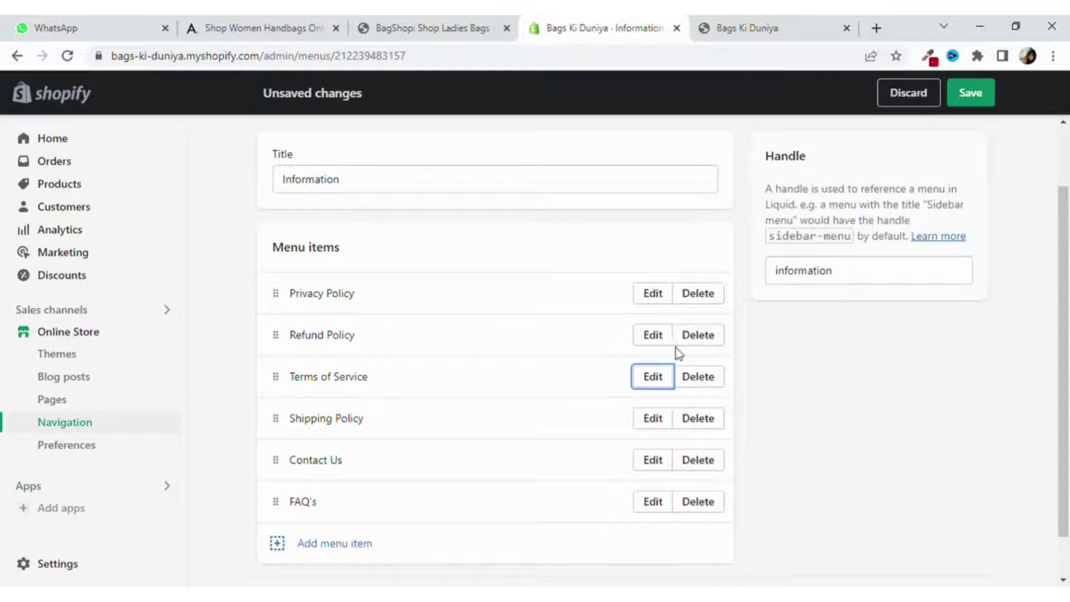
Link the Shipping Policy menu item to the Shipping Policy page and save the menu.
click(656, 335)
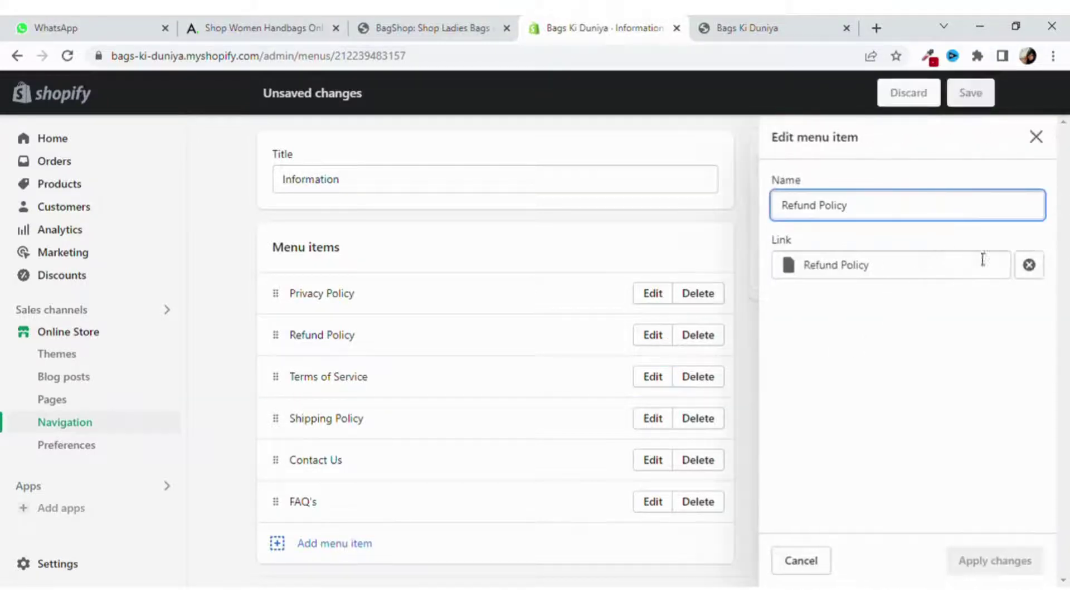
click(1036, 138)
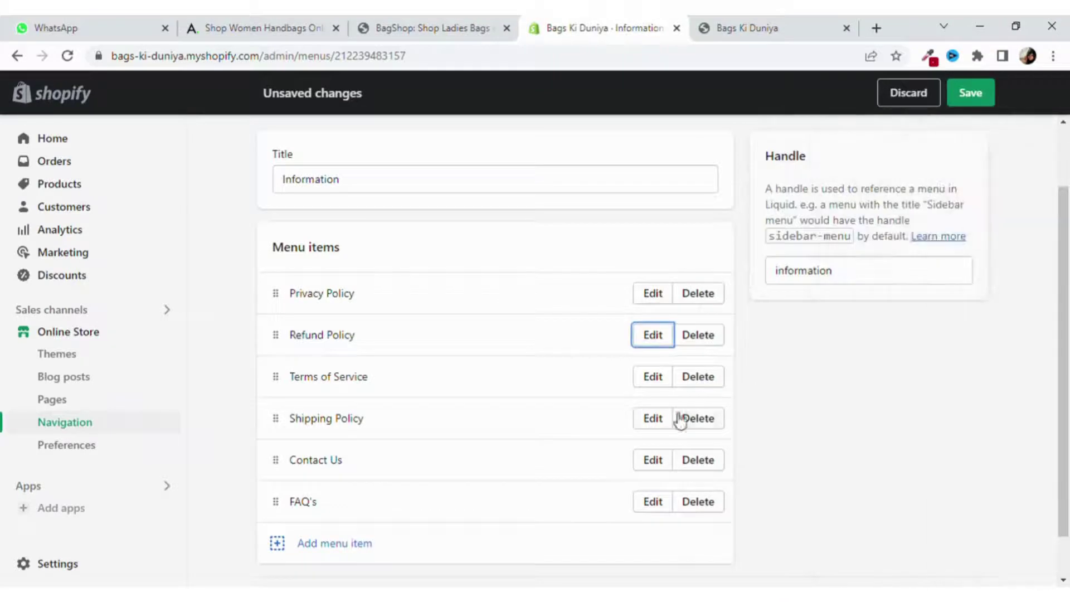
click(651, 419)
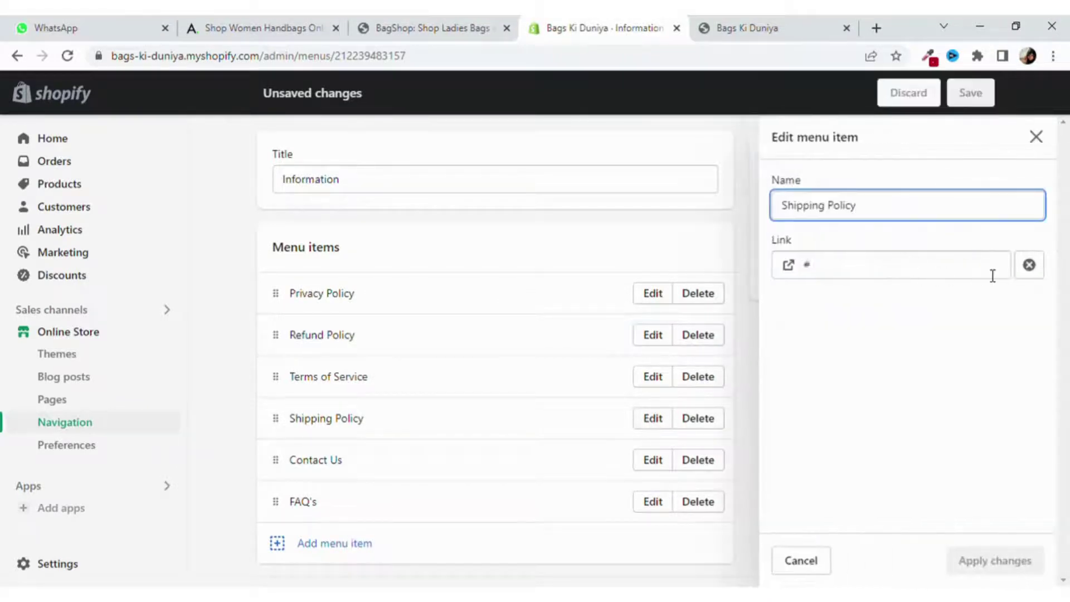
click(1030, 266)
click(949, 274)
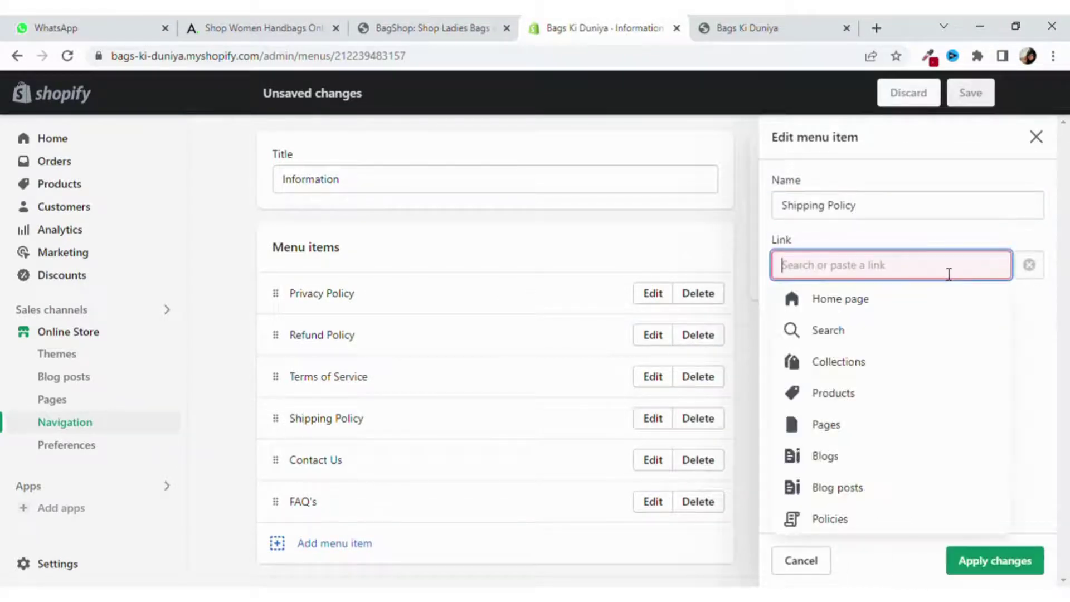
click(869, 424)
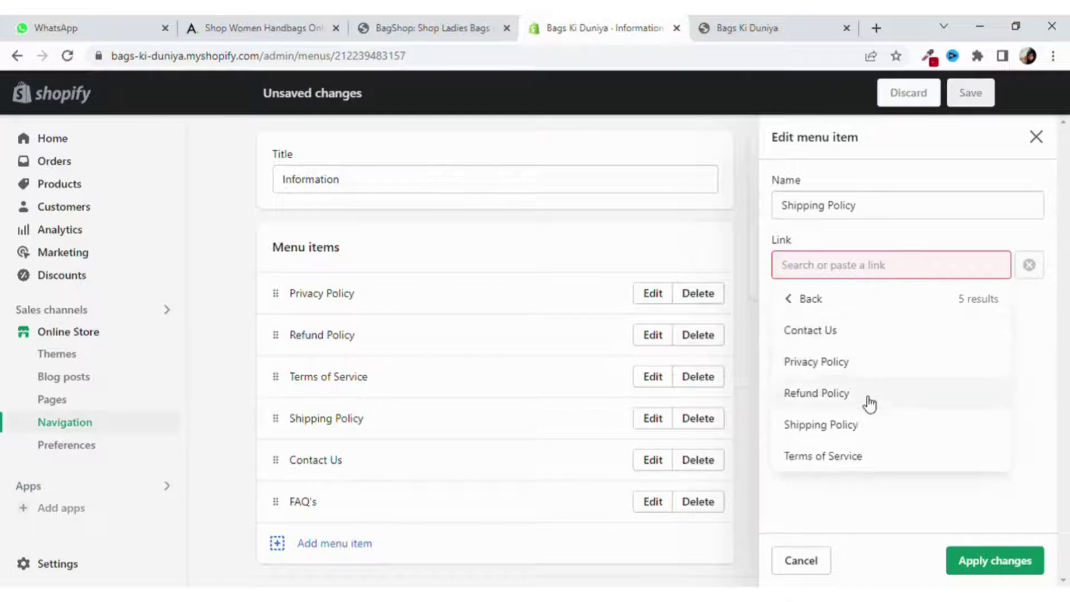
click(867, 427)
click(1026, 562)
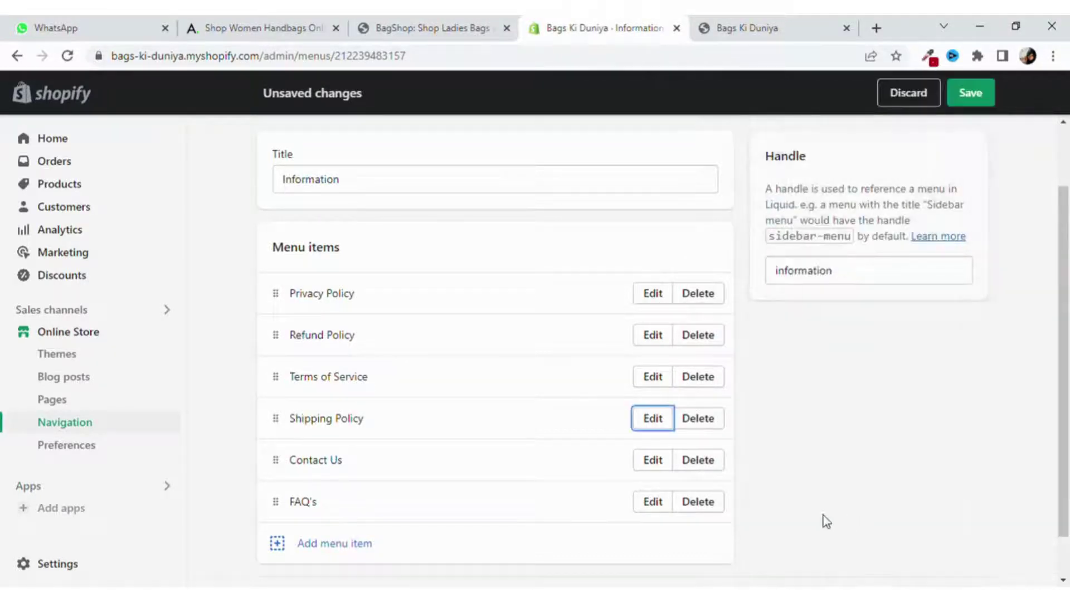
scroll(655, 465, down, 2)
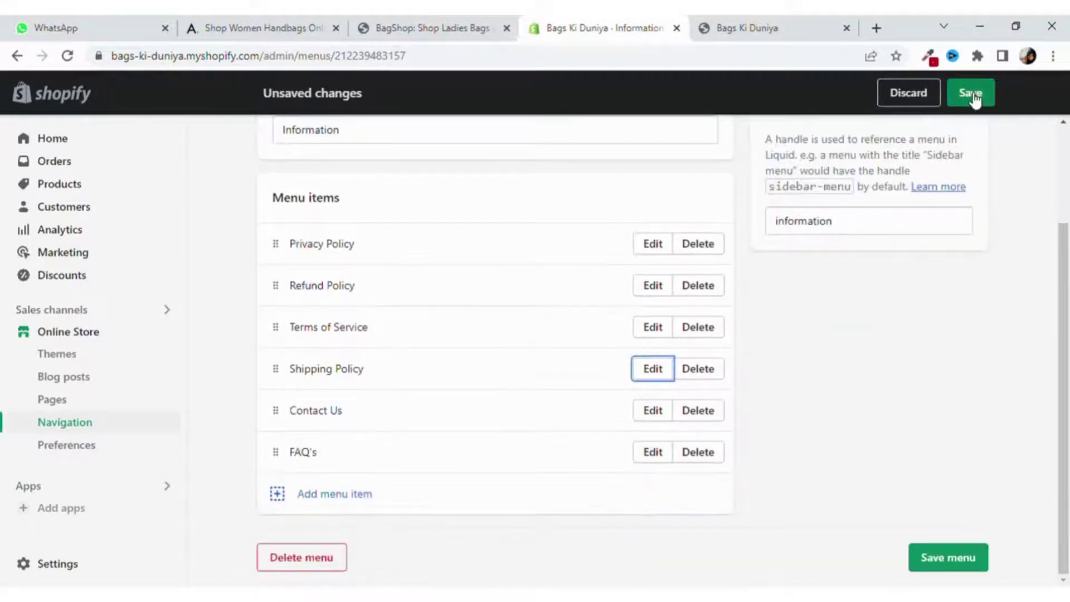
click(970, 94)
Link the Contact Us menu item to the Contact Us page and save the menu.
click(652, 410)
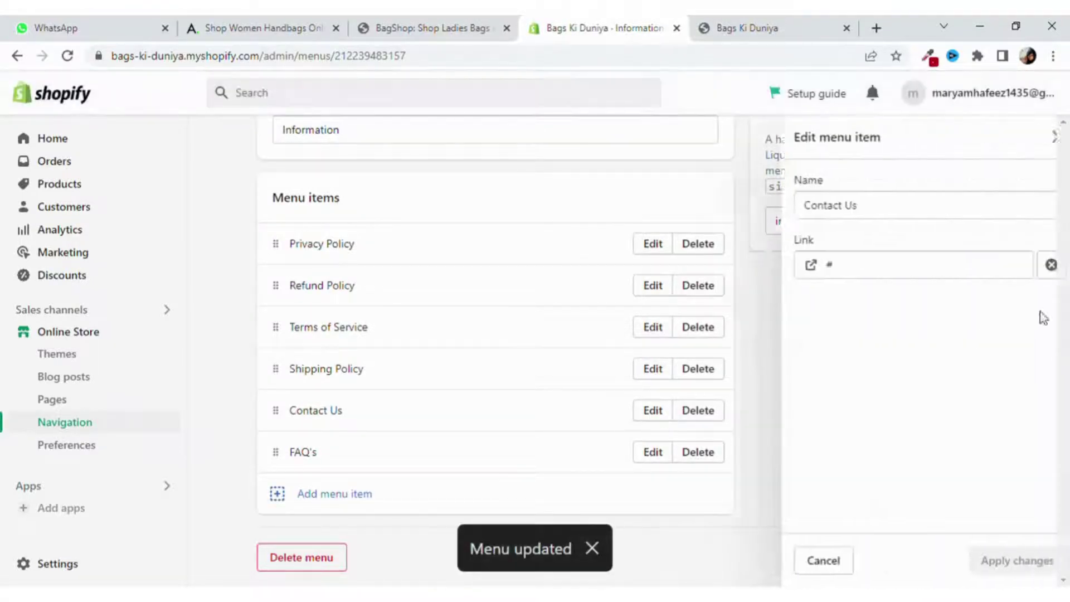
click(950, 268)
key(BackSpace)
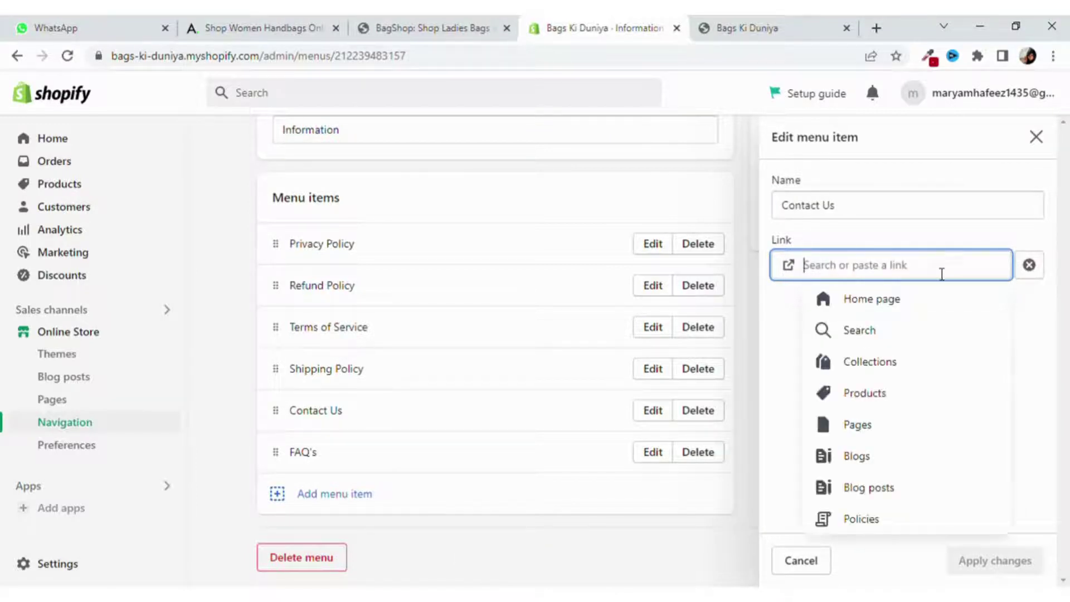
click(879, 425)
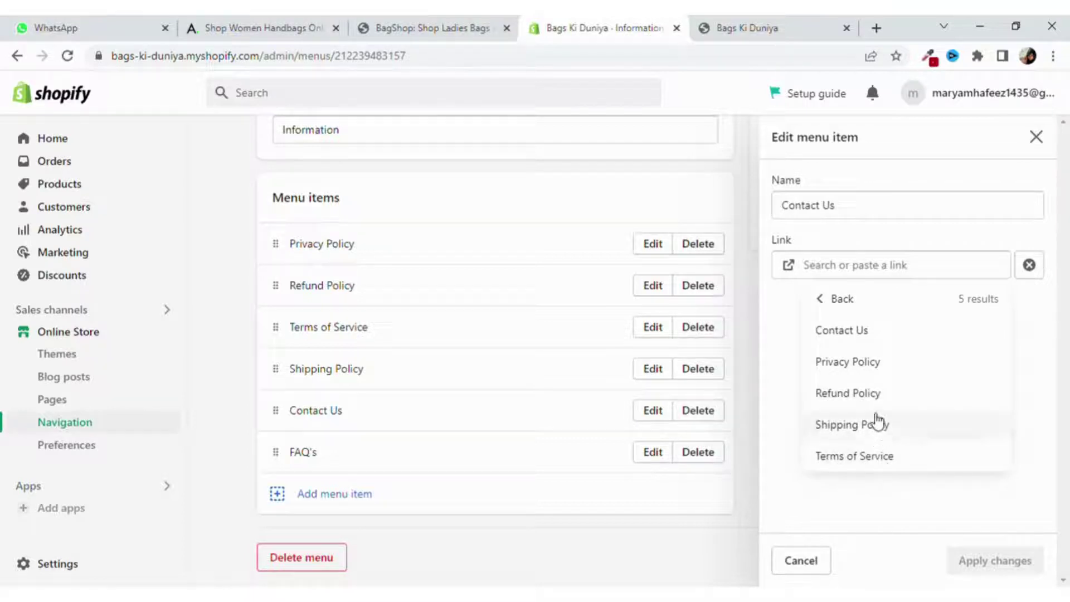
click(873, 334)
click(1004, 558)
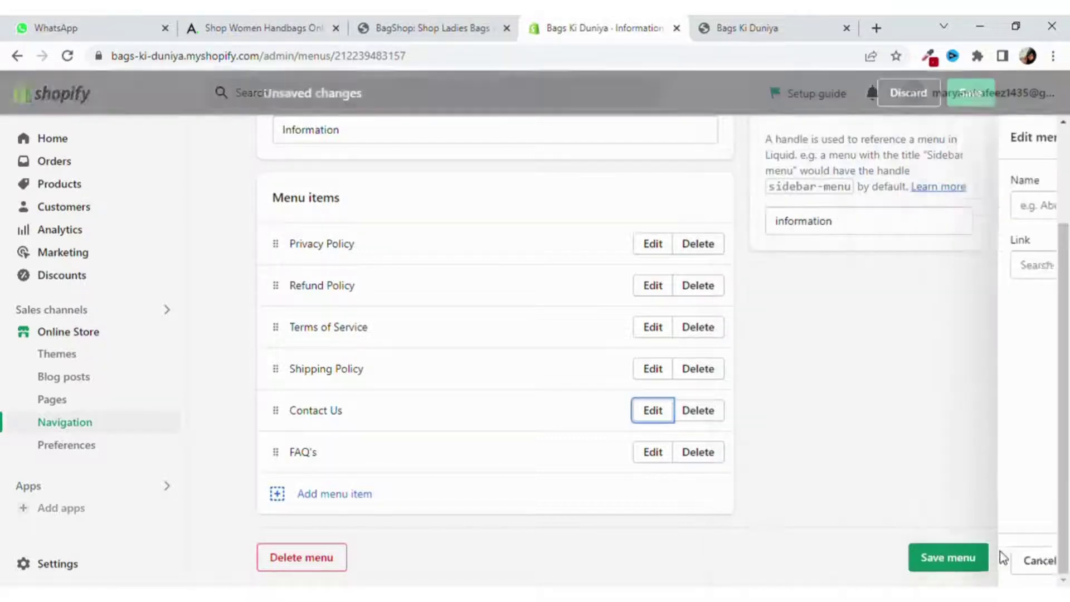
click(968, 95)
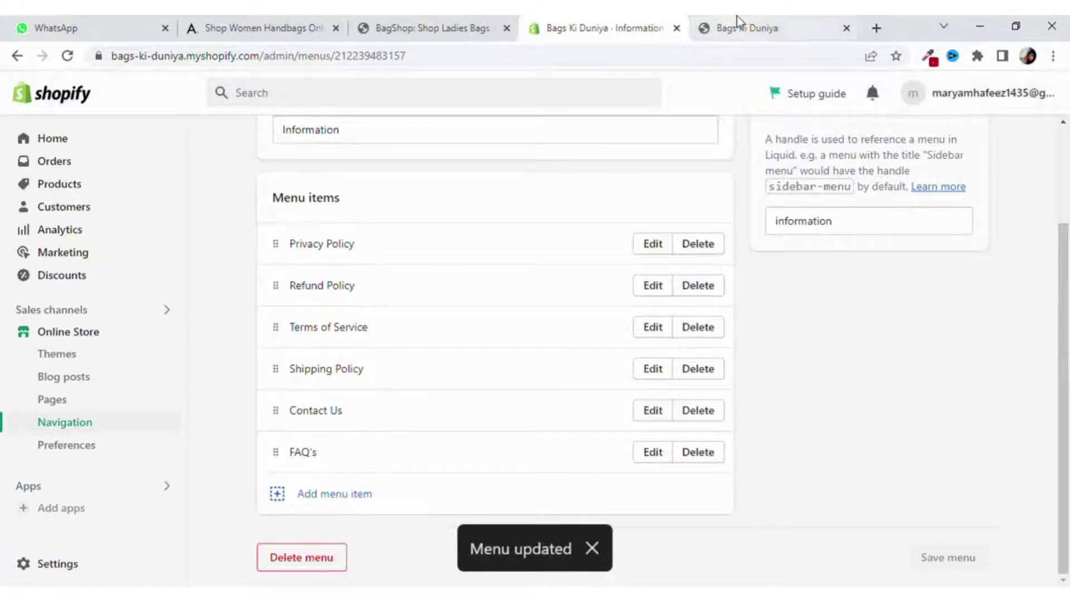
click(741, 23)
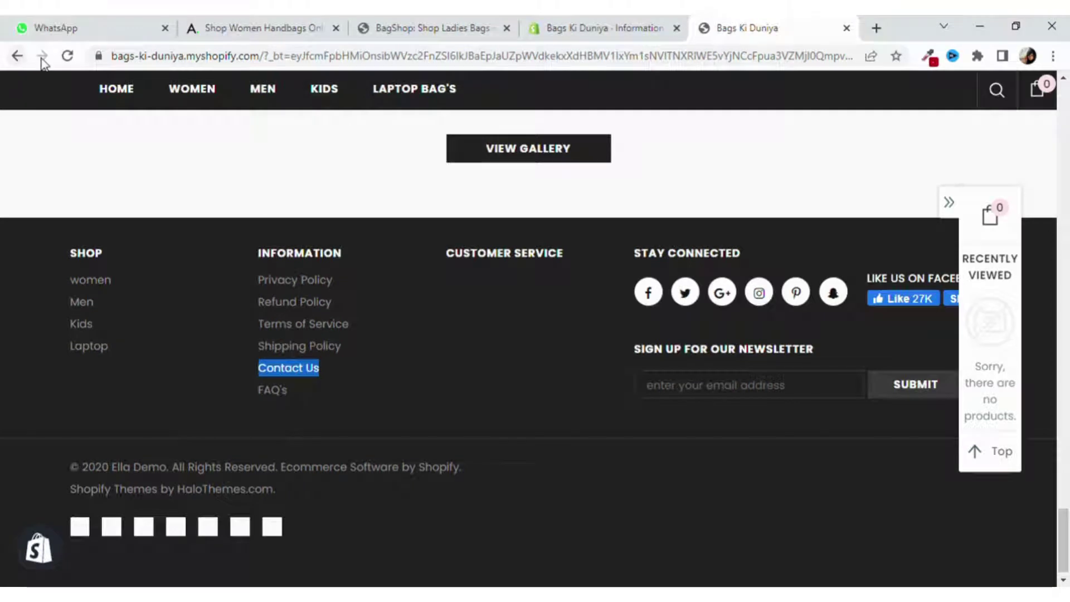
Reload the storefront and open the Privacy Policy page from the footer.
click(67, 55)
scroll(409, 373, down, 6)
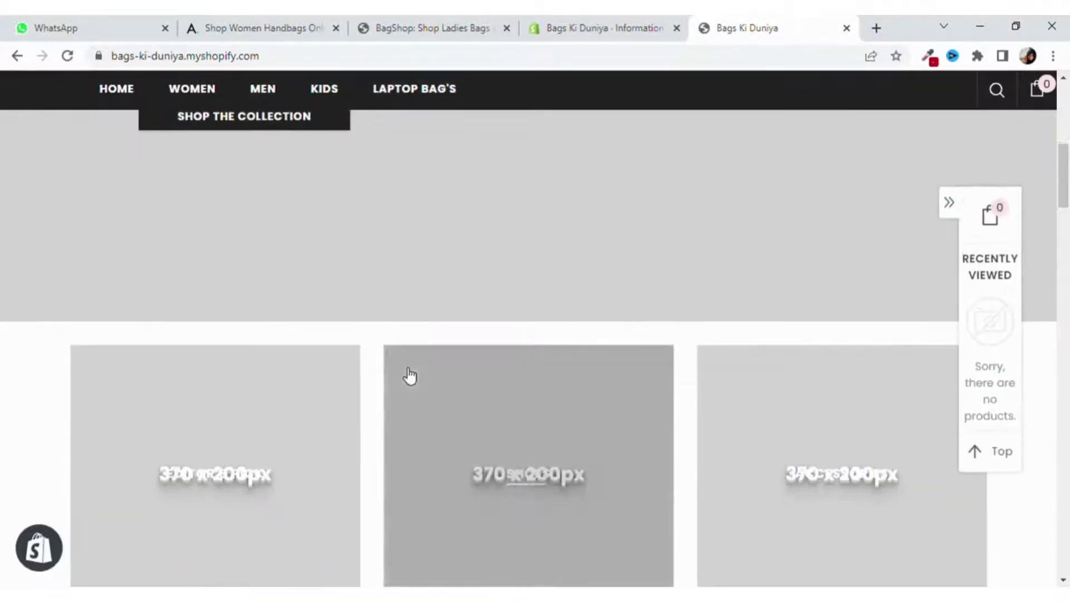
scroll(410, 375, down, 20)
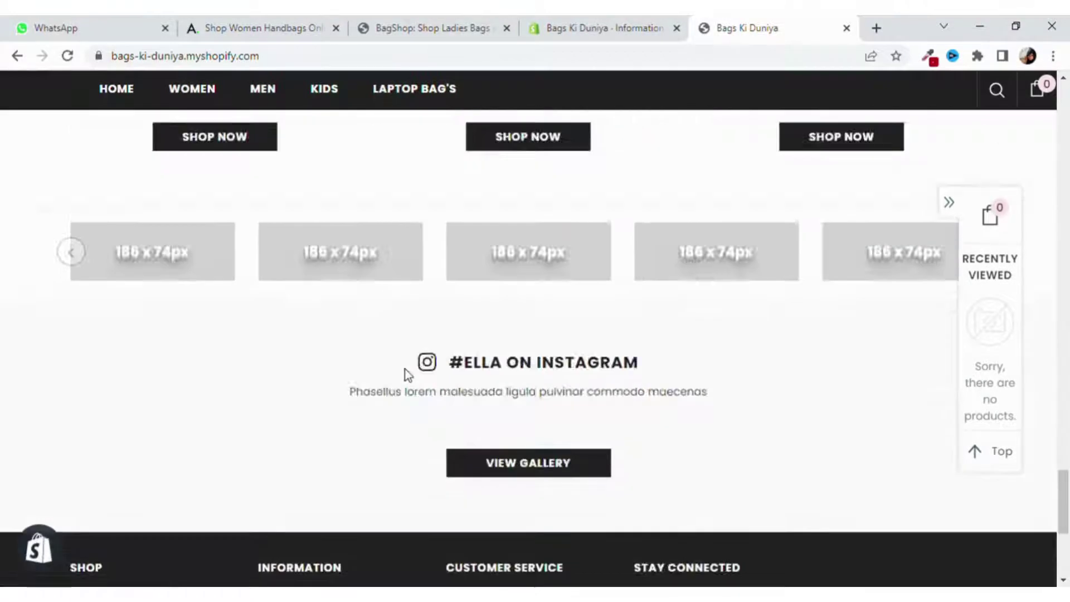
scroll(408, 375, down, 5)
click(316, 273)
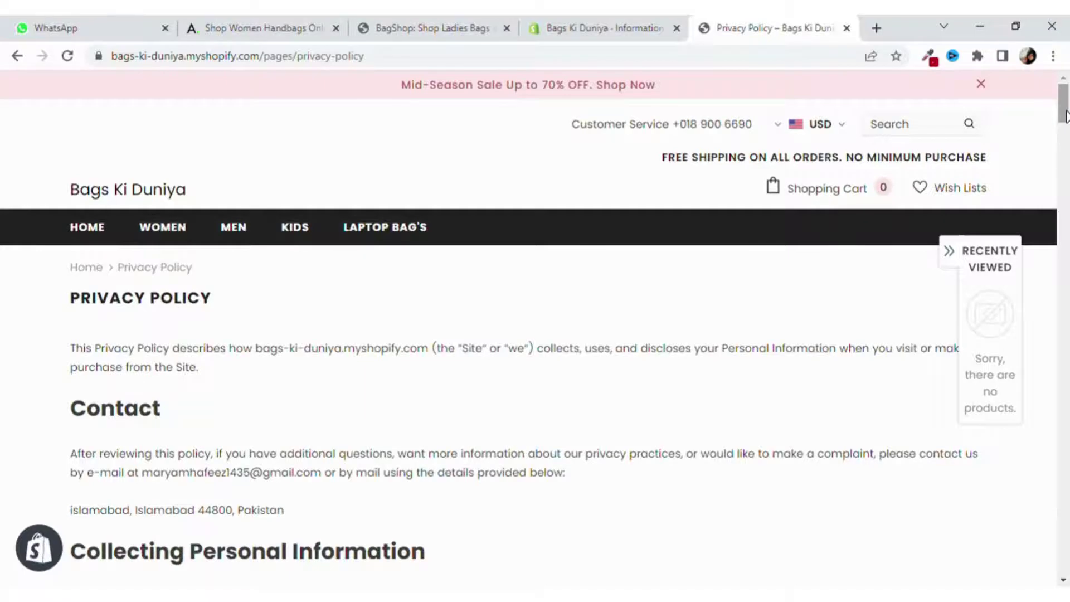
drag(1065, 116, 1065, 75)
click(634, 27)
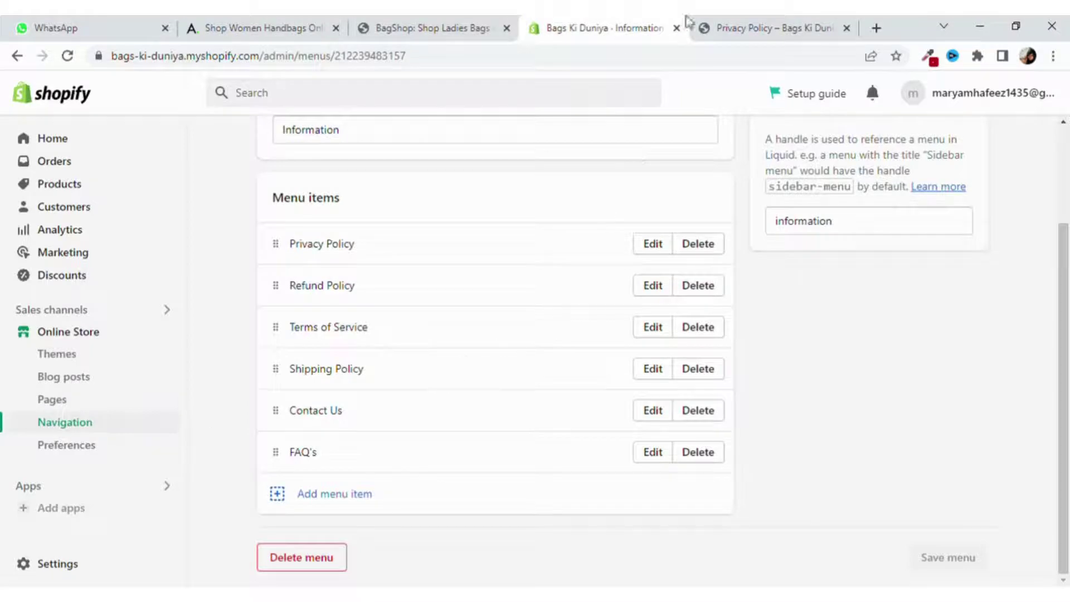
Return to the home page footer and open the live Contact Us page.
click(713, 28)
scroll(565, 328, down, 4)
scroll(588, 327, down, 9)
scroll(547, 325, up, 14)
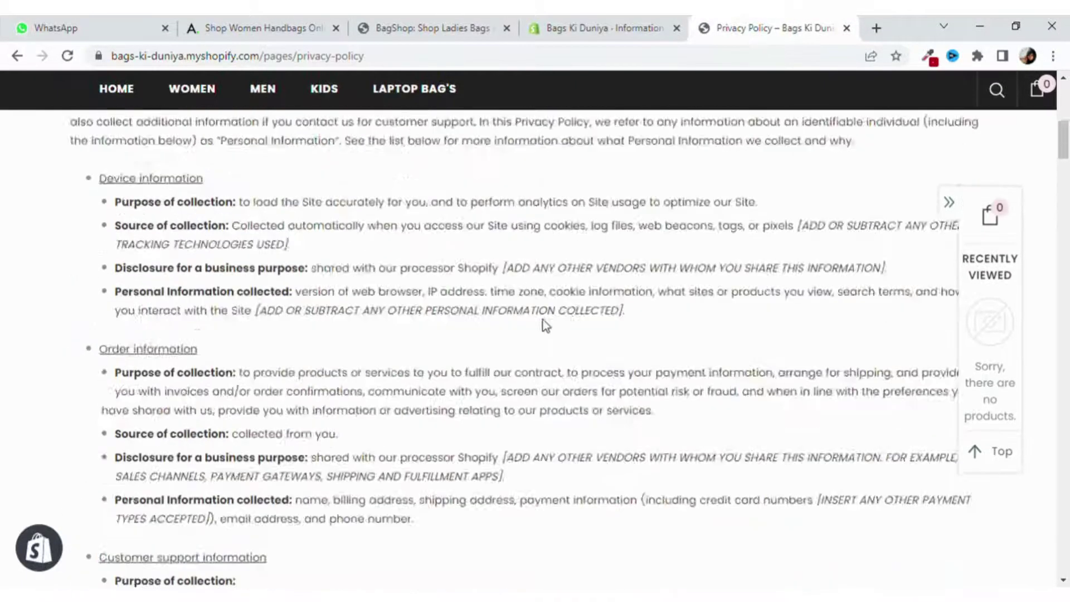
click(16, 55)
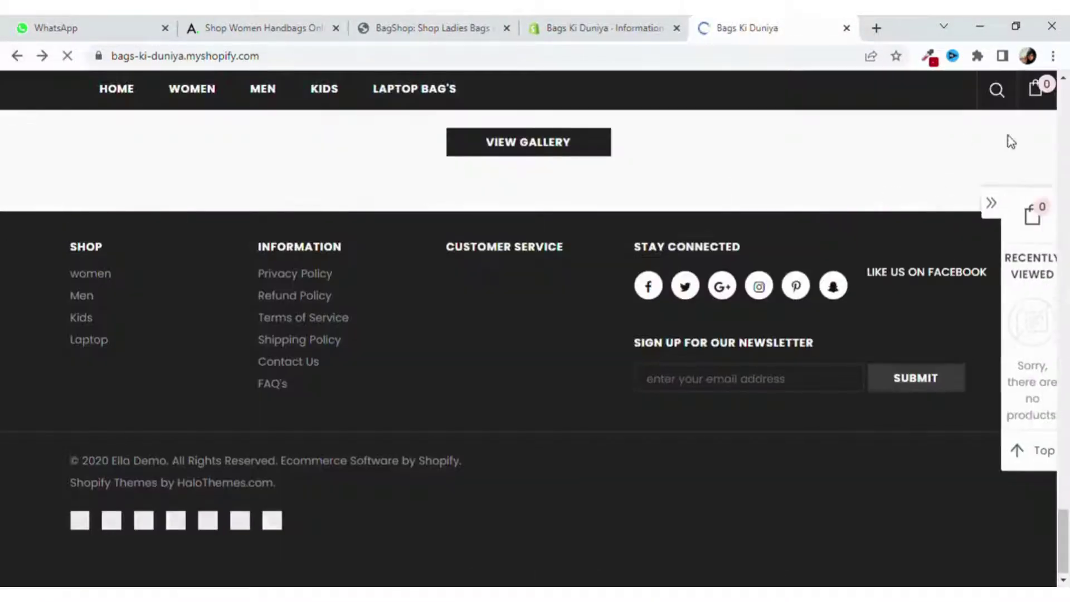
click(287, 359)
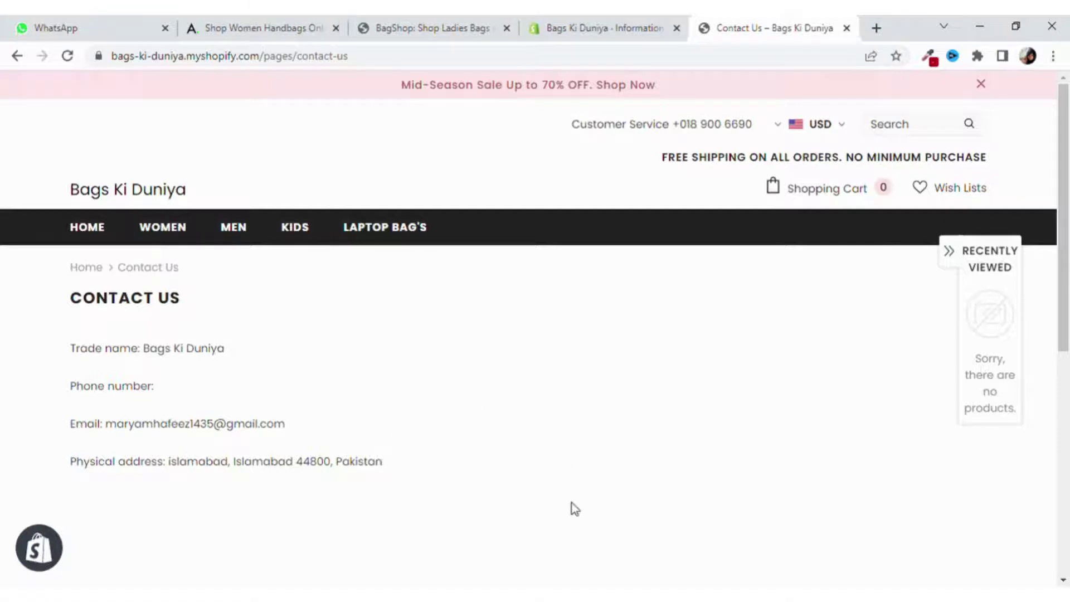
scroll(572, 502, down, 5)
scroll(571, 502, up, 5)
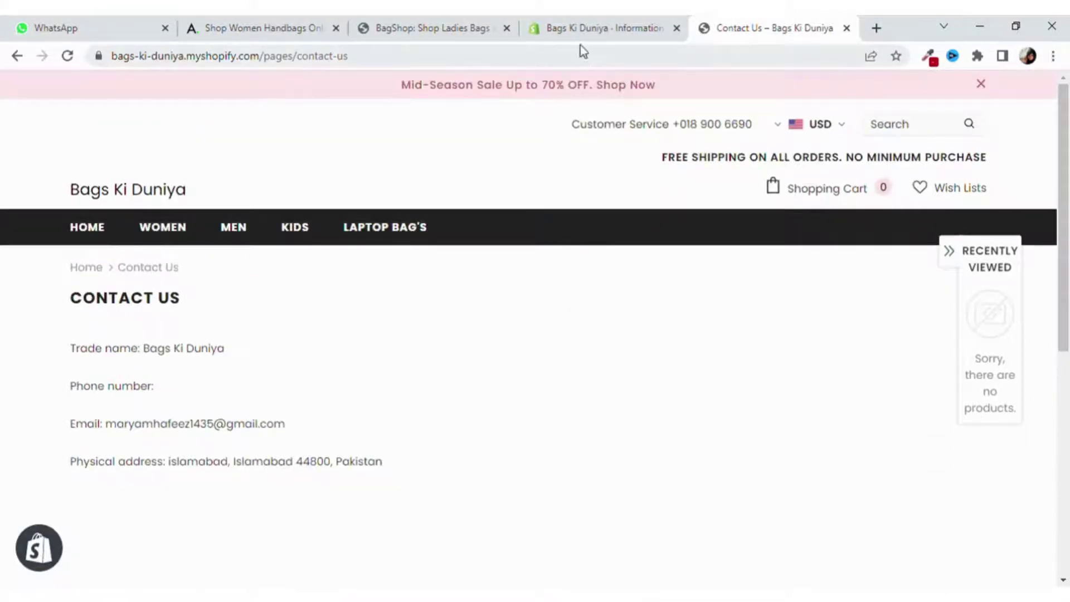
click(583, 25)
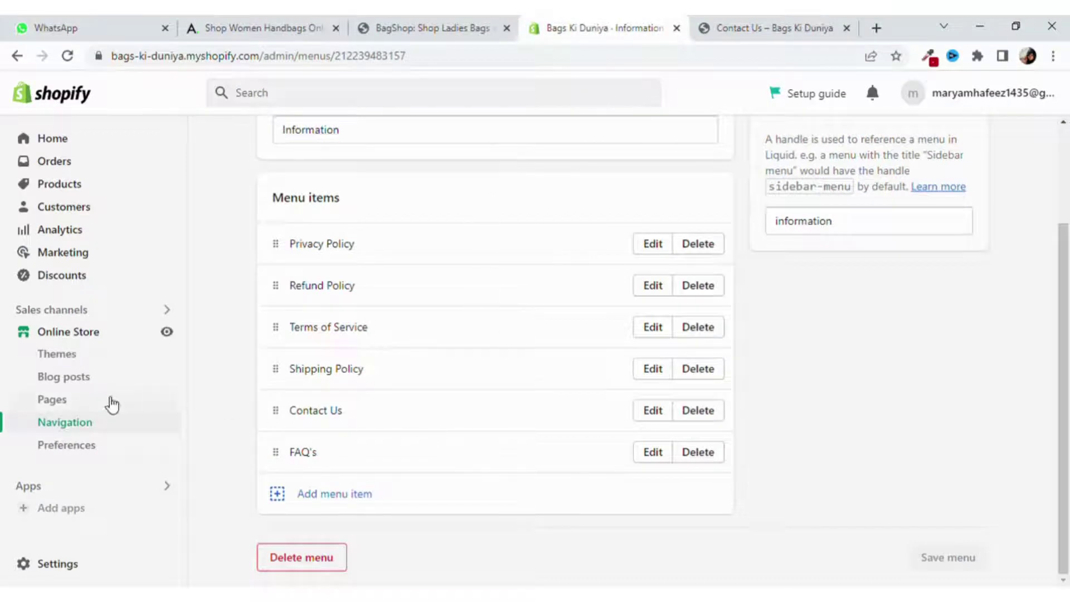
Open the Online Store Pages list and view the Contact Us page live.
click(76, 400)
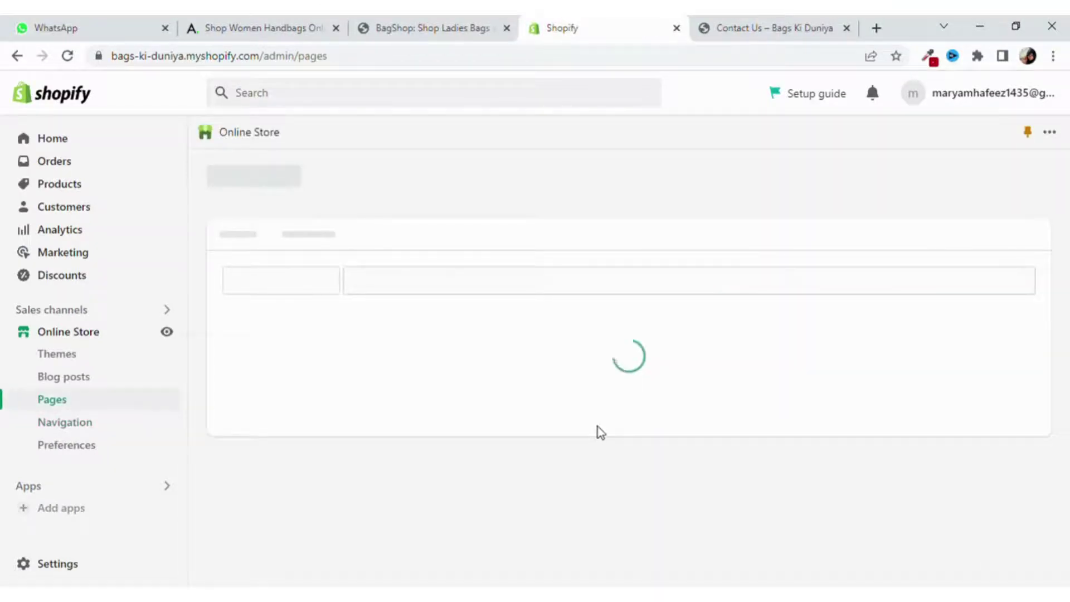
scroll(599, 428, down, 5)
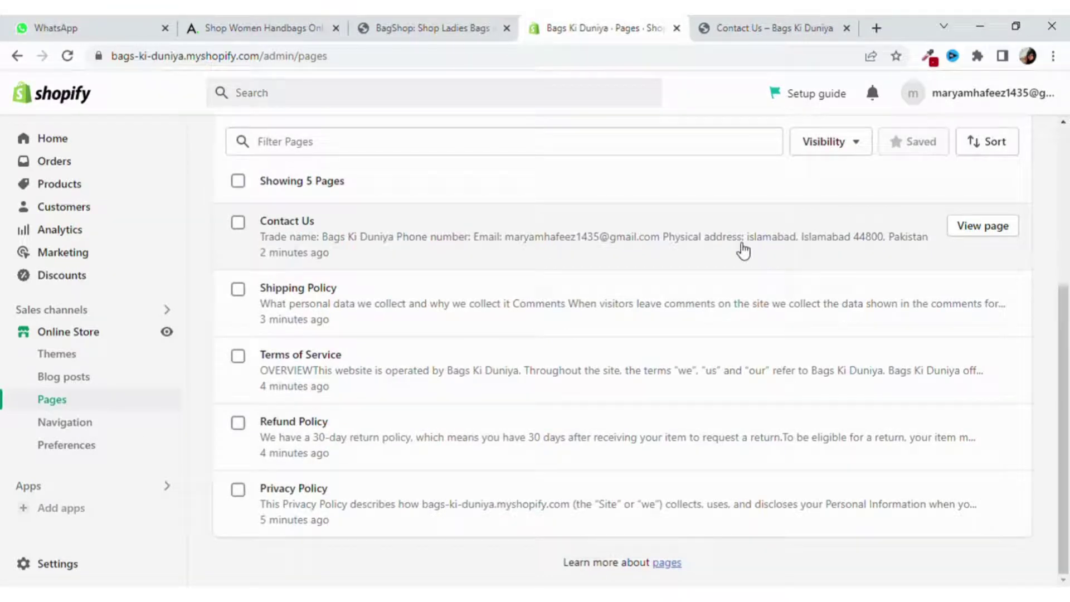
click(1006, 237)
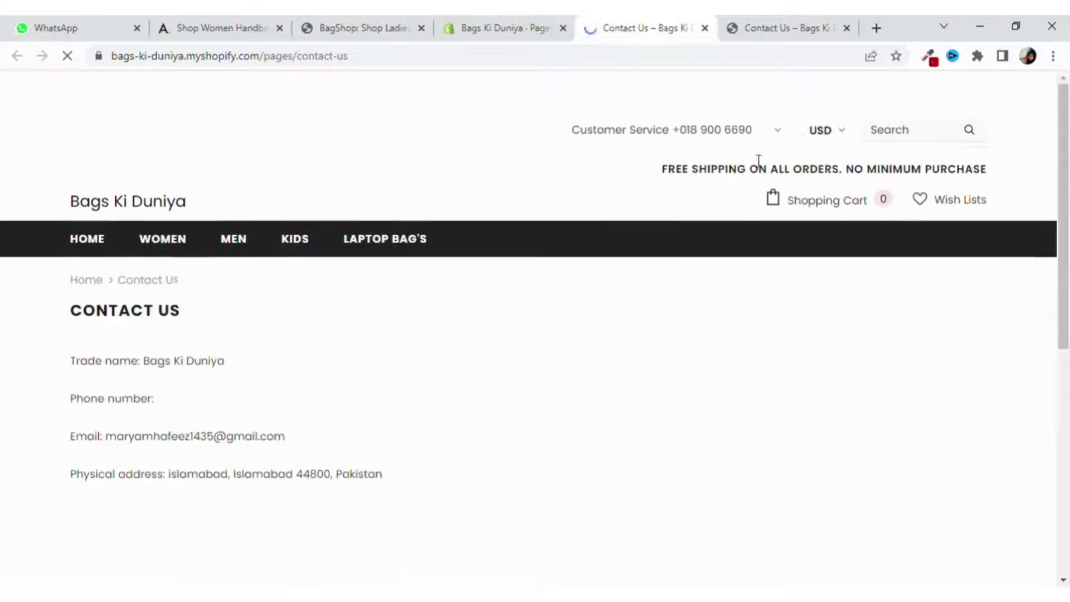
Delete all of the Contact Us page's content text.
click(705, 28)
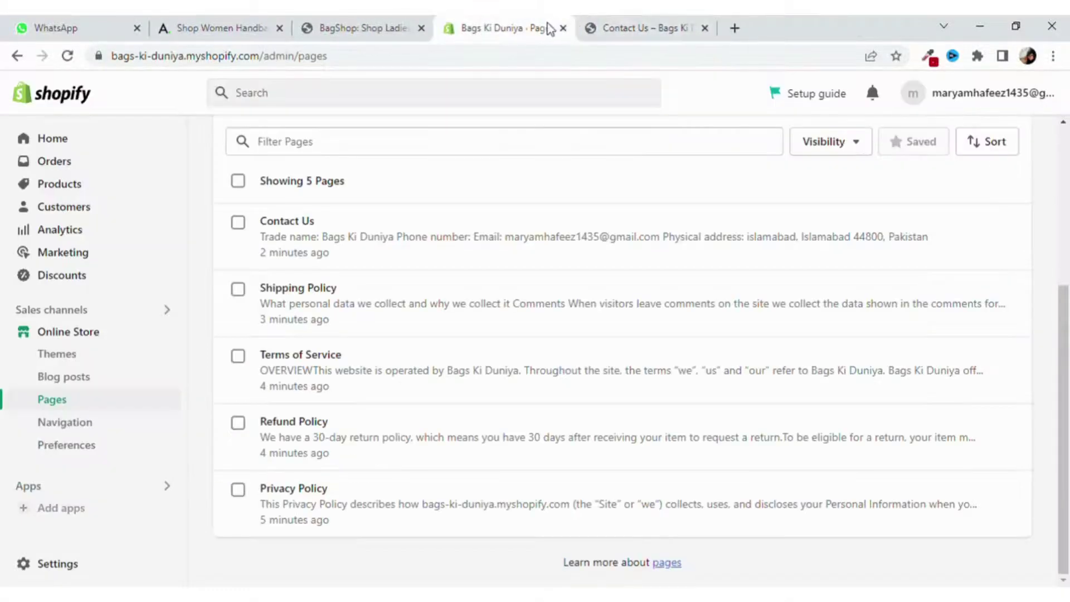
click(613, 245)
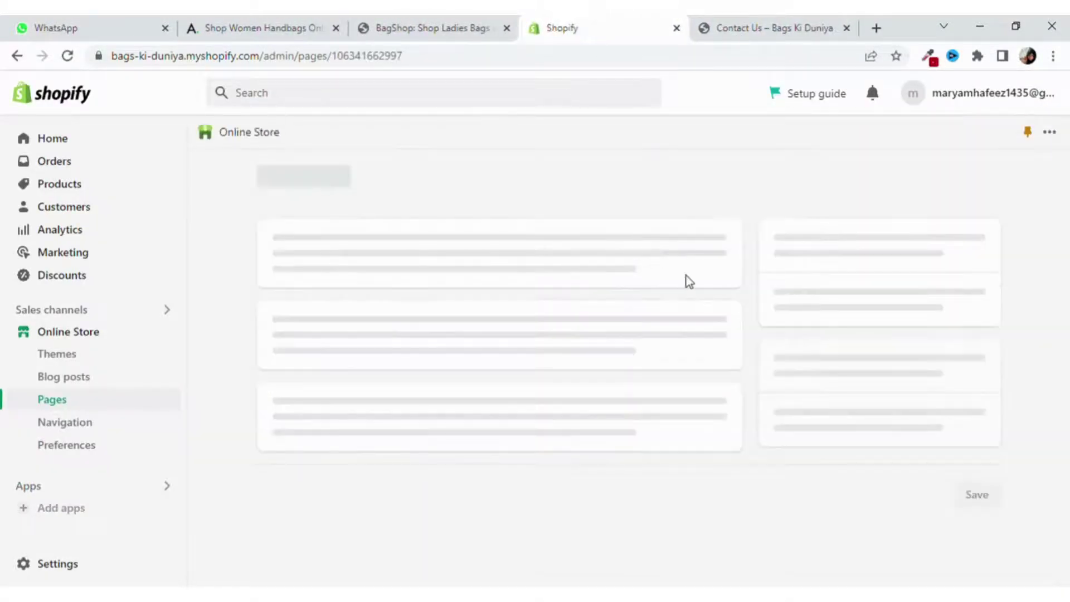
scroll(662, 318, down, 3)
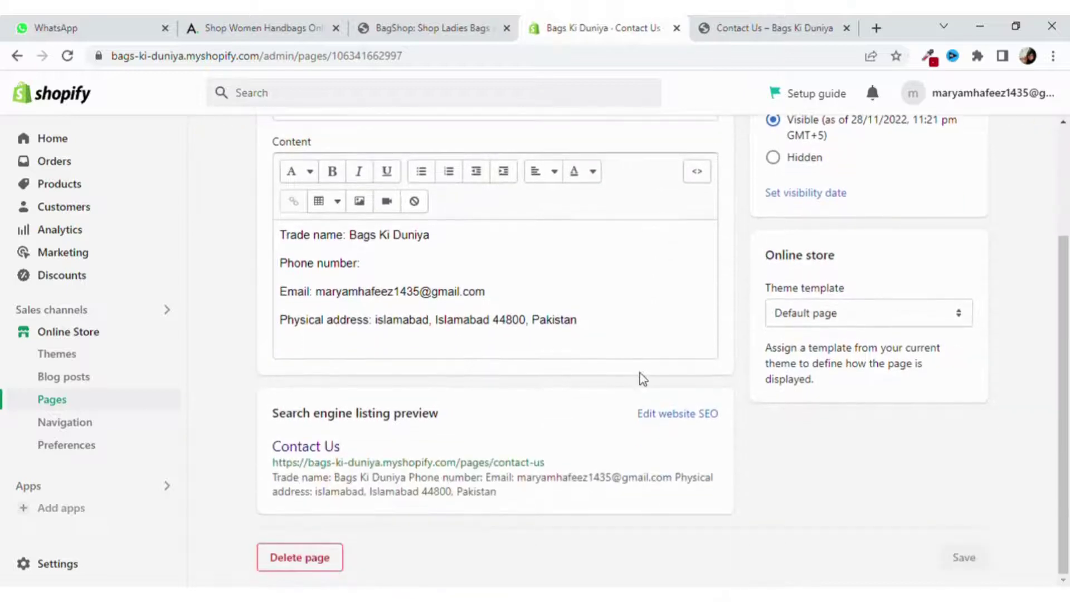
drag(627, 341, 286, 237)
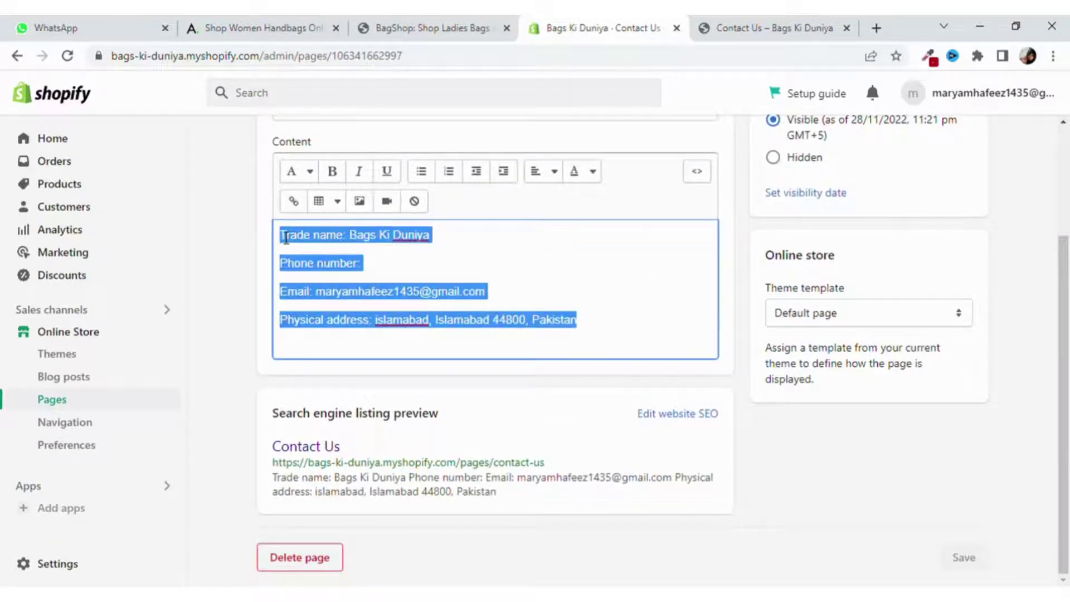
key(BackSpace)
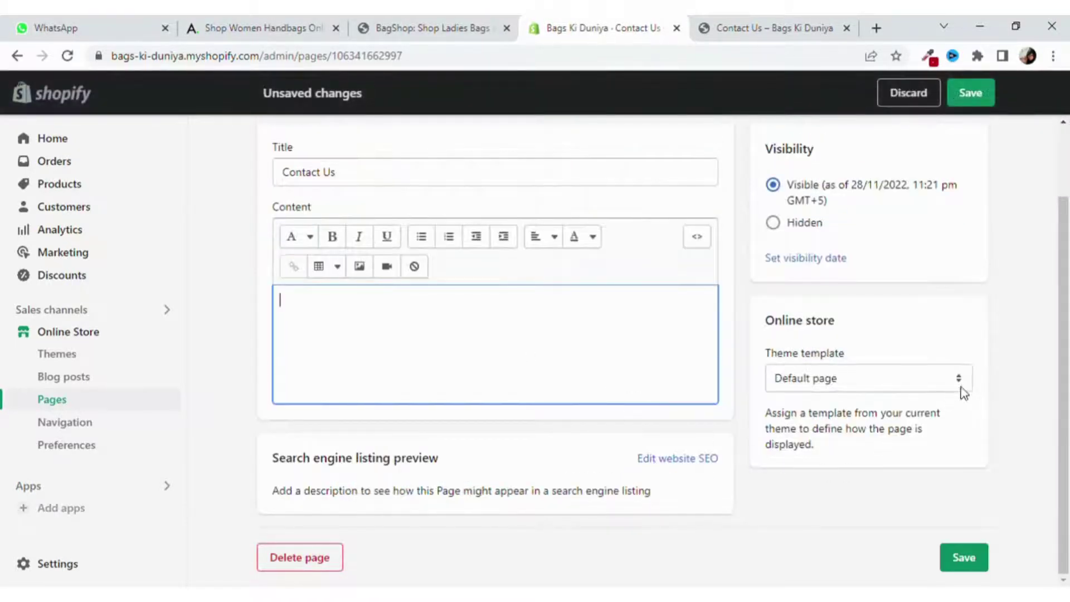
Assign the contact theme template to the Contact Us page and save it.
click(955, 382)
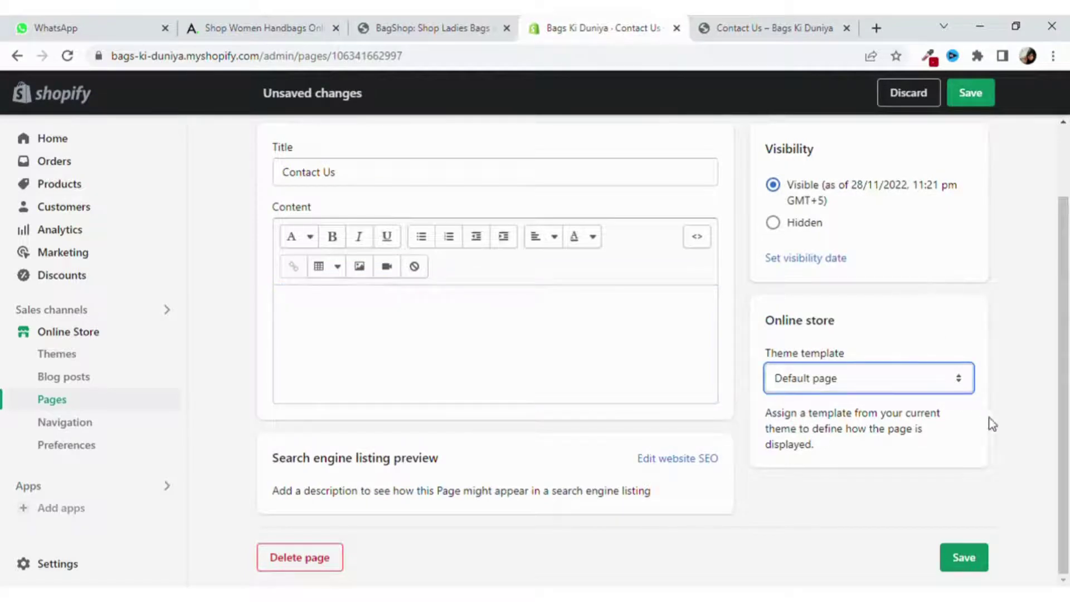
click(1004, 432)
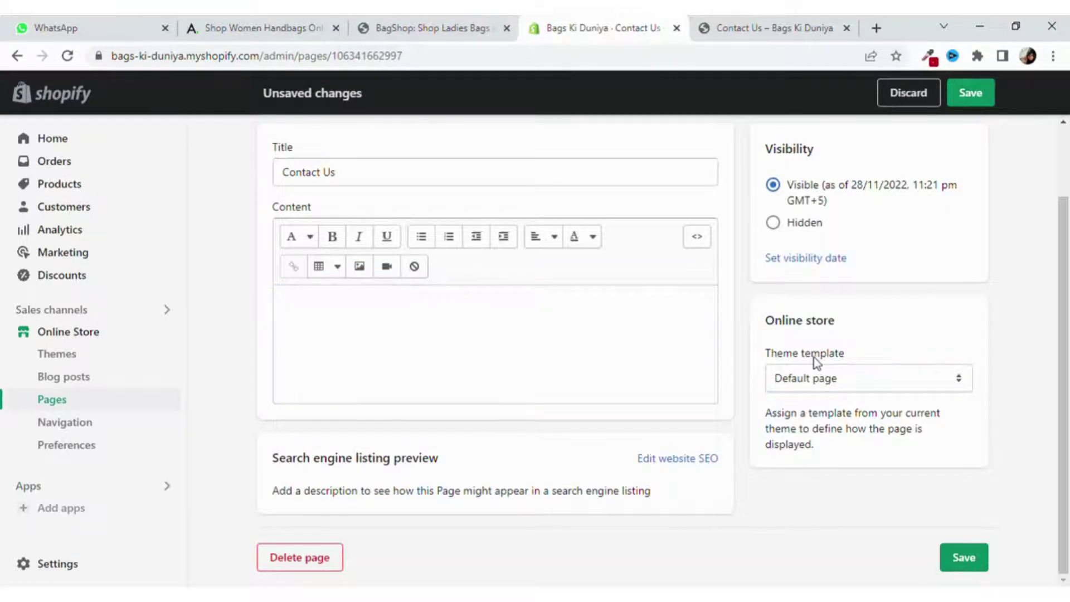
click(960, 382)
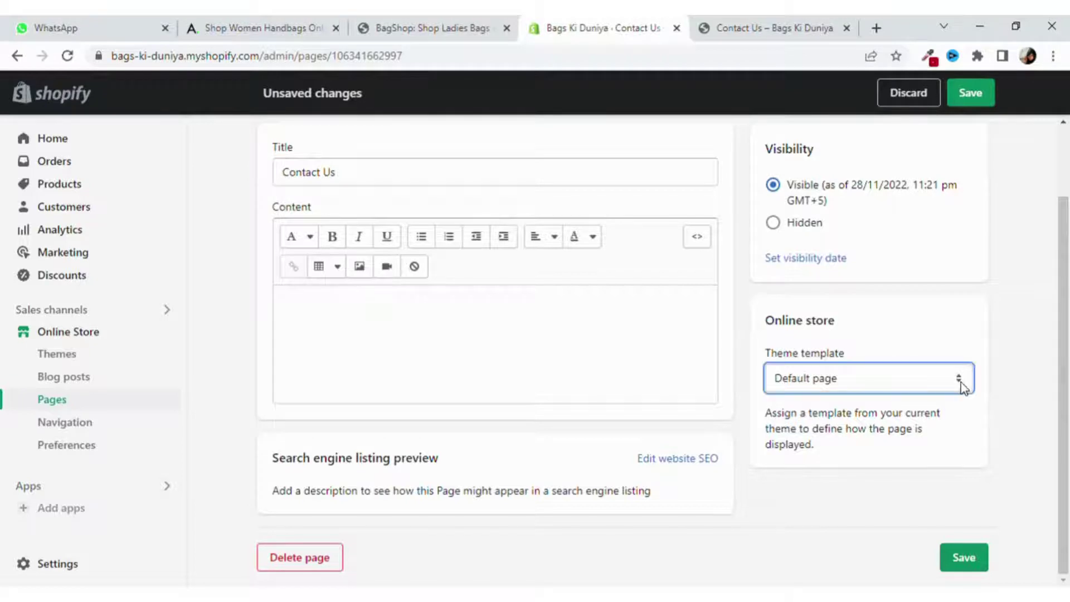
click(879, 210)
click(972, 563)
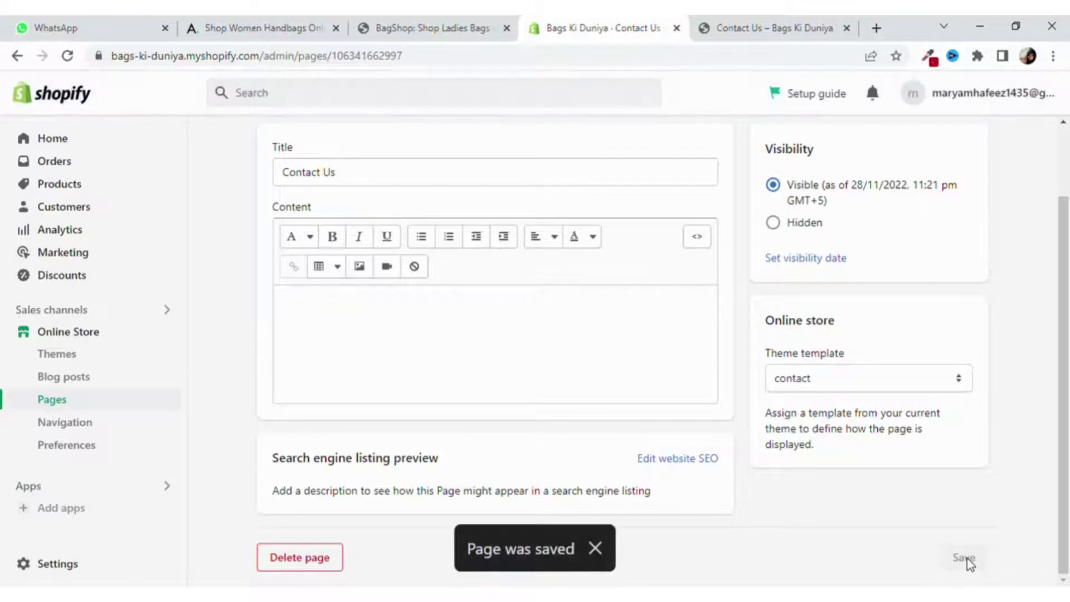
click(830, 25)
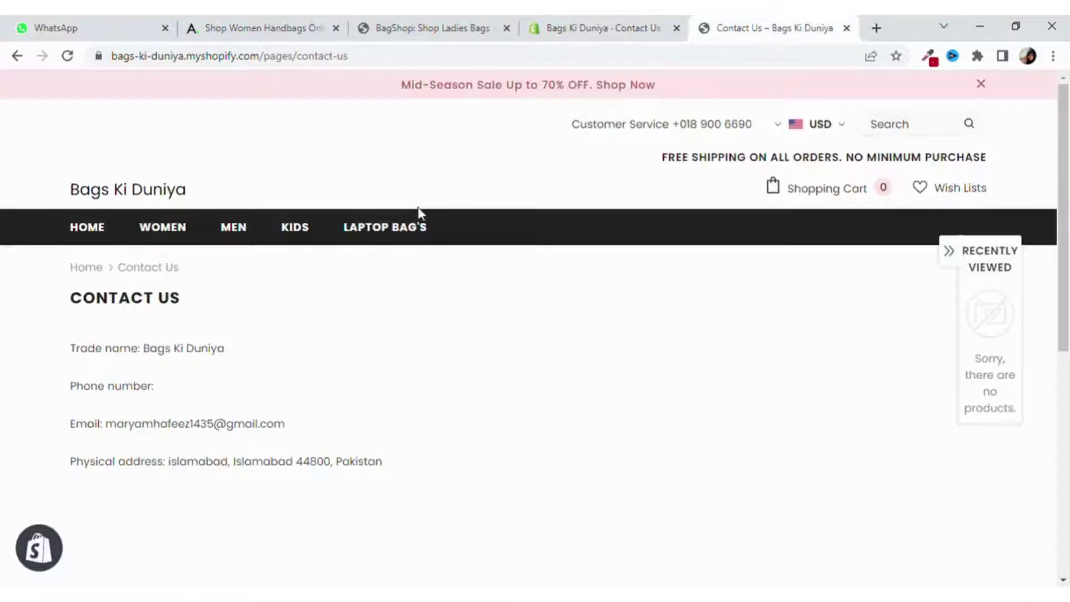
click(74, 57)
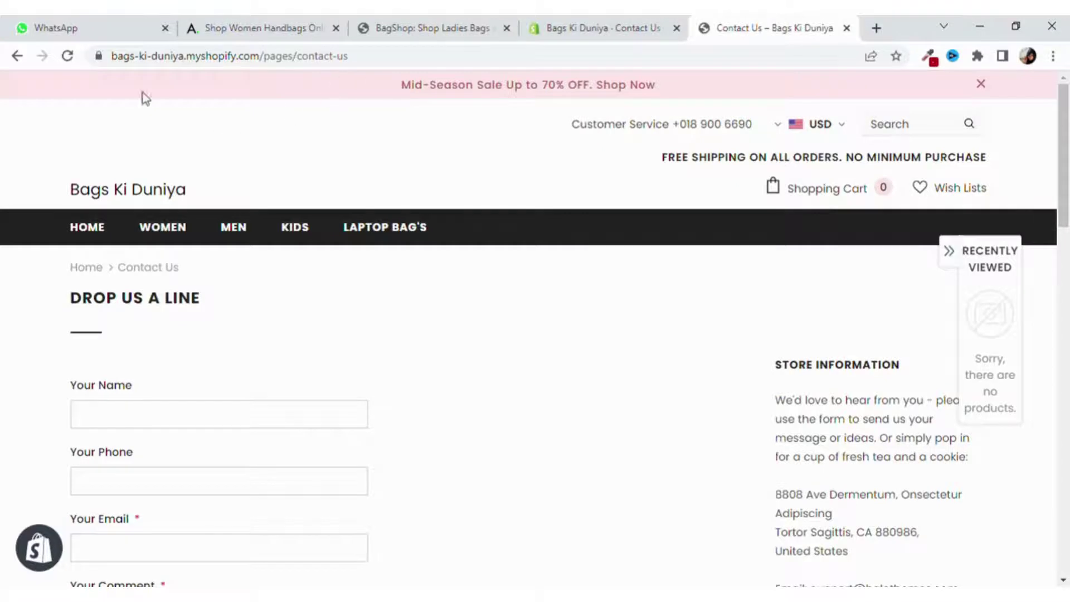
click(18, 56)
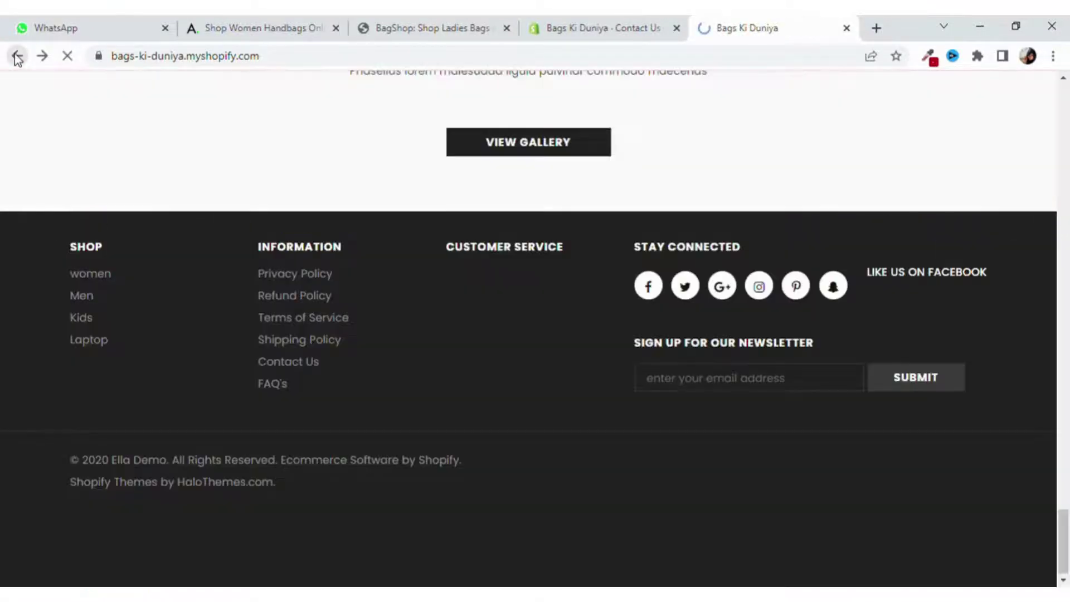
click(287, 359)
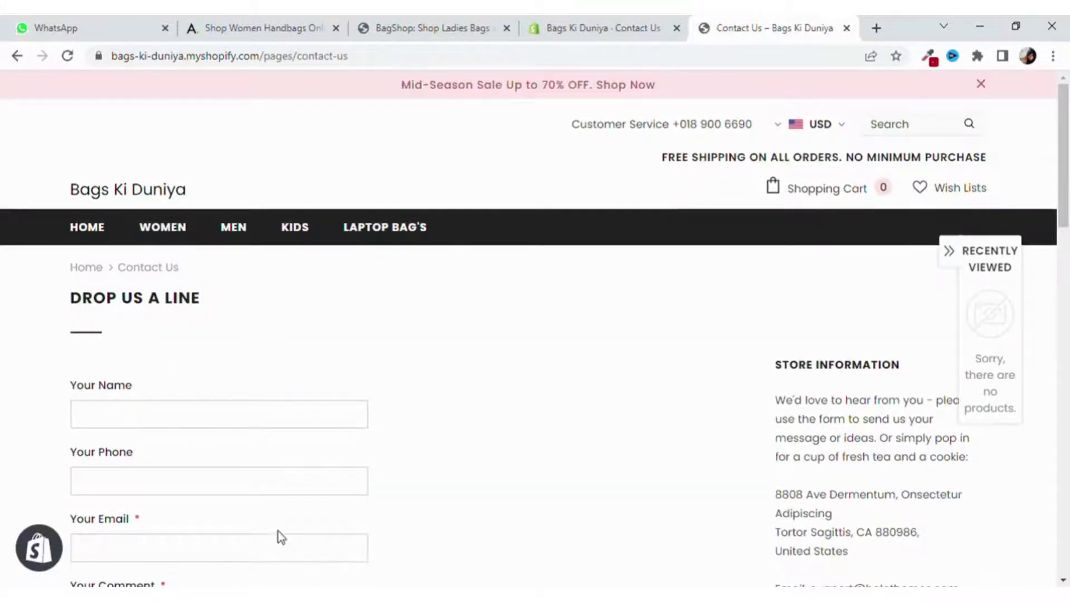
scroll(281, 536, down, 3)
scroll(285, 537, down, 3)
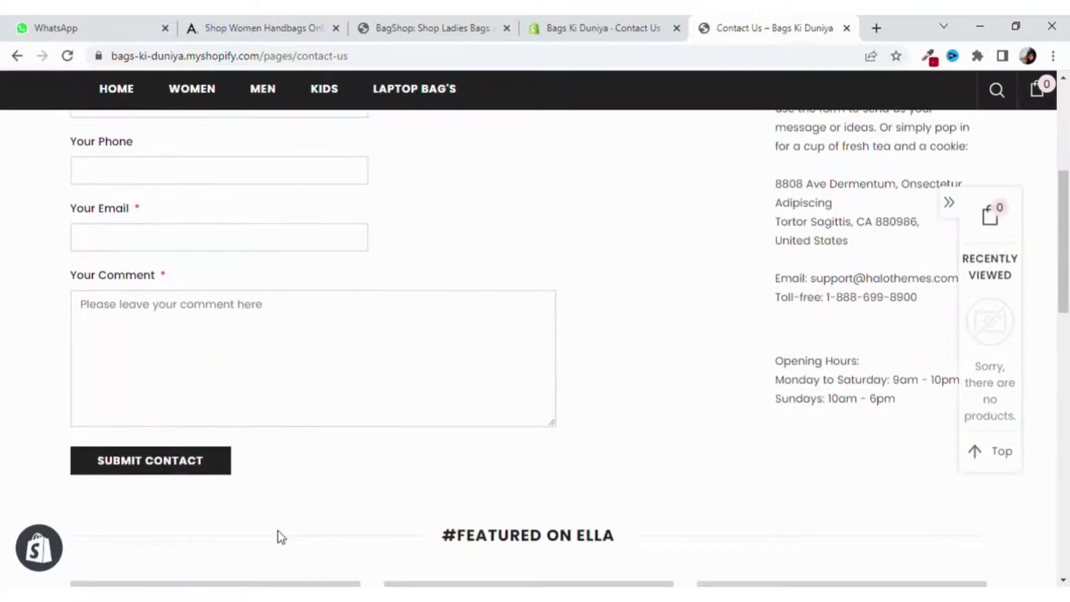
scroll(284, 538, down, 3)
scroll(284, 538, down, 5)
scroll(282, 538, up, 15)
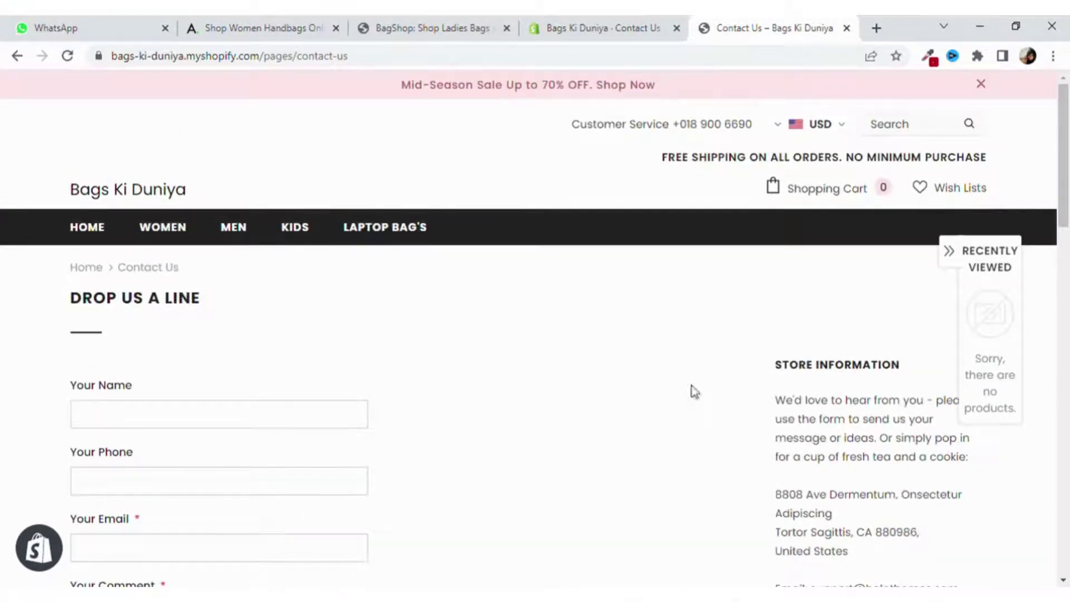
scroll(892, 475, down, 3)
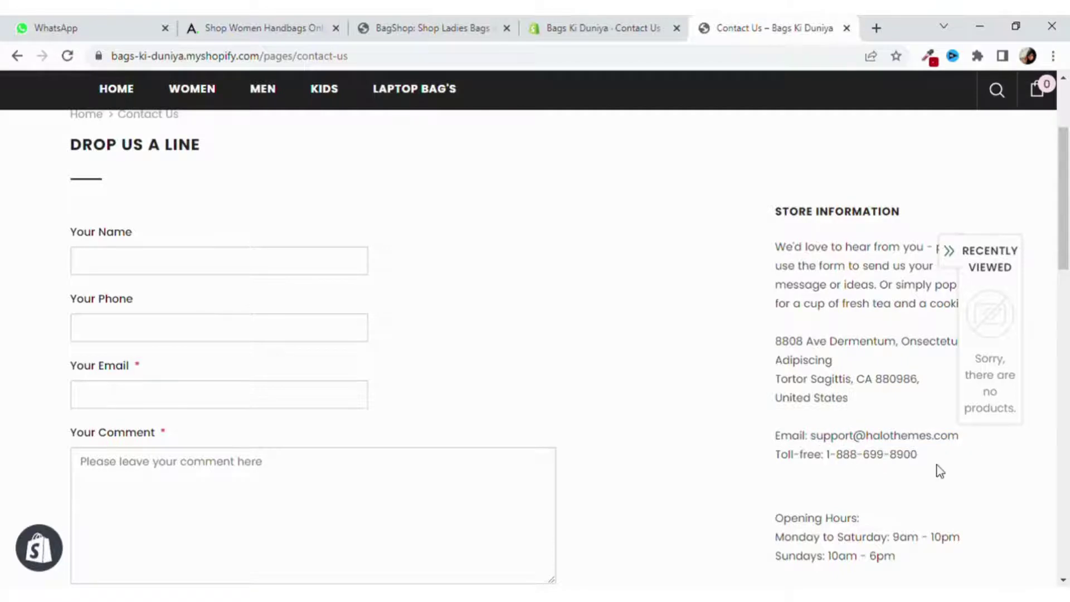
scroll(936, 471, down, 4)
click(618, 37)
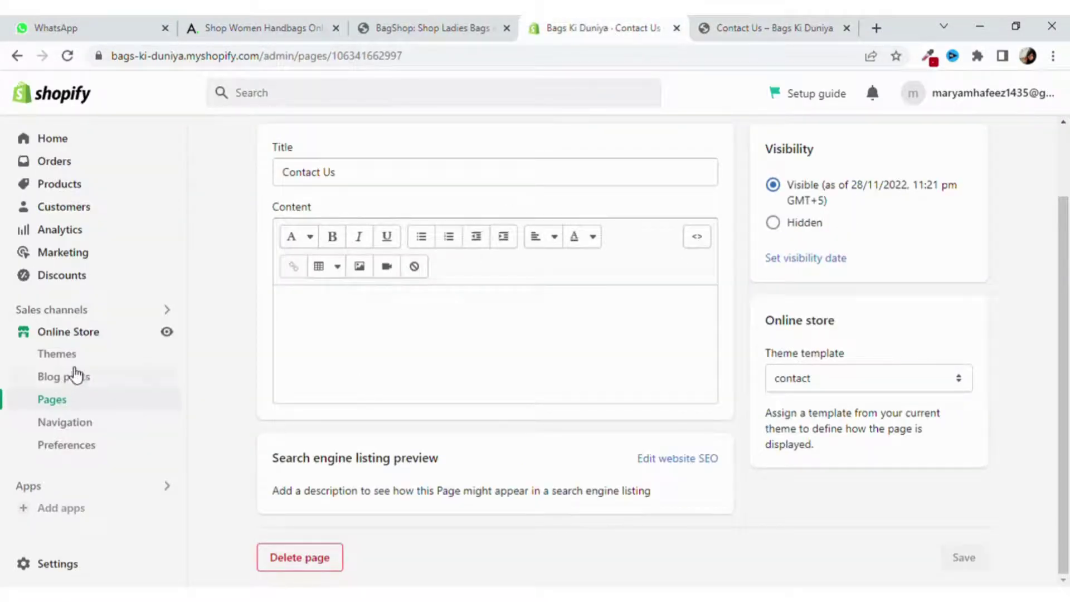
Customize the Ella theme and follow the preview footer's Contact Us link to its page.
click(106, 352)
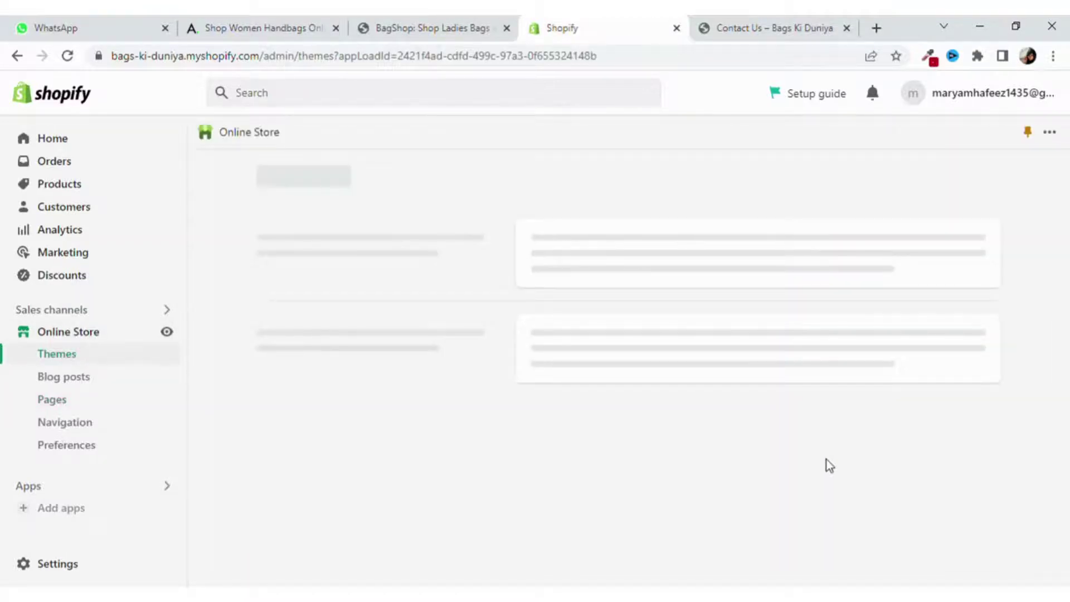
scroll(831, 464, down, 3)
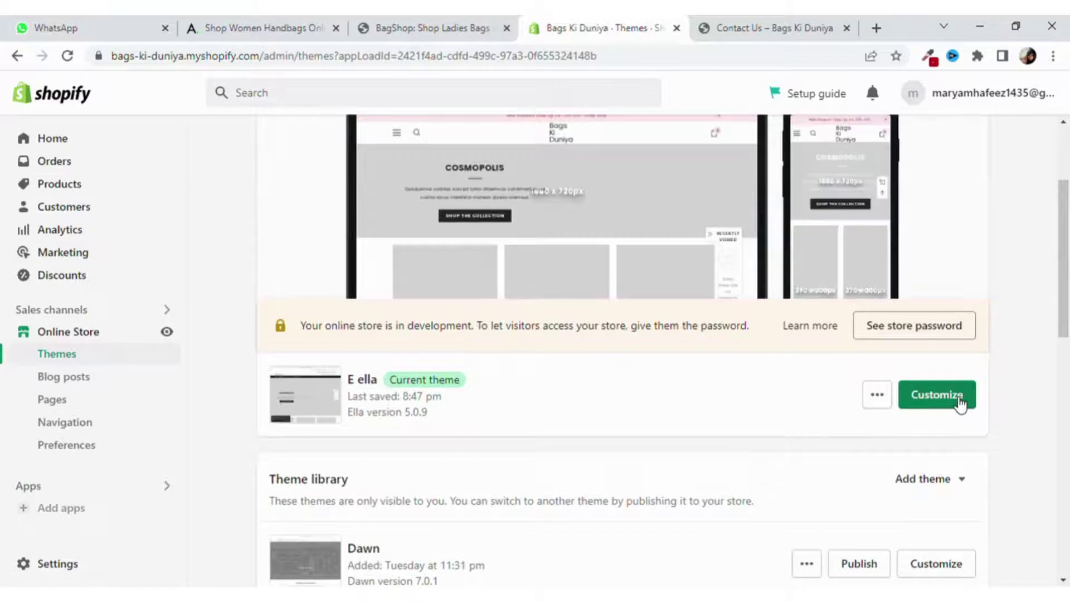
click(957, 401)
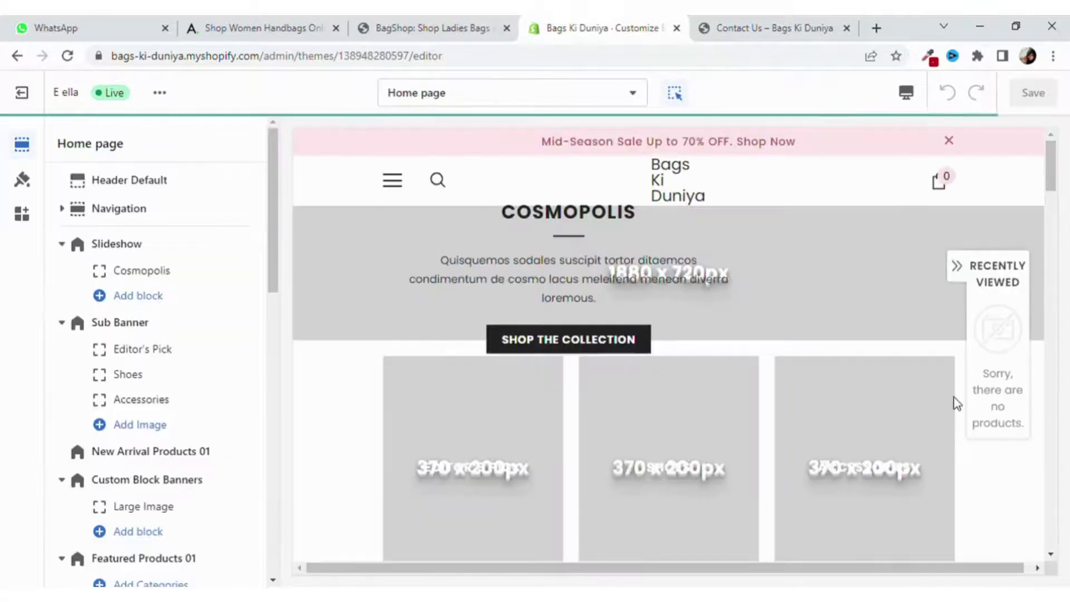
scroll(956, 411, down, 15)
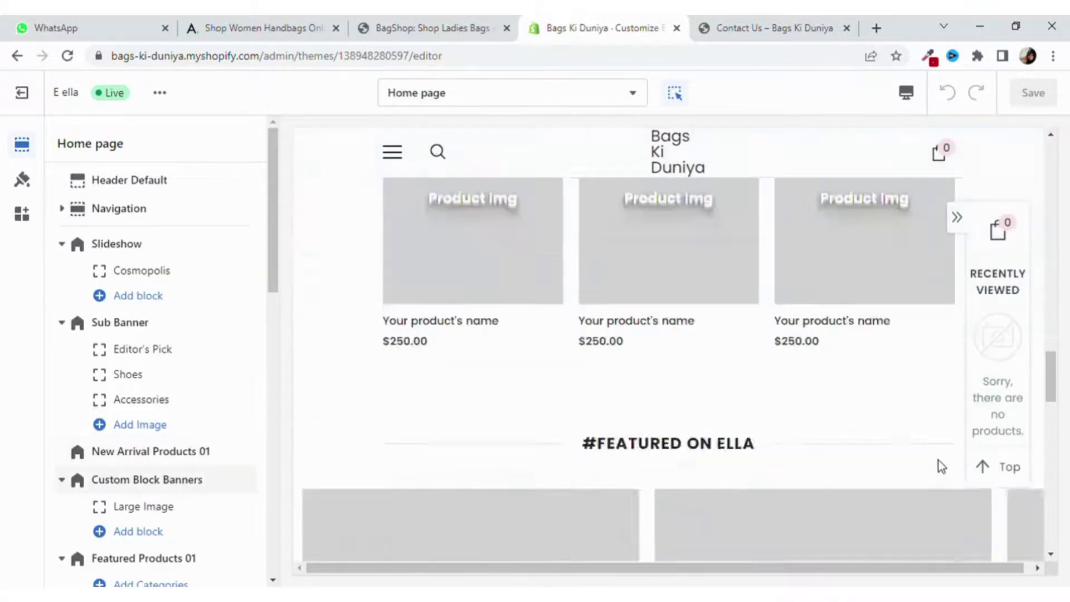
scroll(937, 460, down, 5)
scroll(936, 456, up, 3)
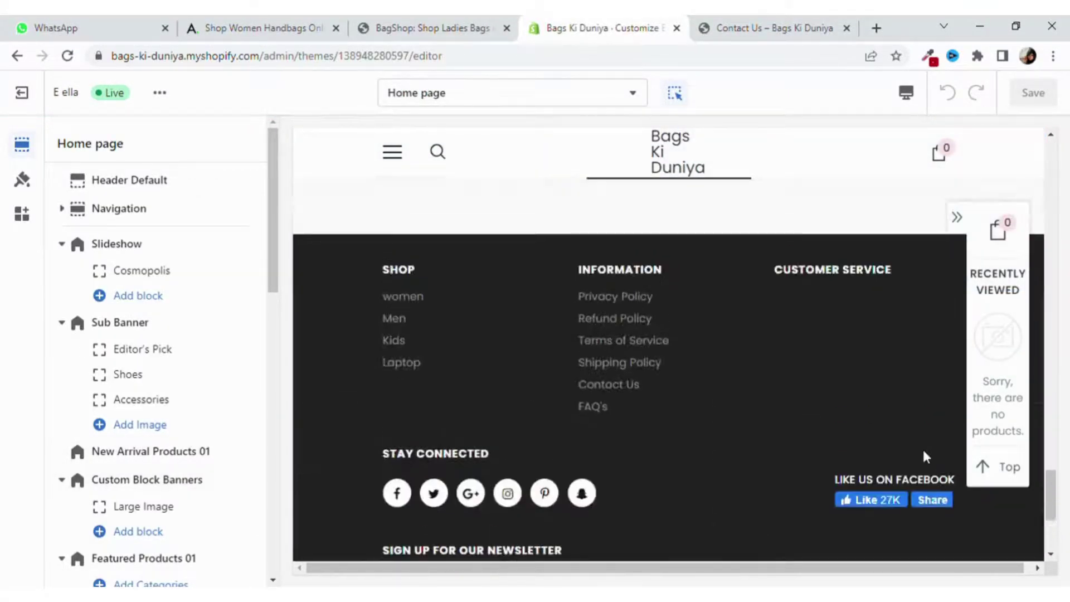
double_click(599, 389)
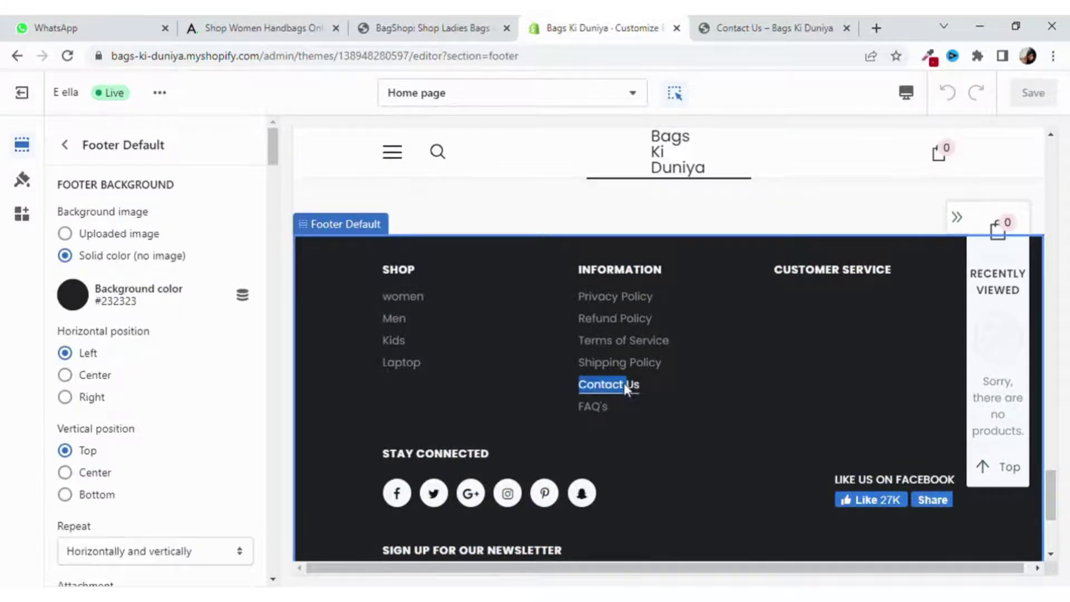
click(623, 385)
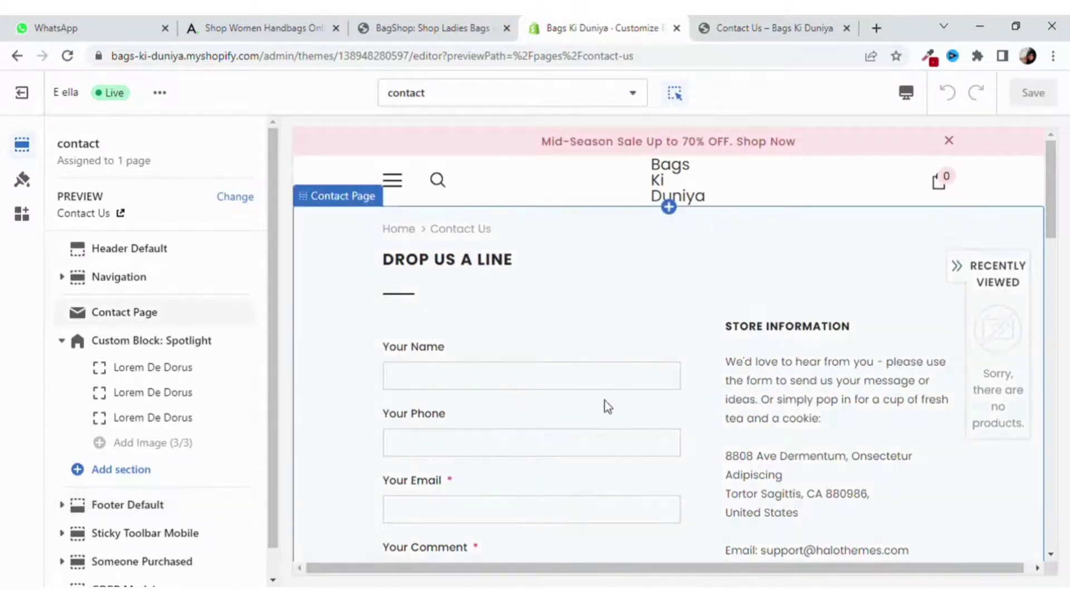
In the Contact Page section settings, change the heading title from 'Drop Us A Line' to 'Contact Us'.
click(583, 395)
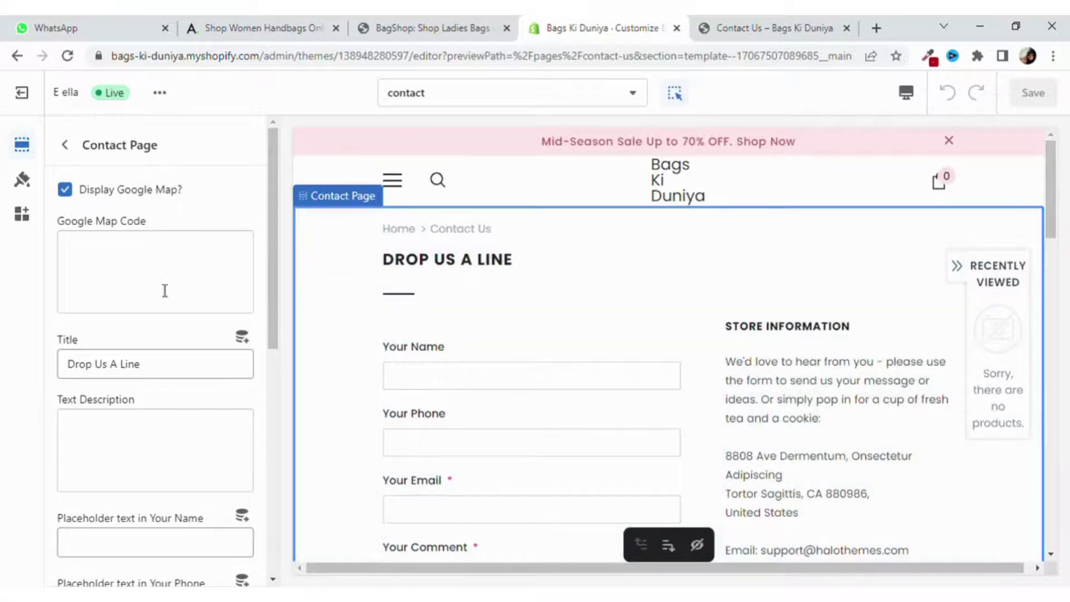
scroll(415, 392, down, 1)
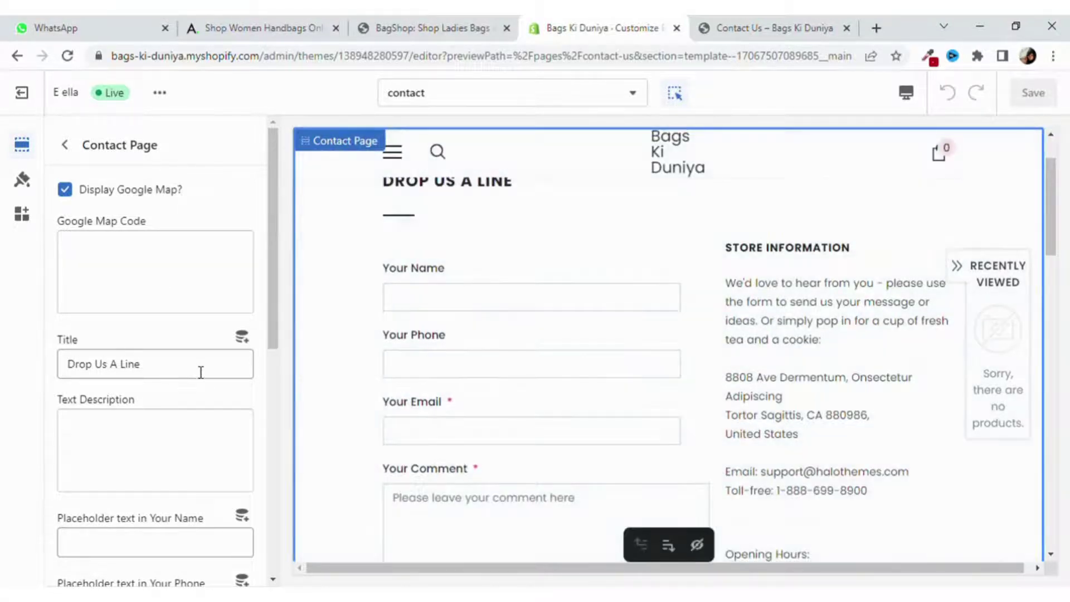
scroll(538, 340, up, 1)
click(202, 371)
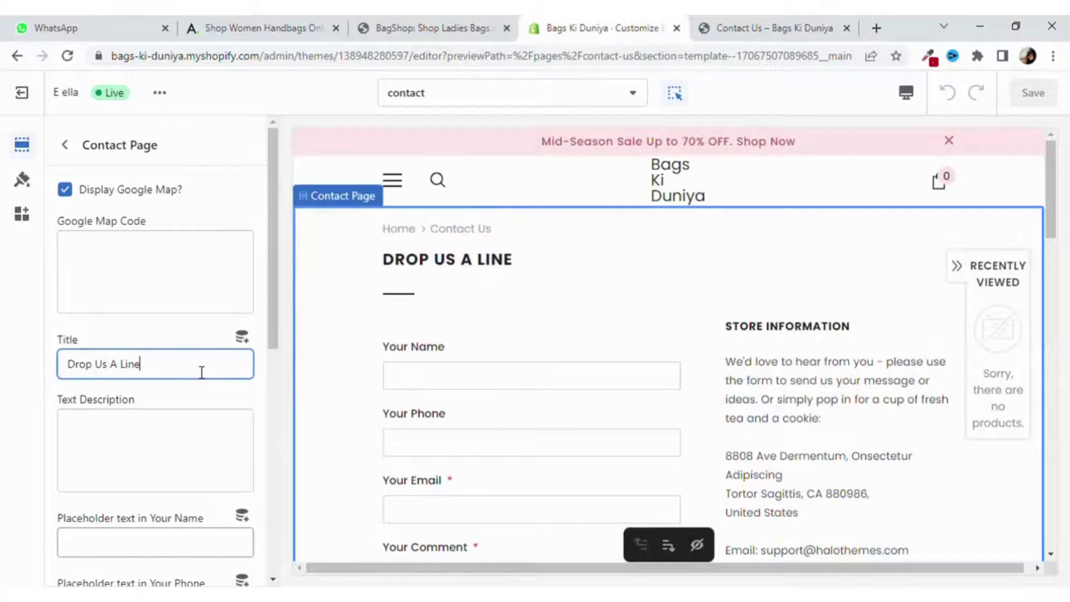
key(BackSpace)
key(BackSpace)
key(BackSpace)
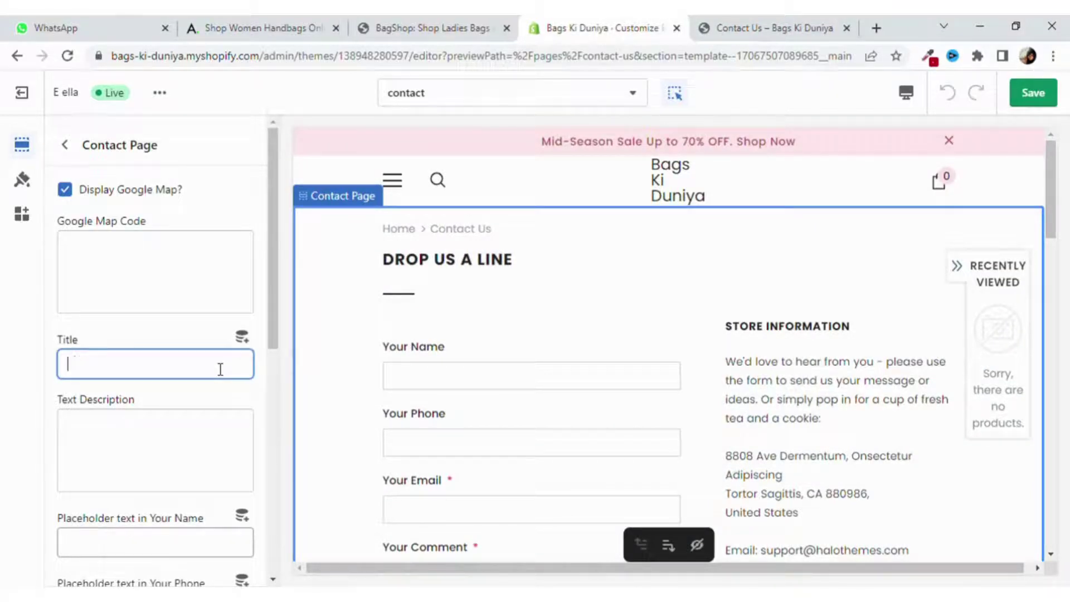
text(Contact Us)
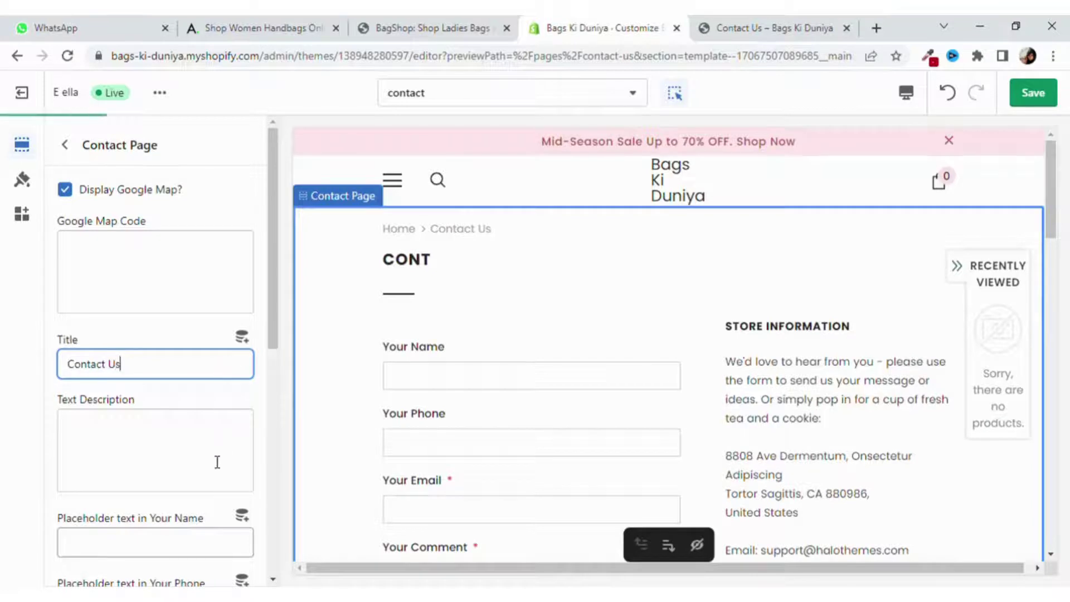
Type a test description for the contact page, then remove it again.
scroll(215, 457, down, 1)
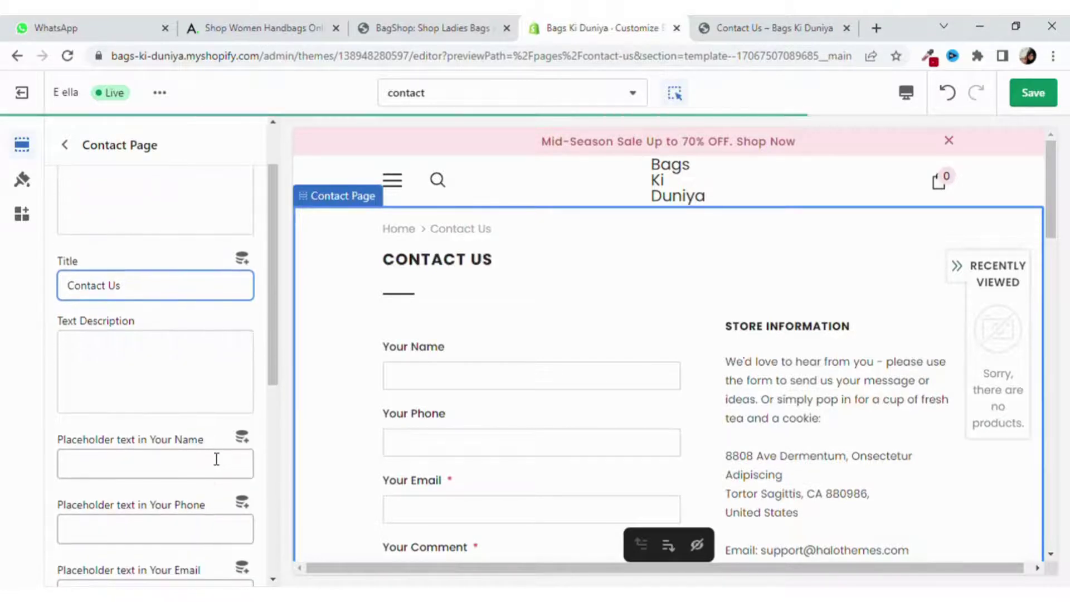
click(183, 369)
text(gagsdkhskfd.)
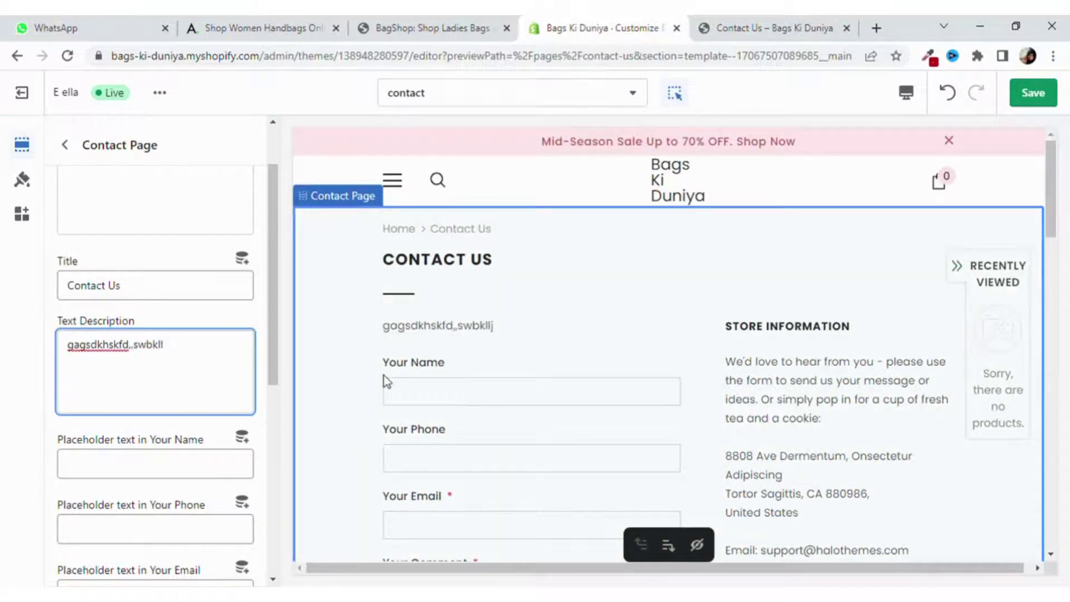
key(BackSpace)
key(BackSpace)
key(BackSpace)
key(BackSpace)
key(BackSpace)
key(BackSpace)
key(BackSpace)
key(BackSpace)
key(BackSpace)
key(BackSpace)
key(BackSpace)
key(BackSpace)
key(BackSpace)
key(BackSpace)
key(BackSpace)
key(BackSpace)
key(BackSpace)
key(BackSpace)
key(BackSpace)
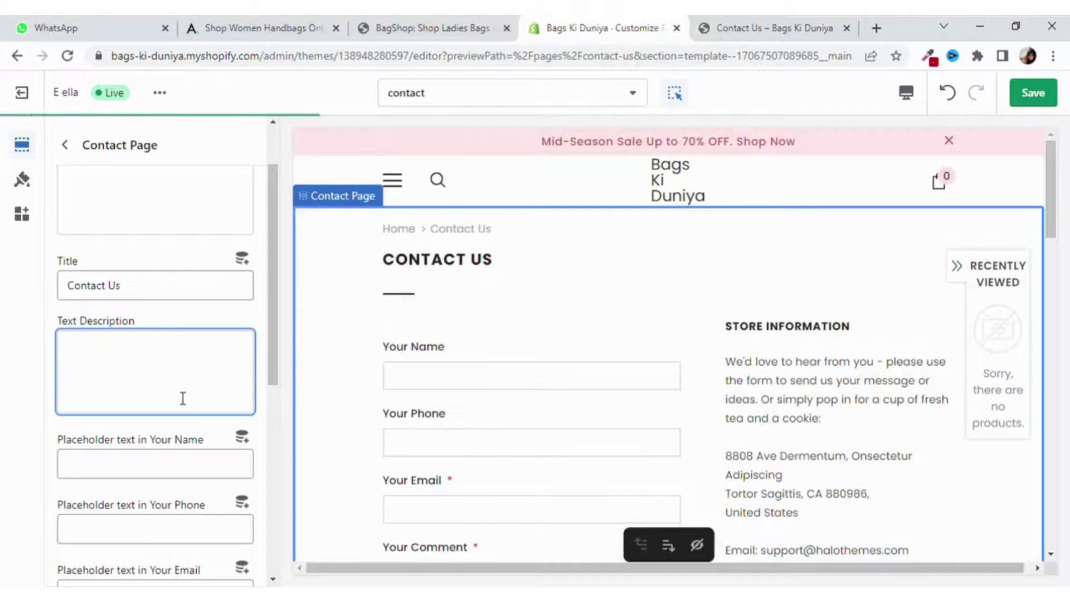
scroll(182, 399, up, 1)
scroll(175, 396, down, 2)
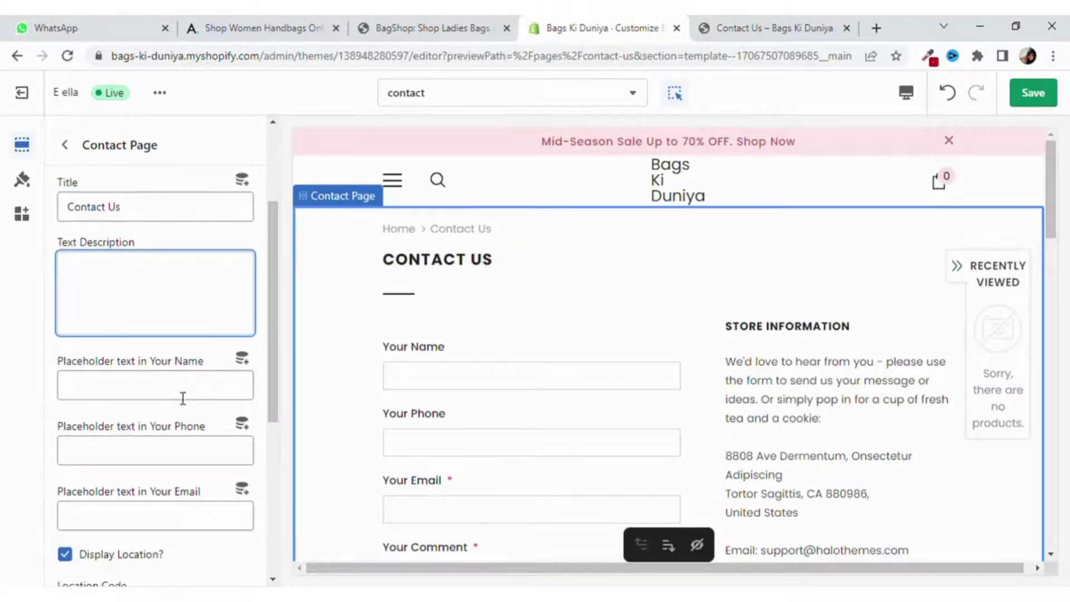
scroll(182, 397, down, 4)
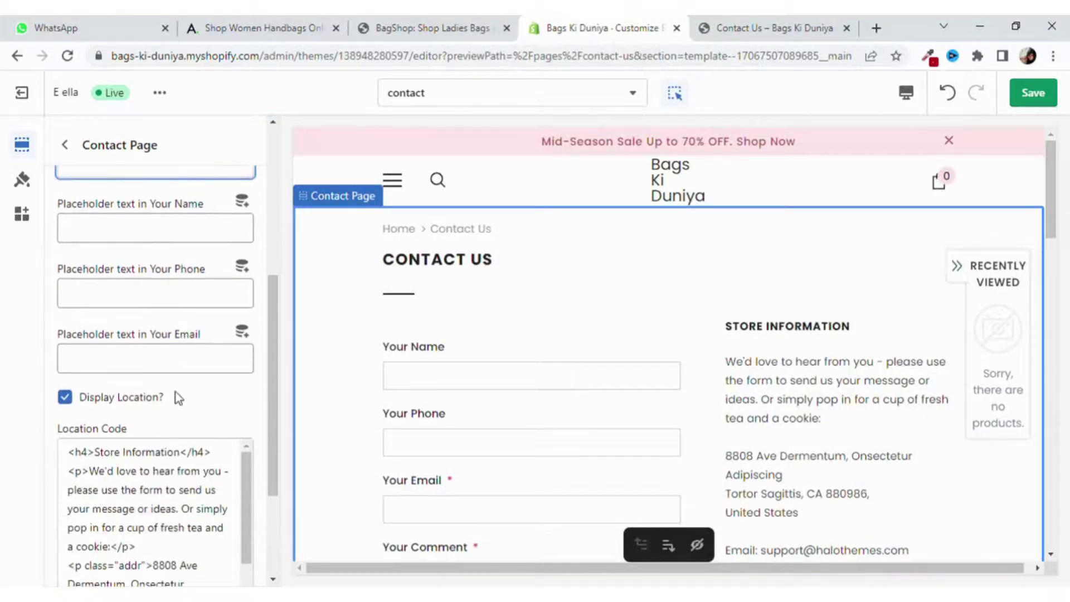
scroll(183, 398, up, 4)
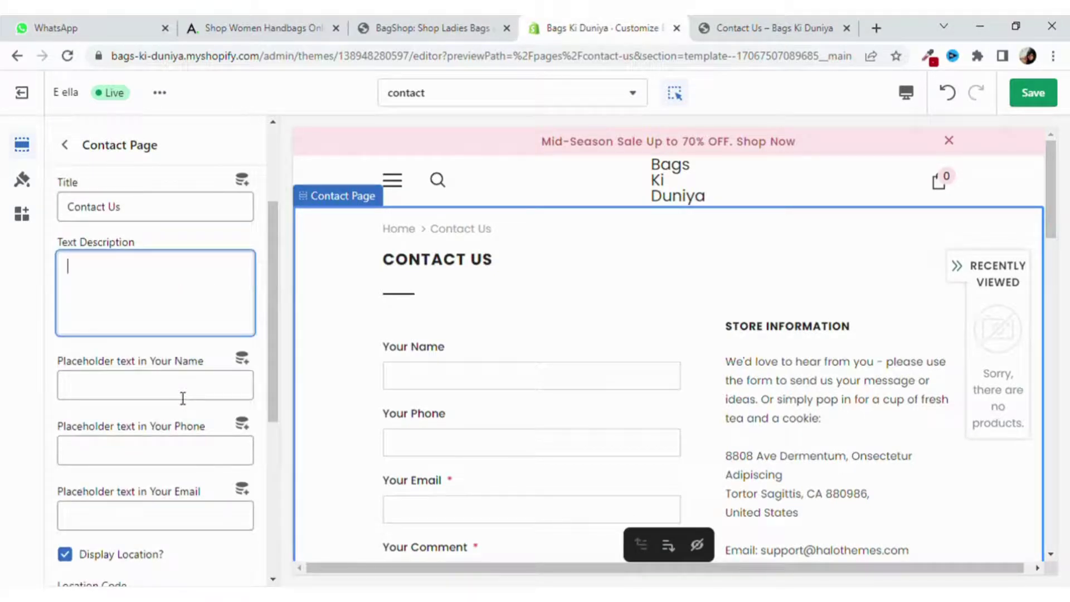
Fill the Your Name placeholder with a sample first name.
click(436, 385)
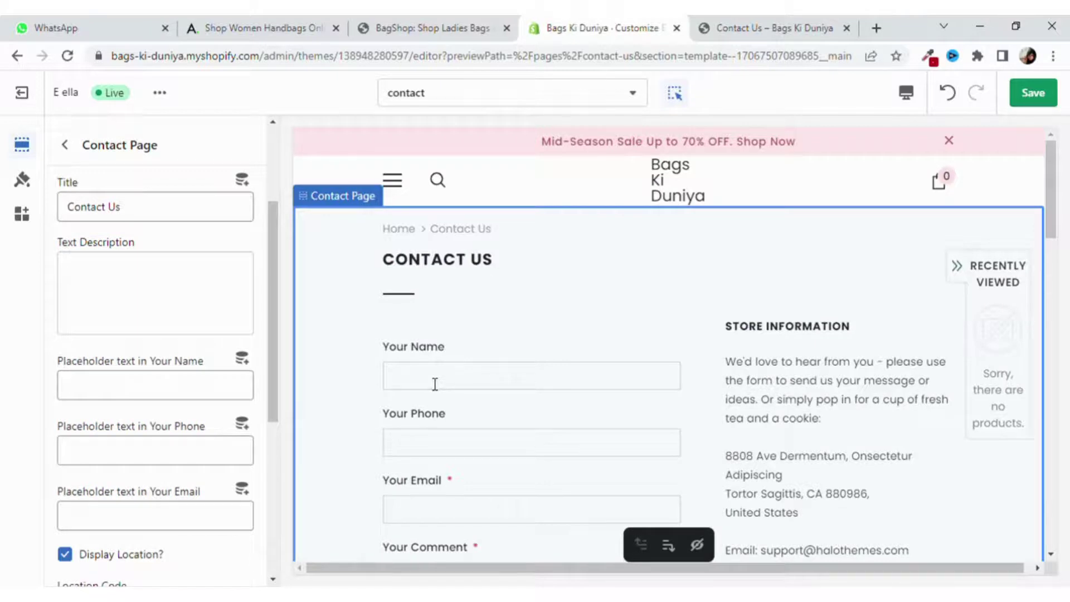
scroll(435, 384, down, 3)
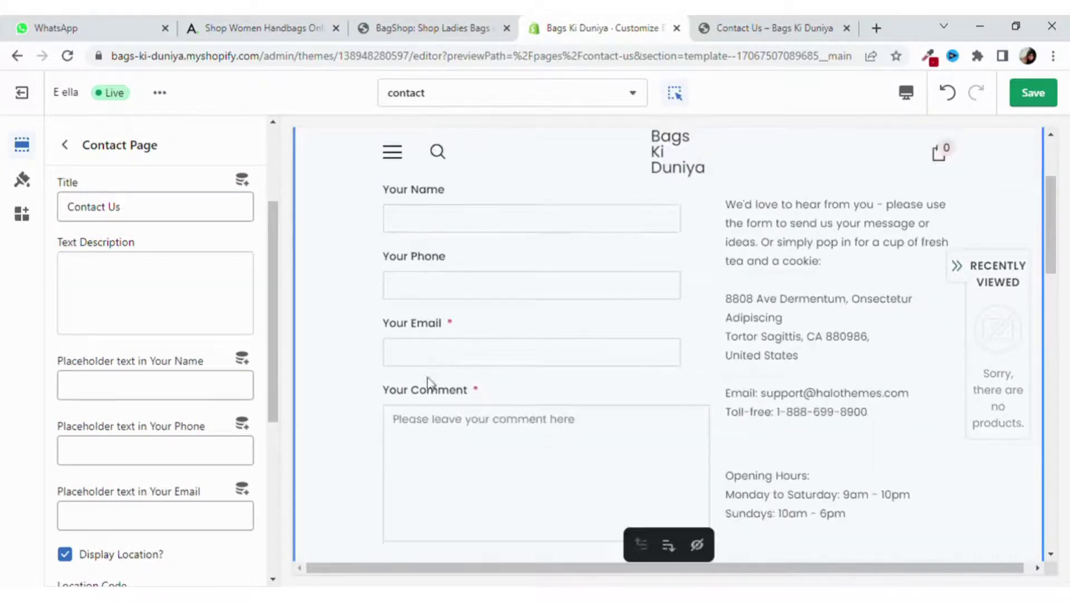
scroll(175, 380, down, 2)
click(170, 310)
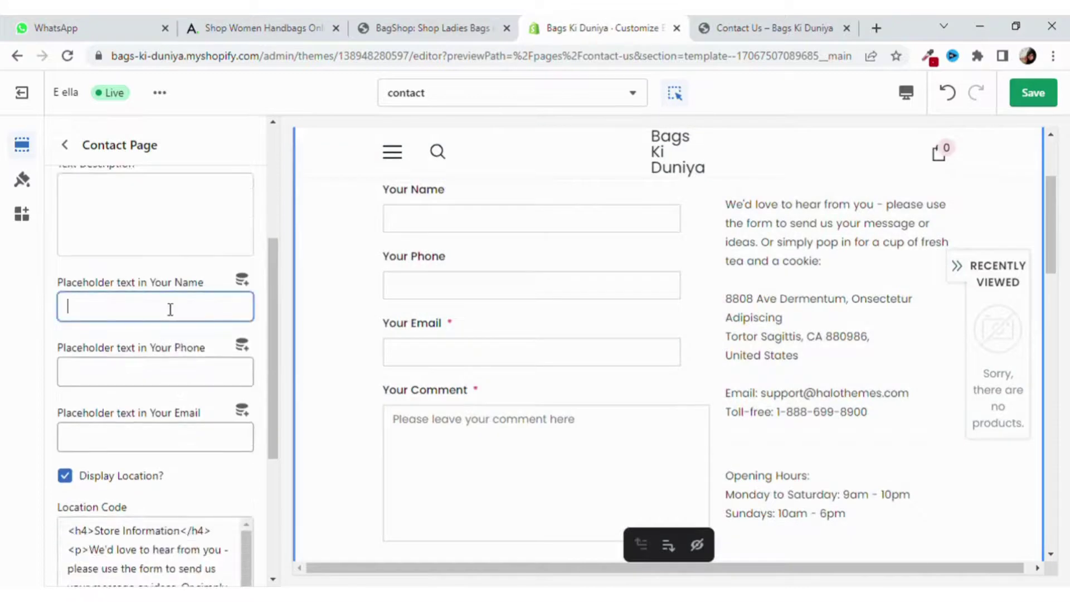
text(Maryam)
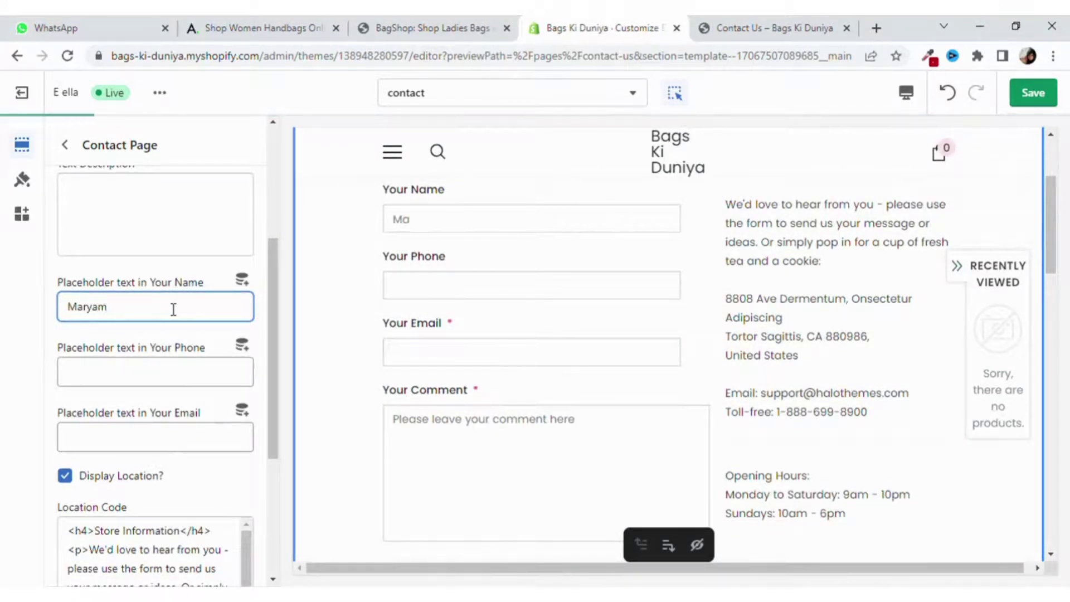
Fill the Your Phone and Your Email placeholders with a sample phone number and Gmail address.
click(135, 381)
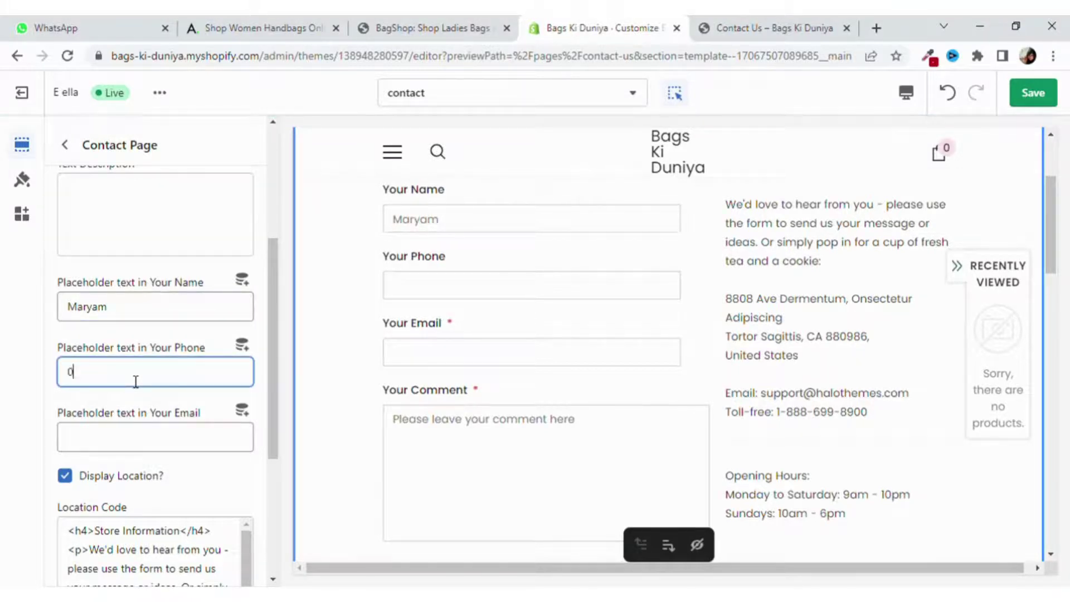
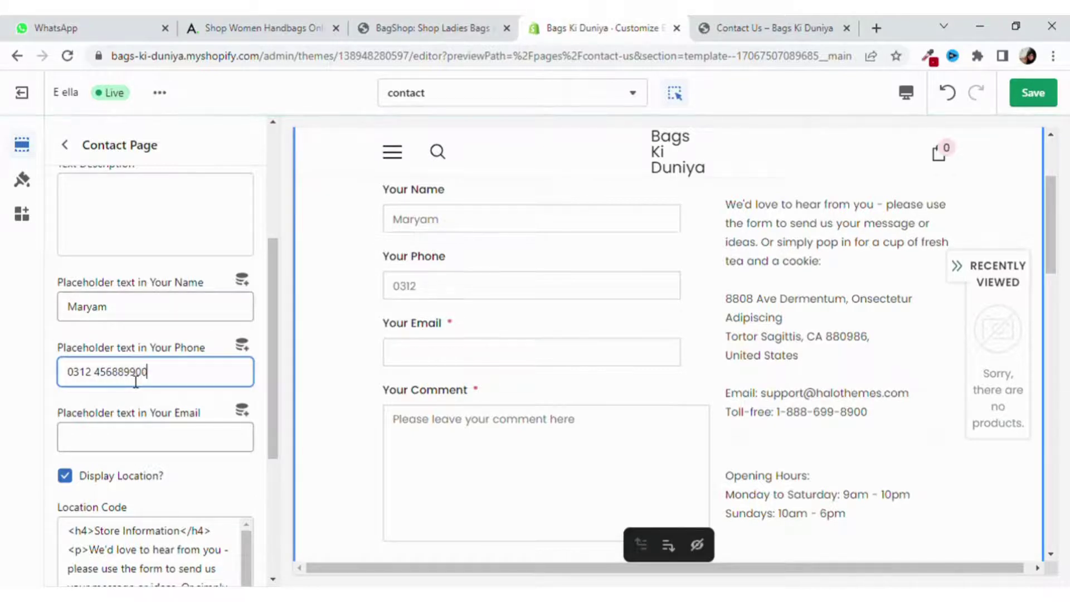
click(199, 437)
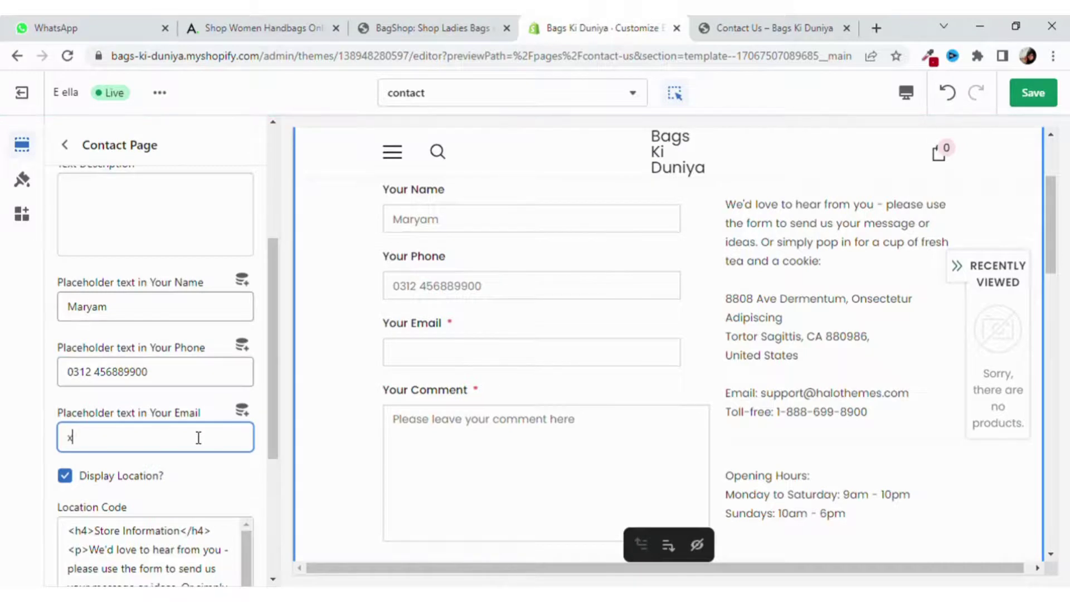
text(#)
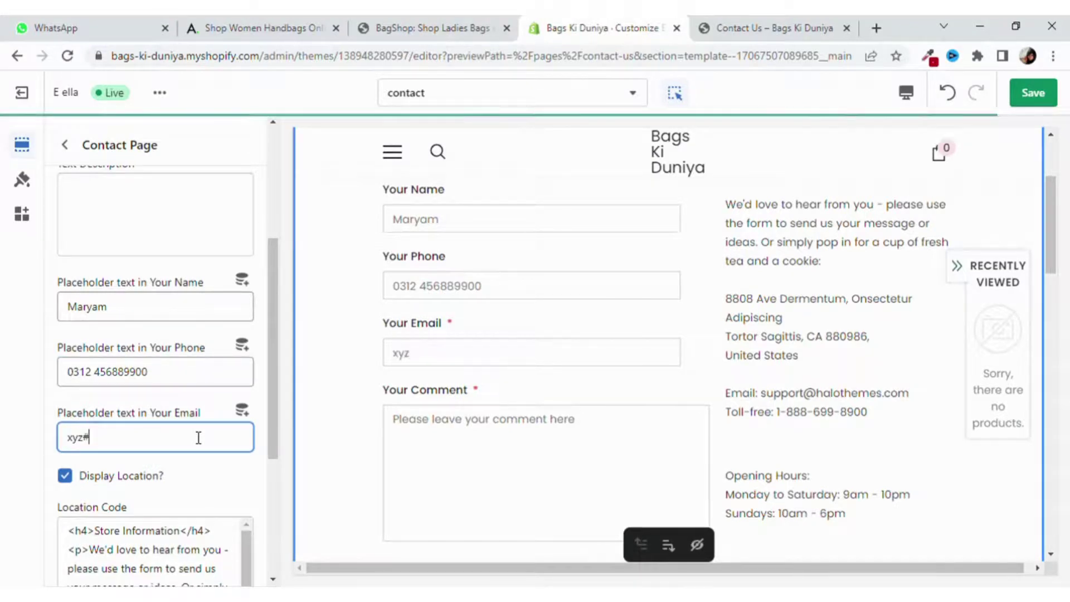
key(BackSpace)
text(@g)
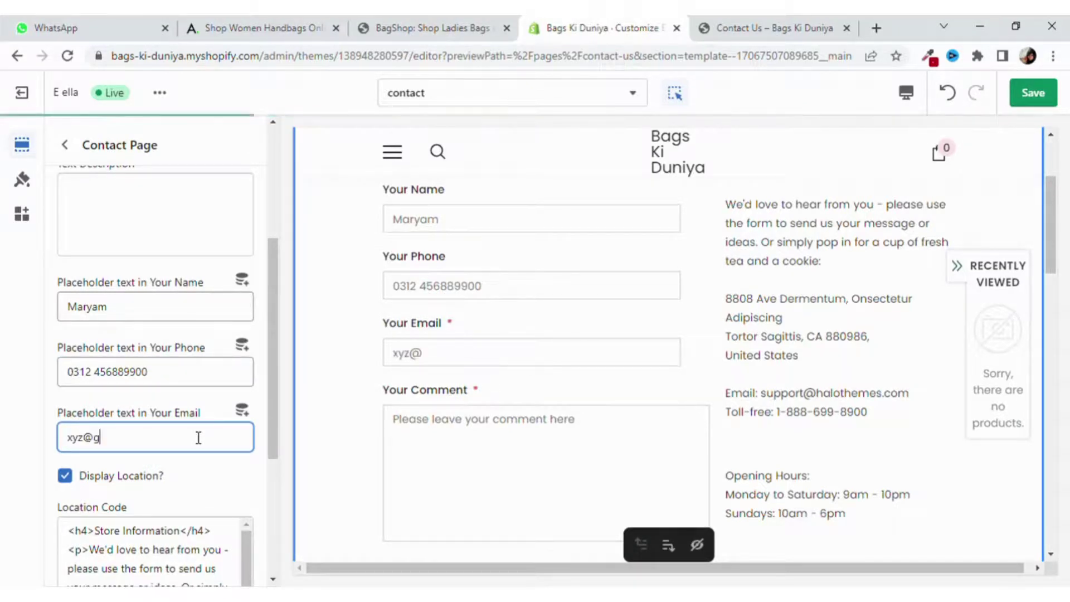
text(mail.v)
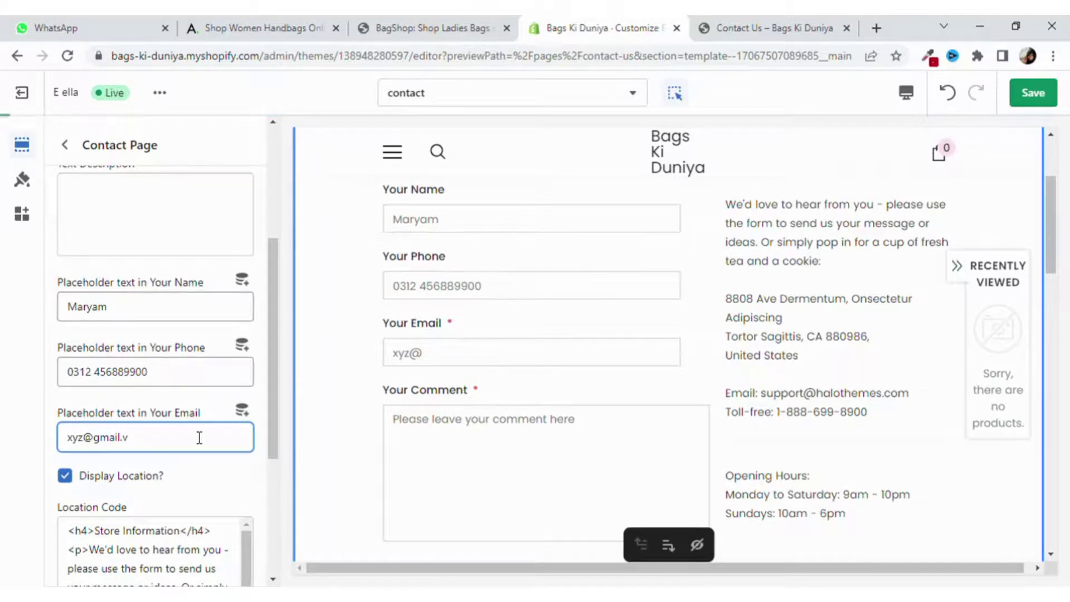
key(BackSpace)
text(com)
scroll(167, 418, down, 4)
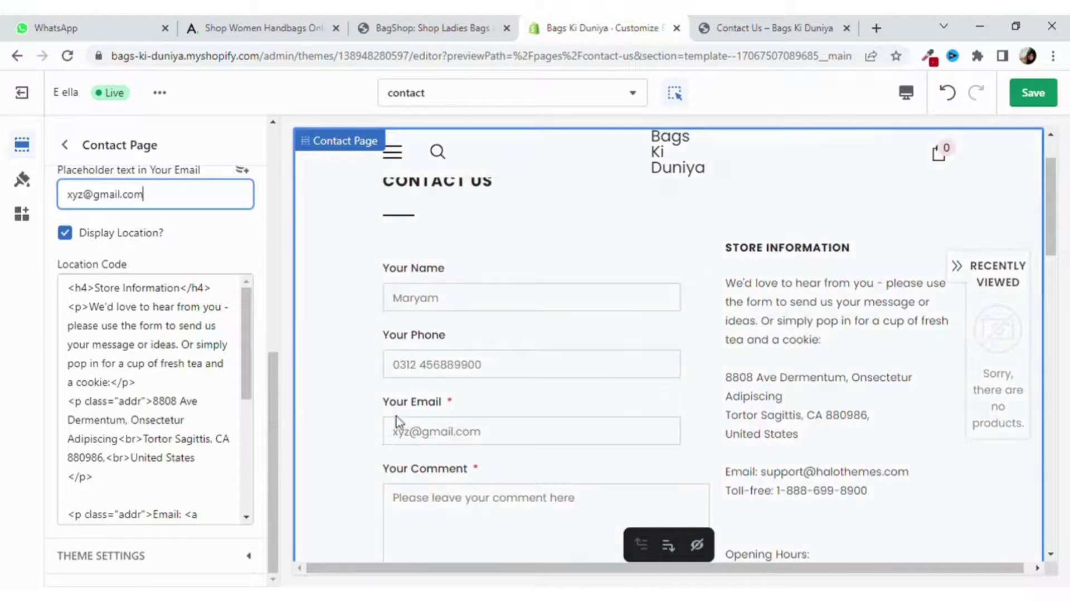
Delete and then undo the Store Information heading text in Location Code, so the heading shows again.
scroll(227, 399, up, 3)
scroll(229, 399, down, 3)
drag(101, 292, 180, 291)
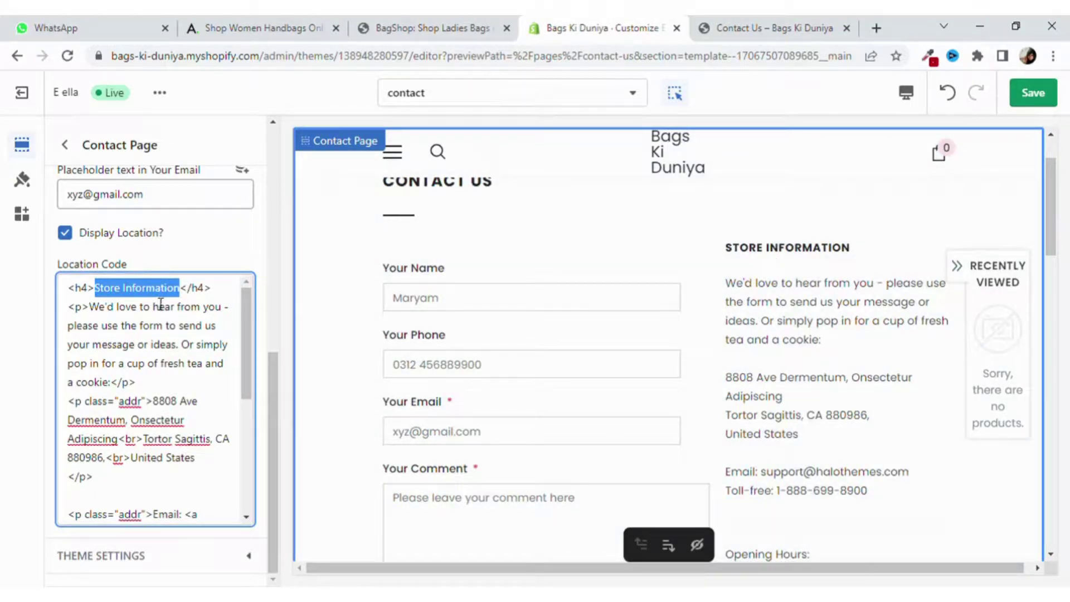
key(BackSpace)
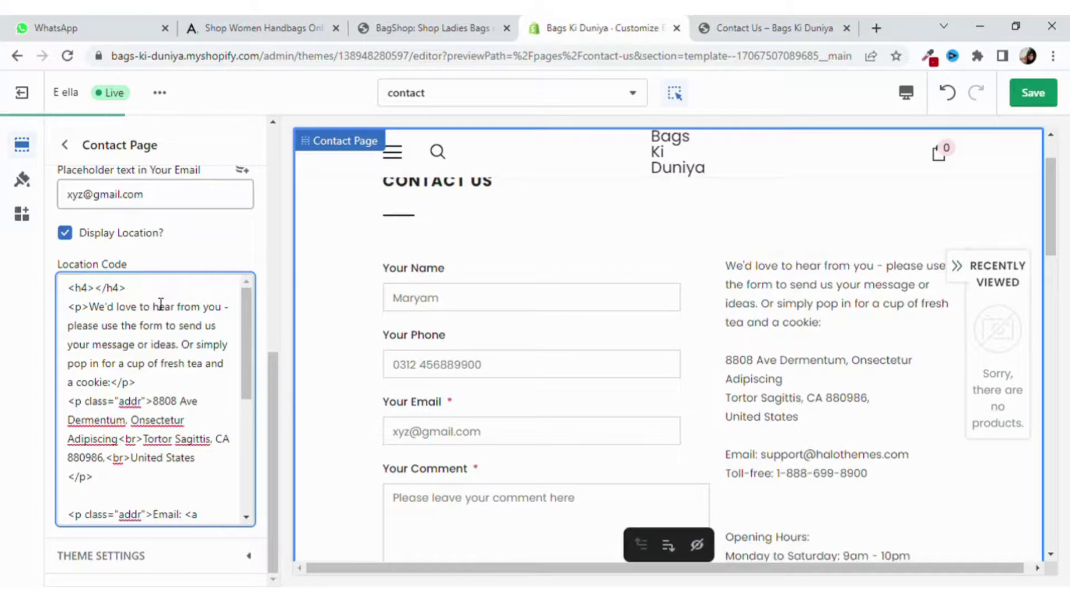
key(ctrl+z)
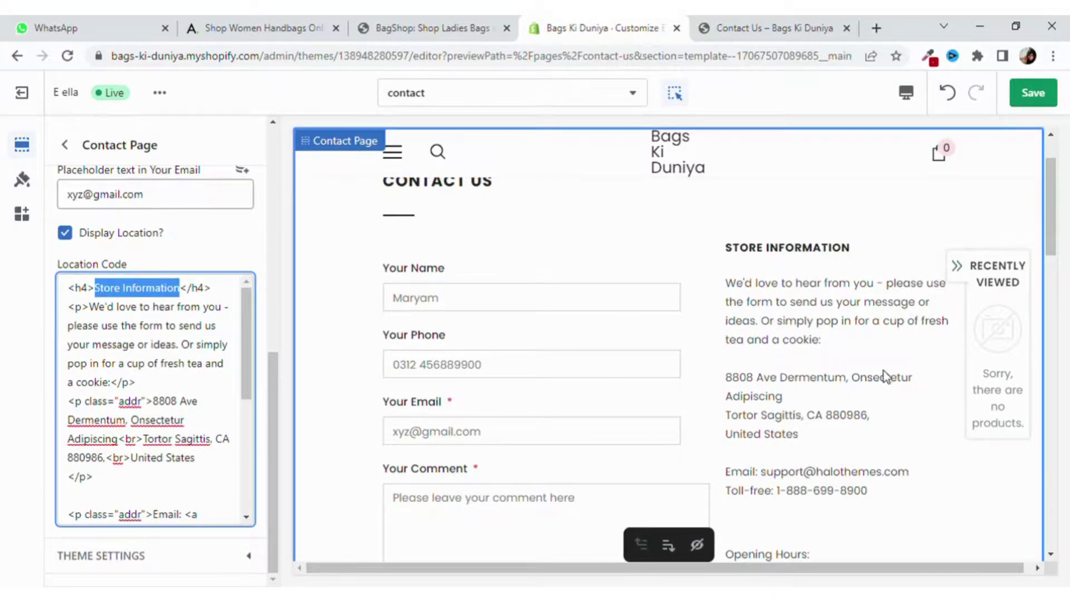
scroll(135, 390, down, 5)
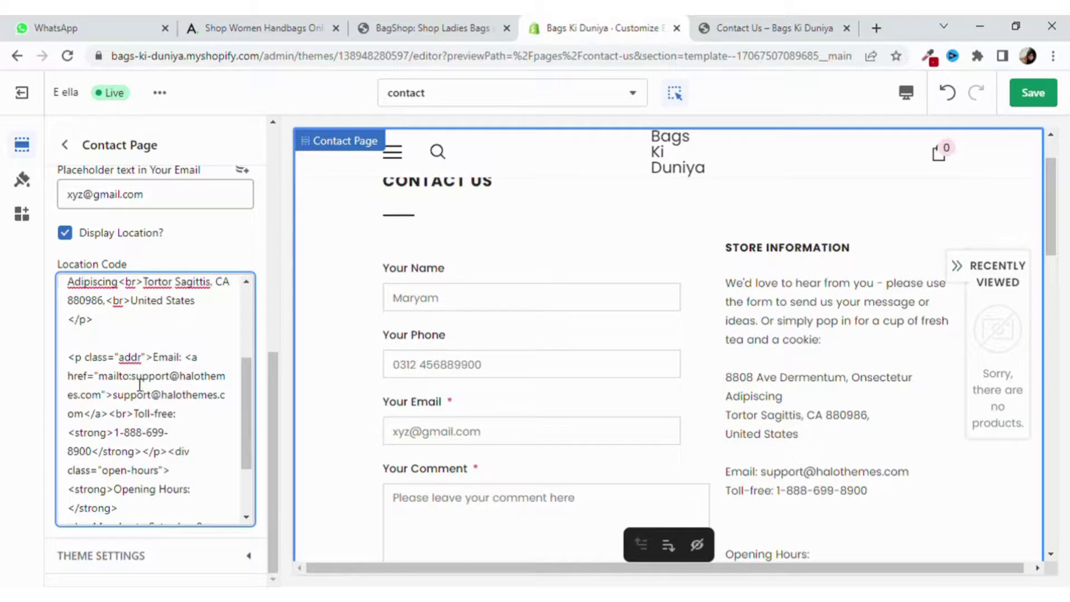
drag(132, 379, 107, 411)
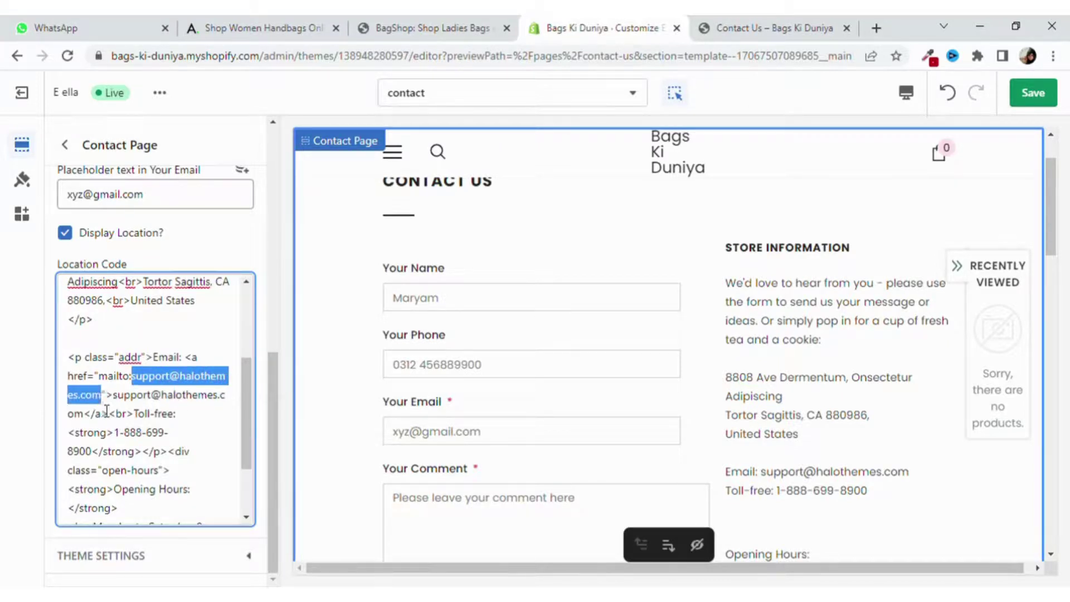
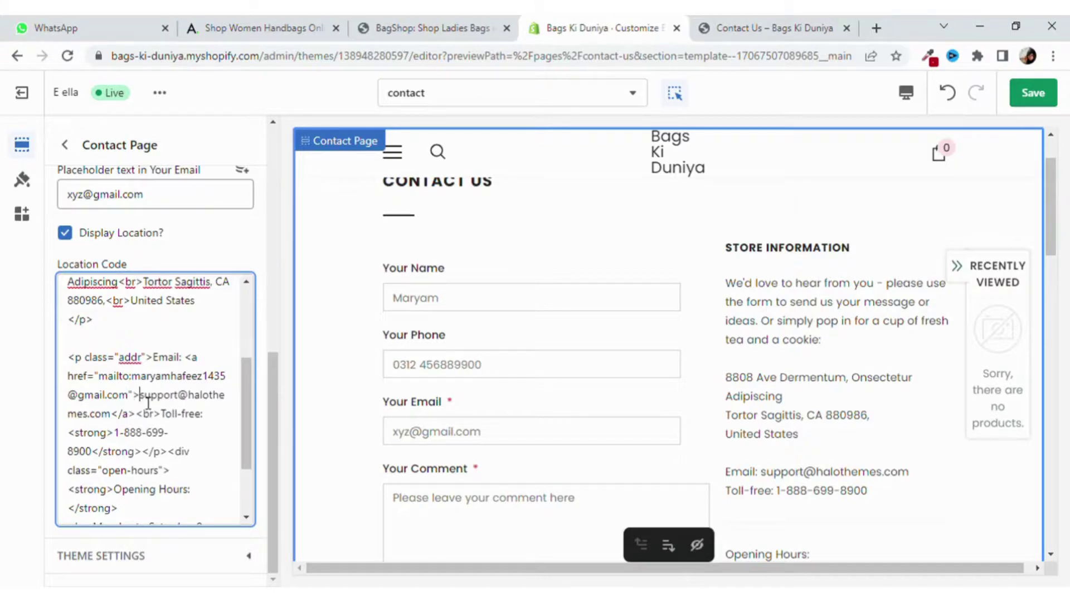
Replace the displayed demo email text with the owner's Gmail address, save, and go to the live page.
drag(140, 396, 118, 422)
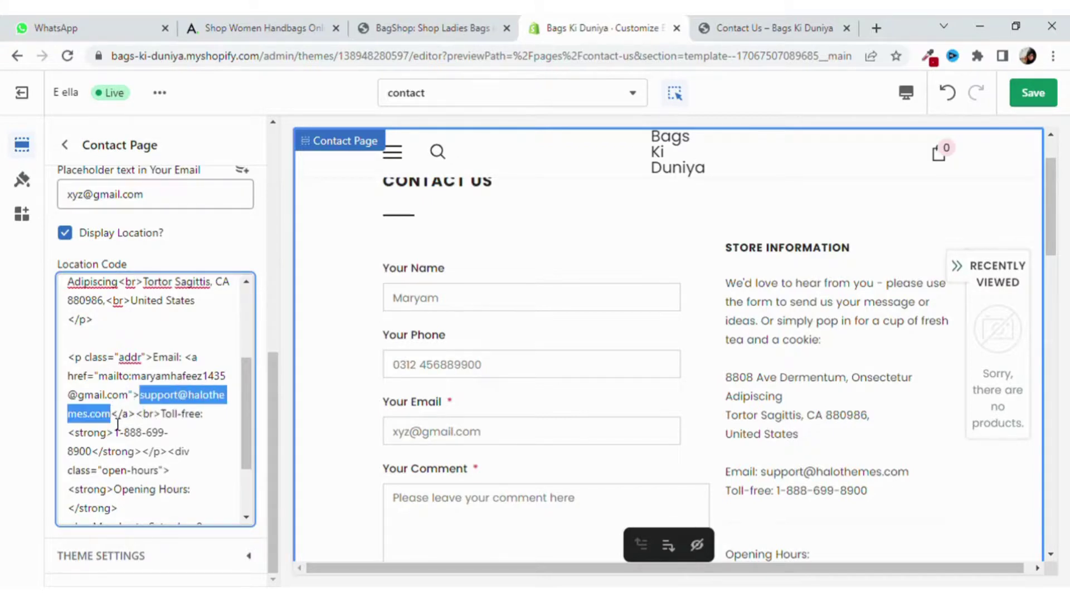
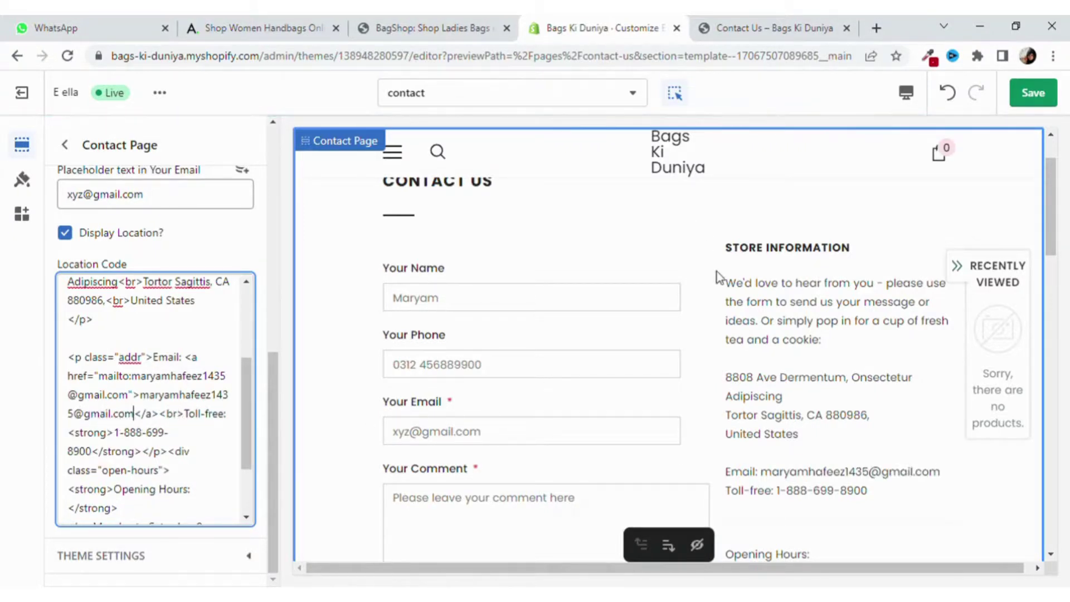
scroll(613, 401, down, 4)
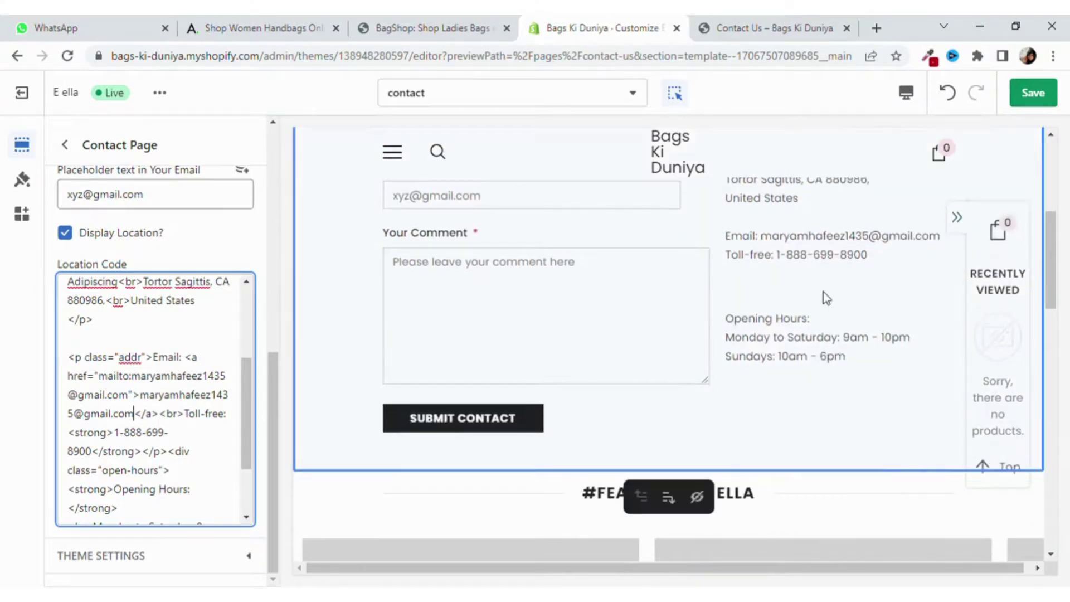
scroll(174, 401, down, 2)
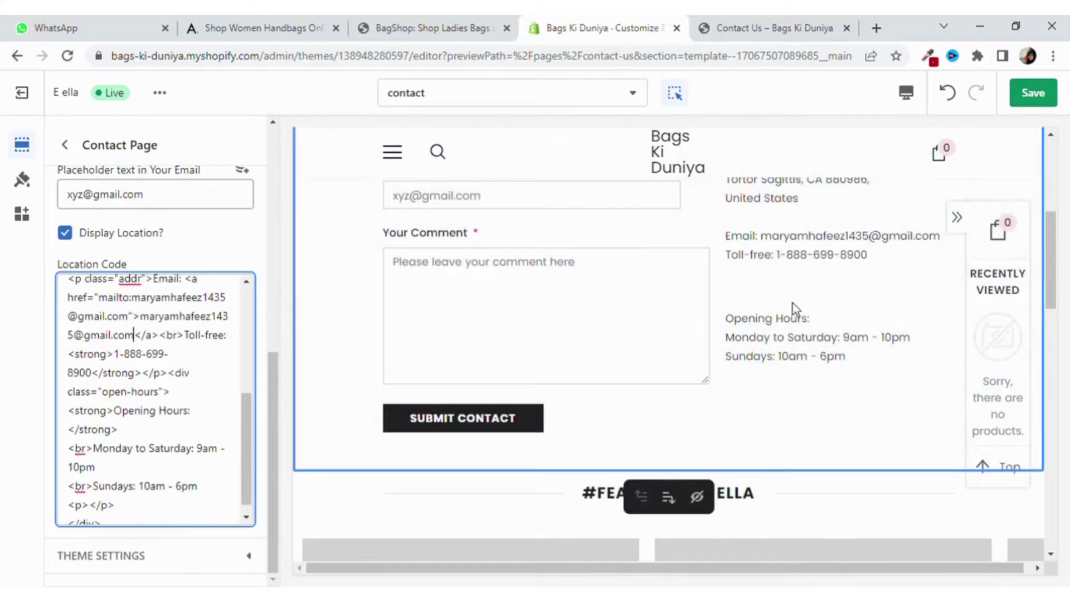
click(134, 335)
drag(114, 355, 102, 385)
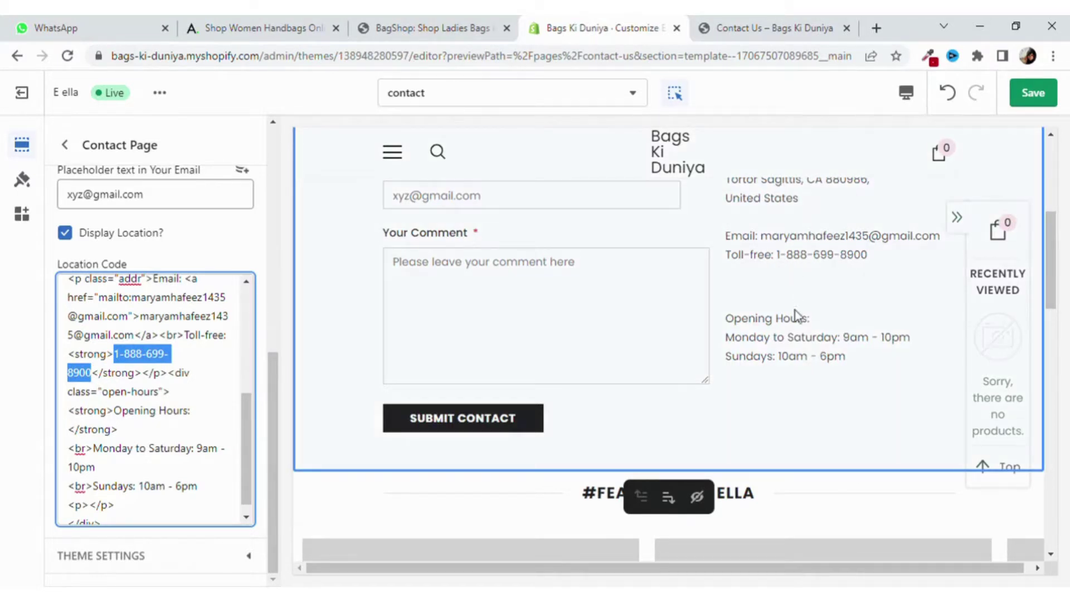
scroll(187, 377, down, 1)
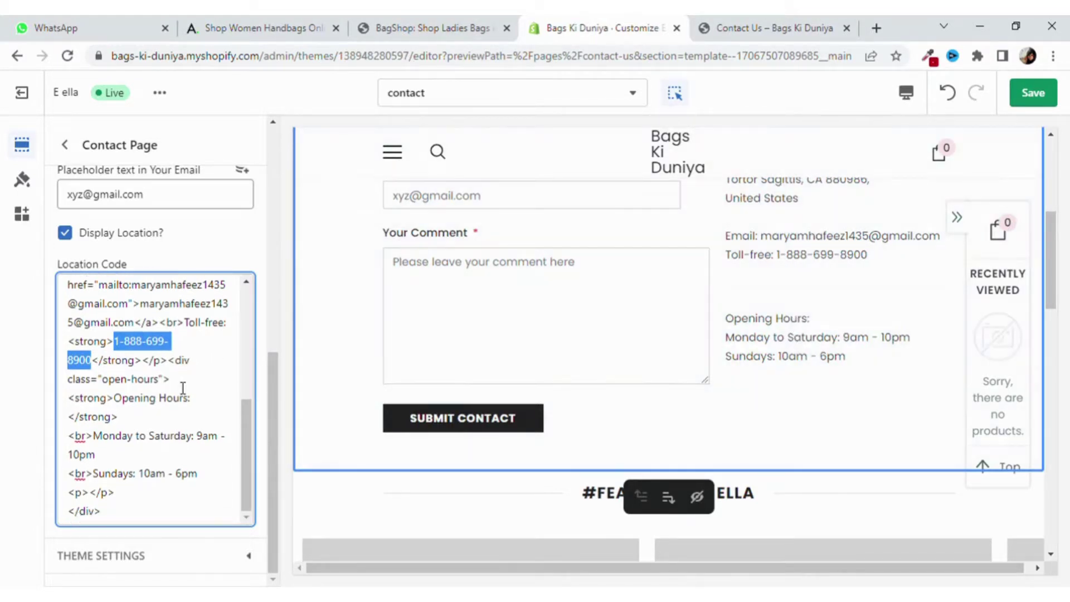
scroll(179, 390, up, 5)
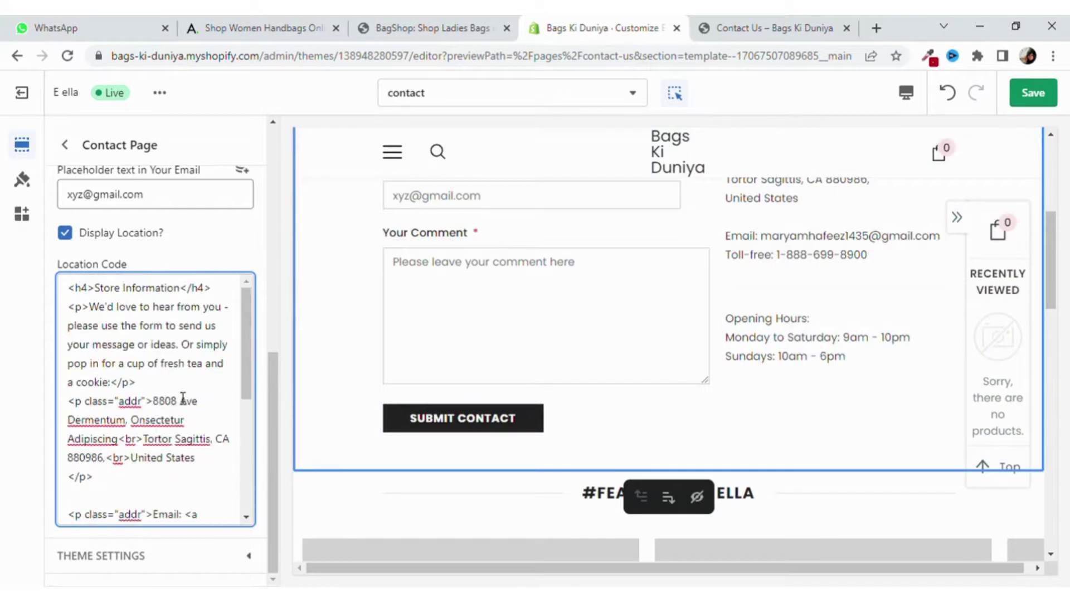
click(1033, 94)
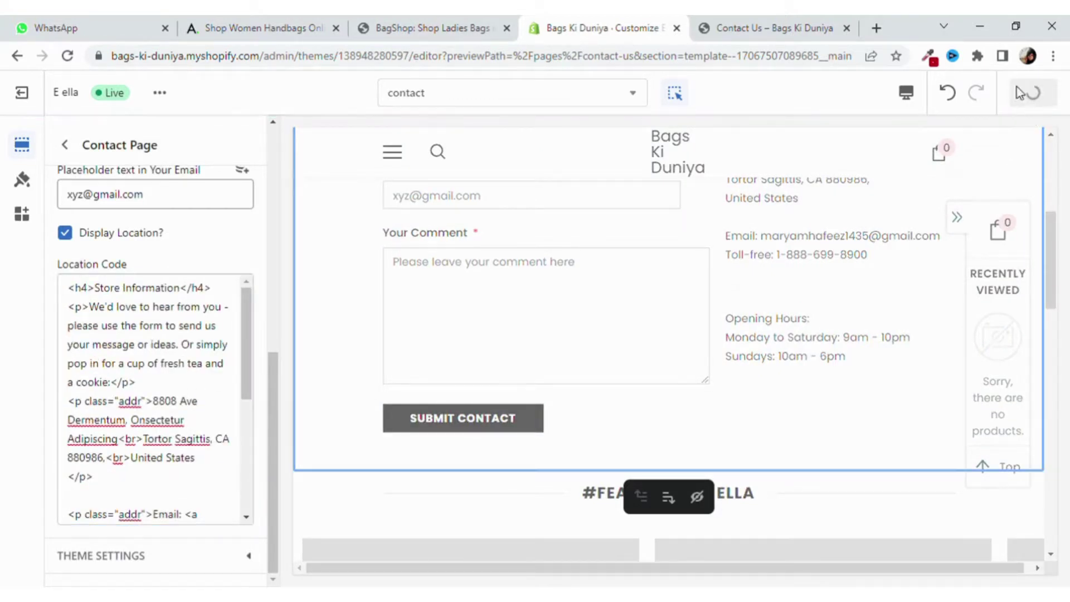
click(782, 25)
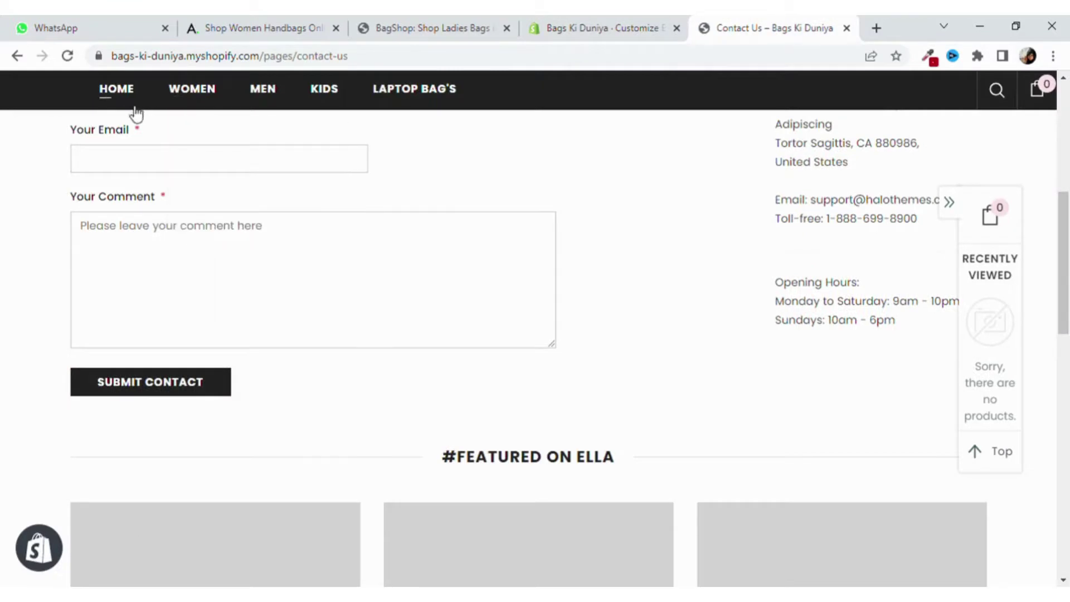
Reload the live Contact Us page and check the placeholder-filled form, updated email and toll-free number.
click(66, 56)
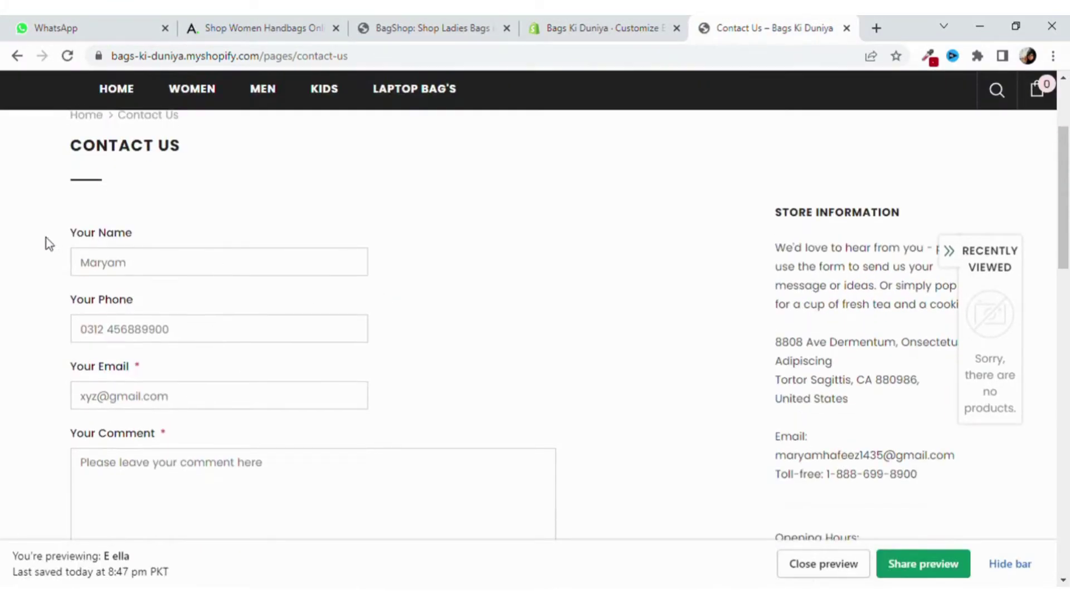
scroll(167, 432, down, 3)
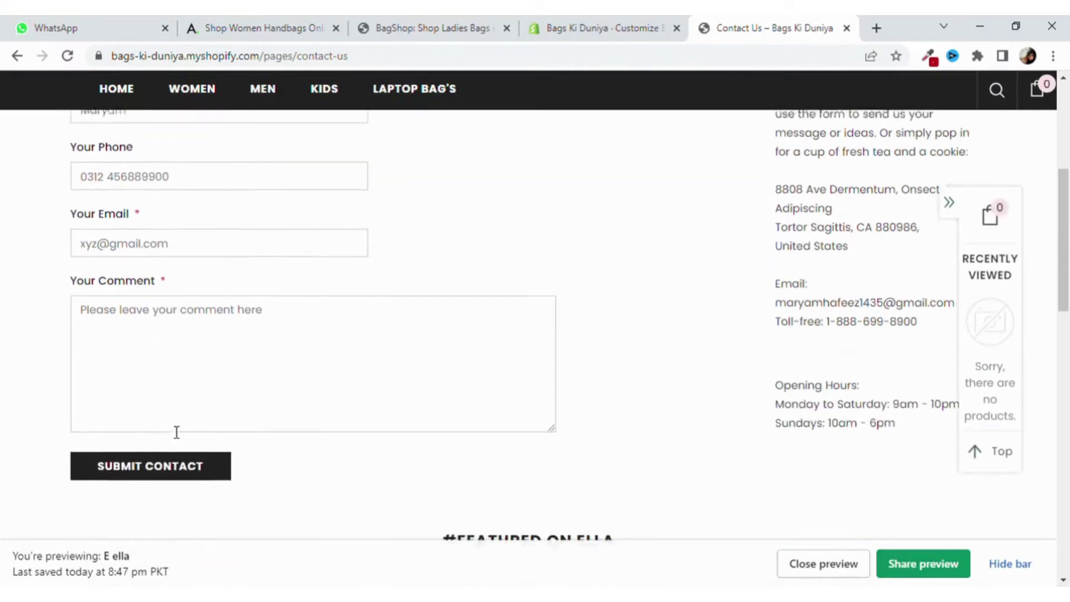
scroll(177, 432, up, 4)
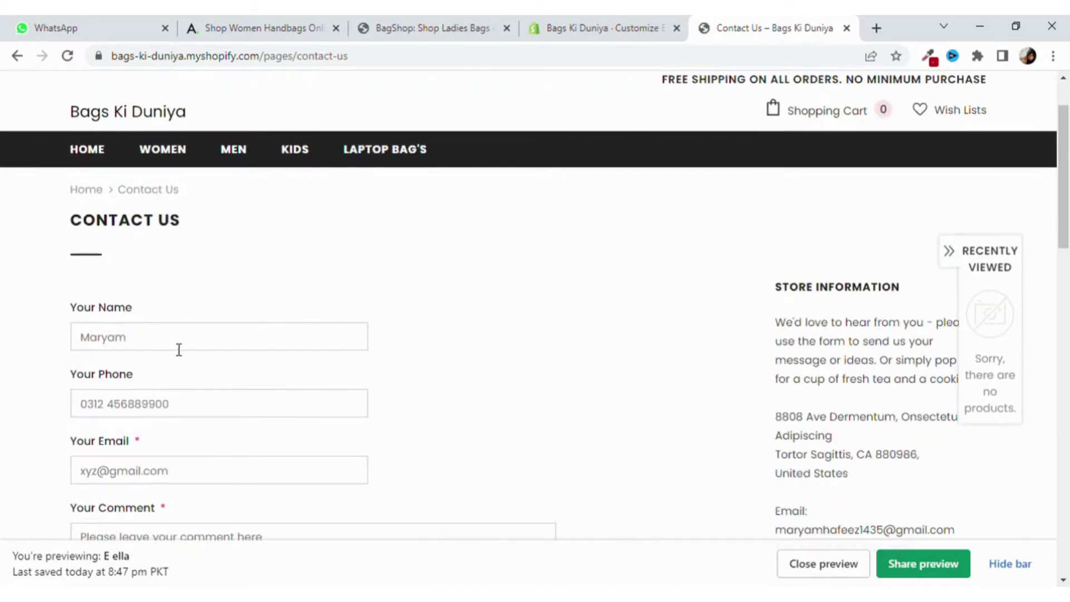
click(215, 405)
scroll(257, 462, down, 3)
scroll(657, 449, down, 1)
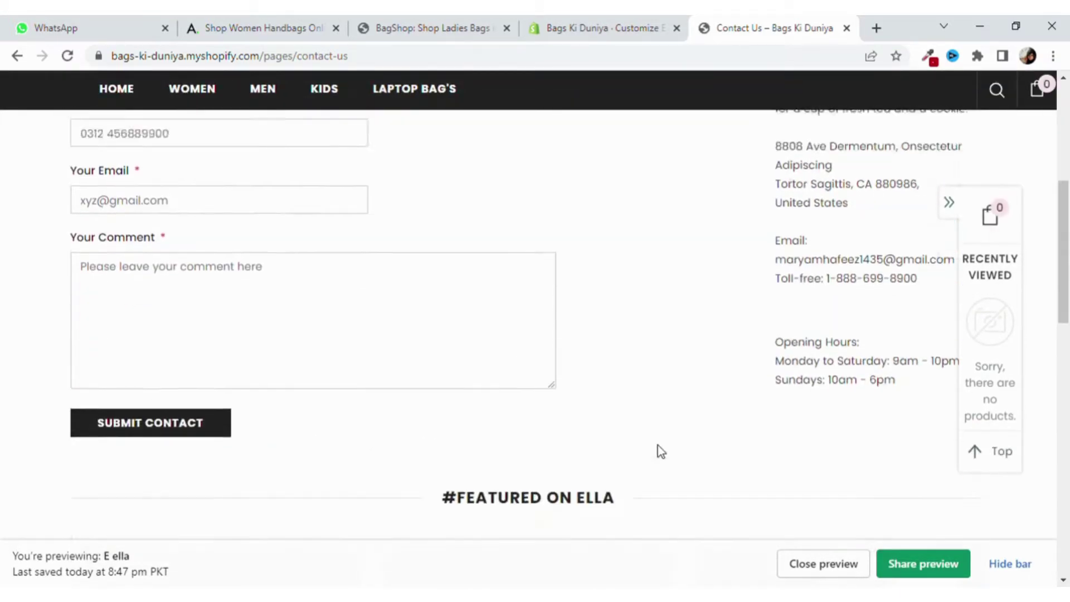
scroll(901, 382, up, 3)
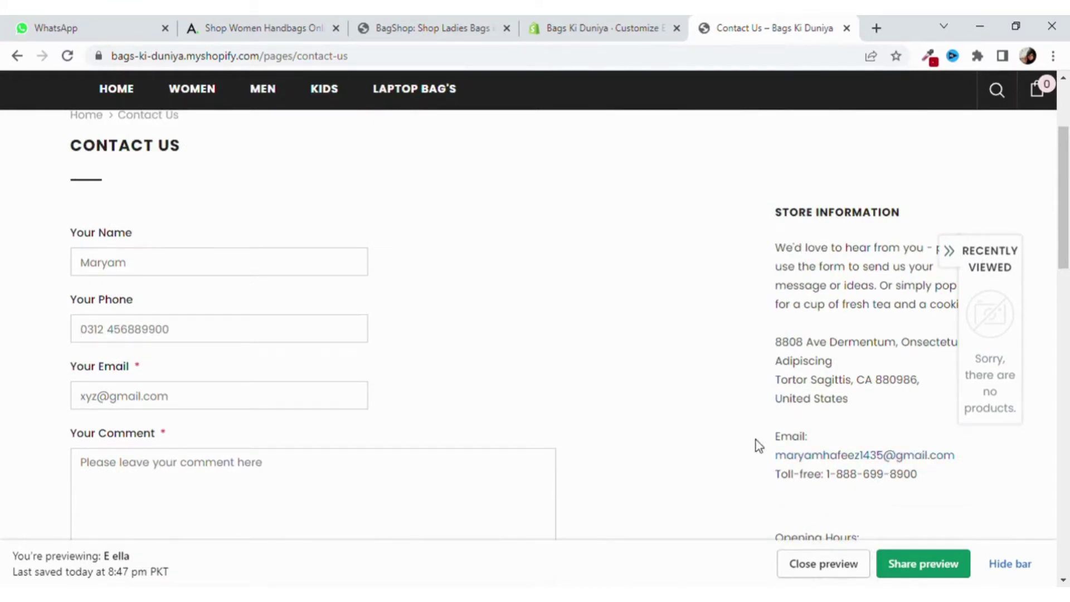
drag(756, 439, 989, 475)
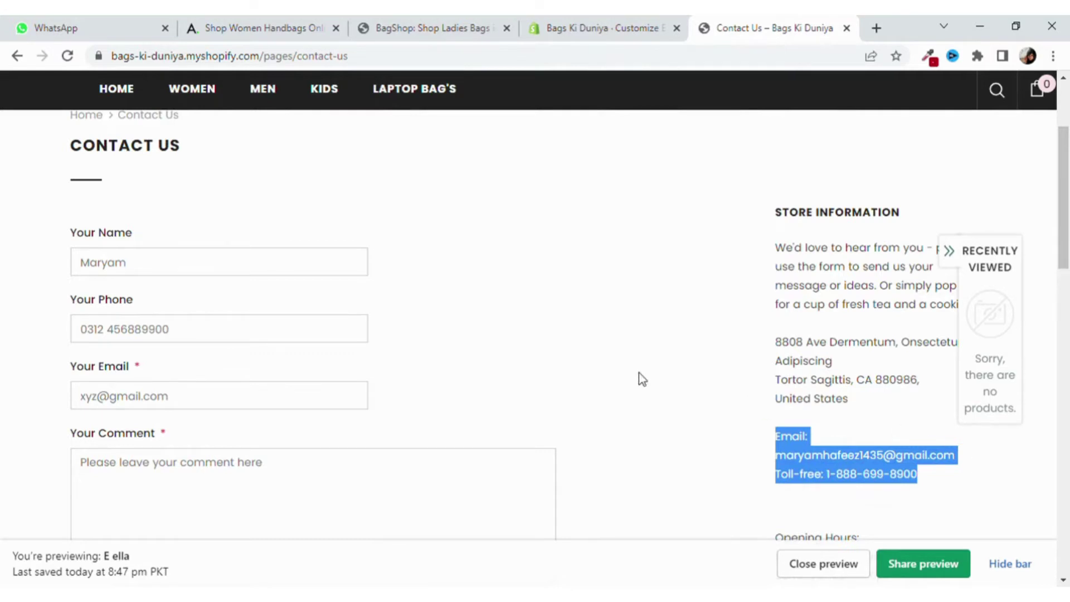
scroll(637, 377, up, 2)
scroll(633, 376, down, 4)
scroll(633, 377, down, 4)
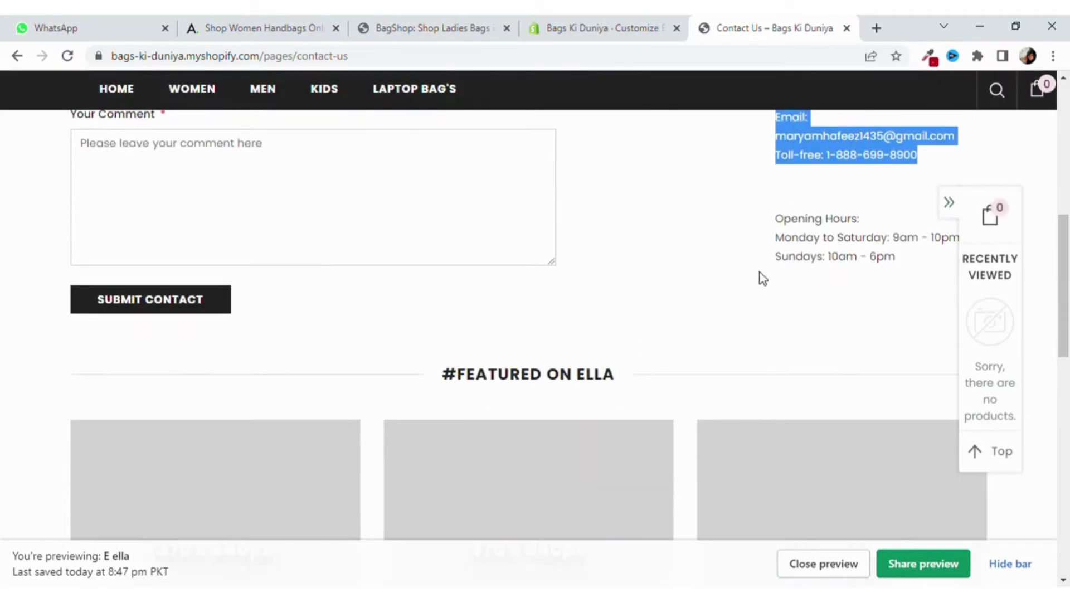